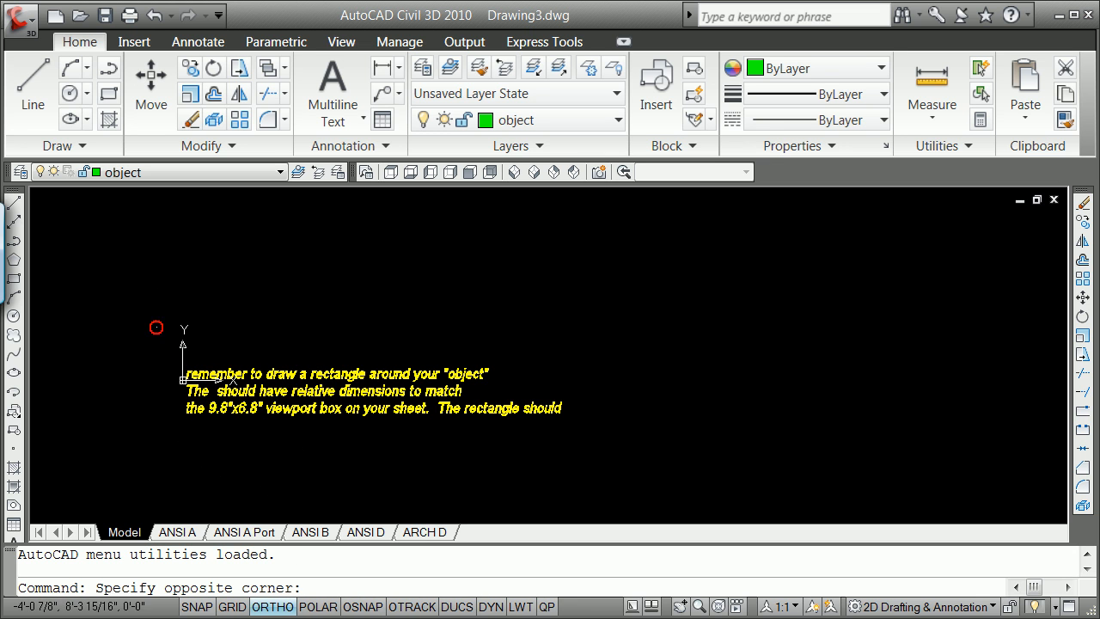
Erase the three lines of yellow note text near the origin.
left_click(156, 327)
left_click(649, 457)
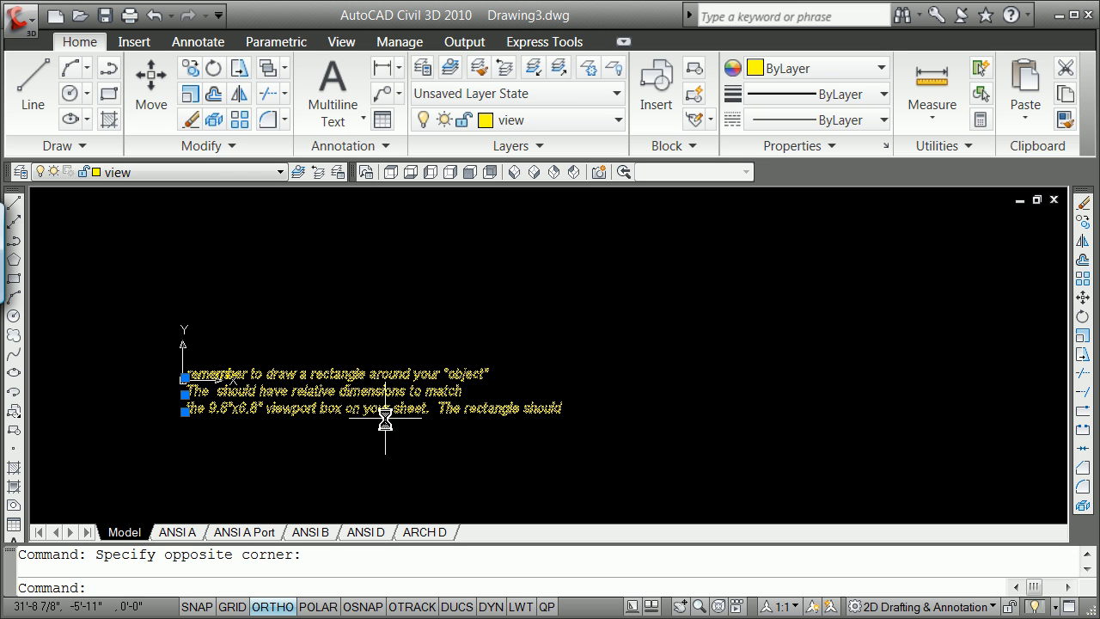
right_click(349, 451)
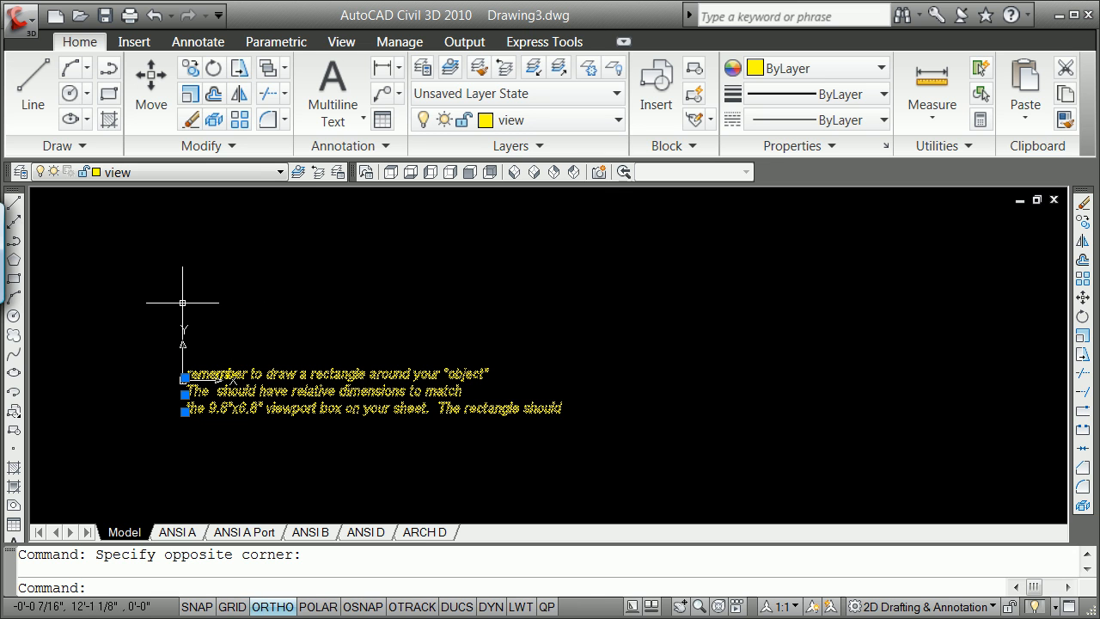
key("Delete")
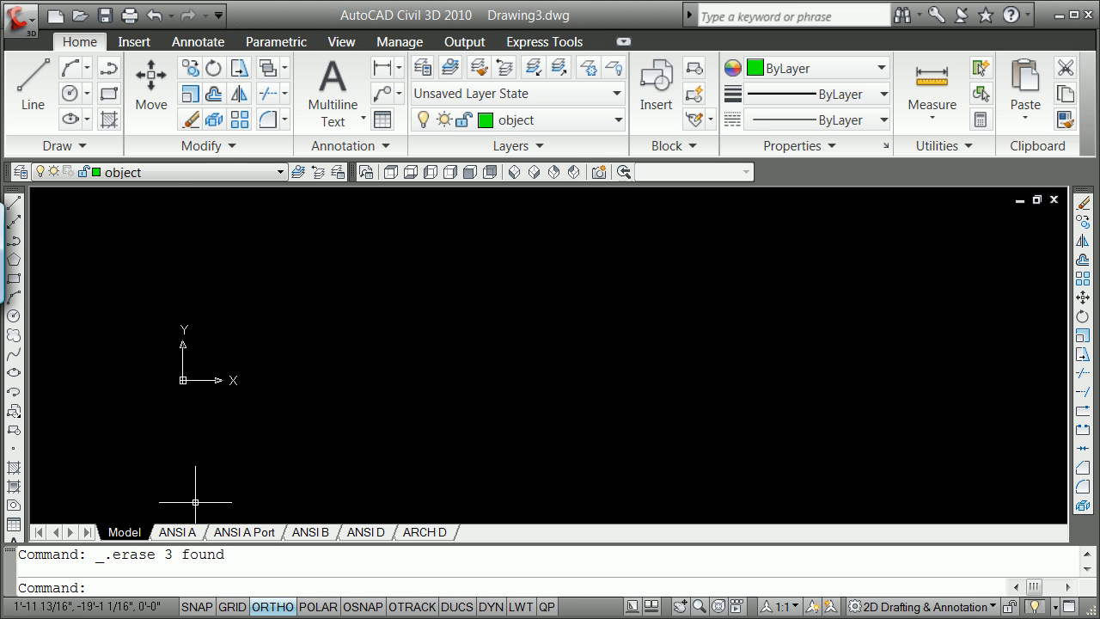
Make layer 0 current and draw a rectangle 20' wide and 20" high in the empty model space.
left_click(277, 173)
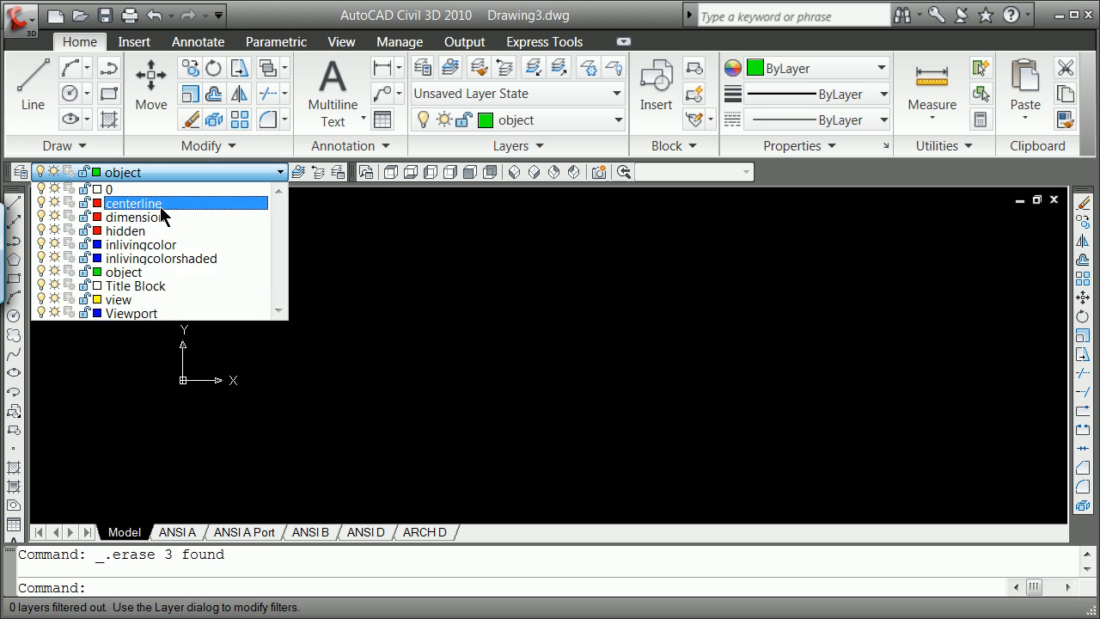
left_click(148, 186)
scroll(392, 342, "down", 8)
scroll(392, 341, "up", 12)
scroll(392, 341, "down", 1)
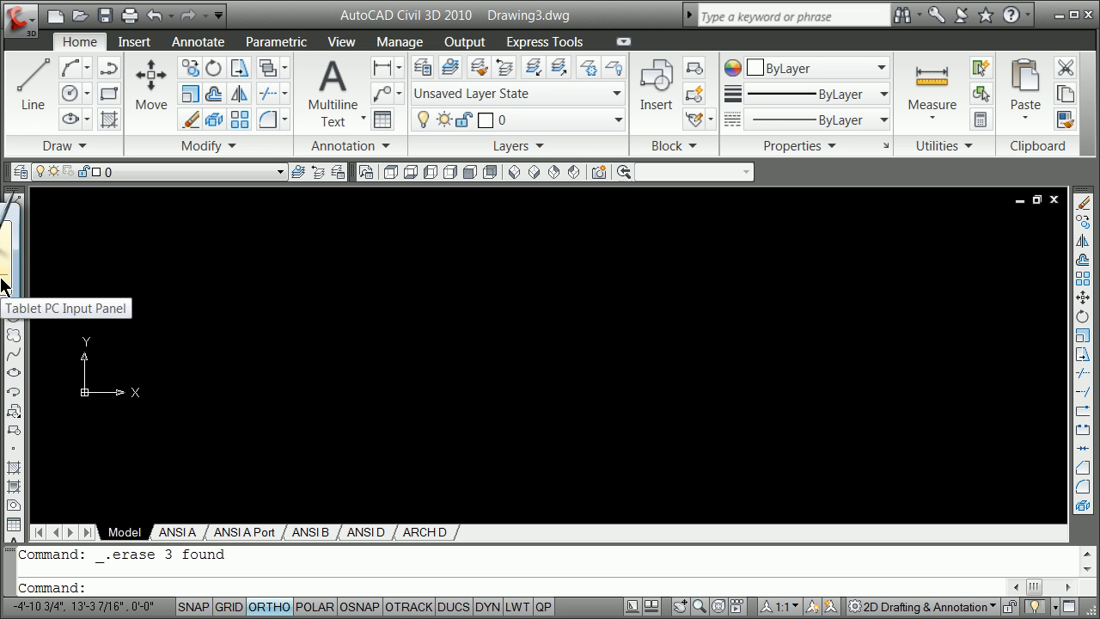
left_click(14, 279)
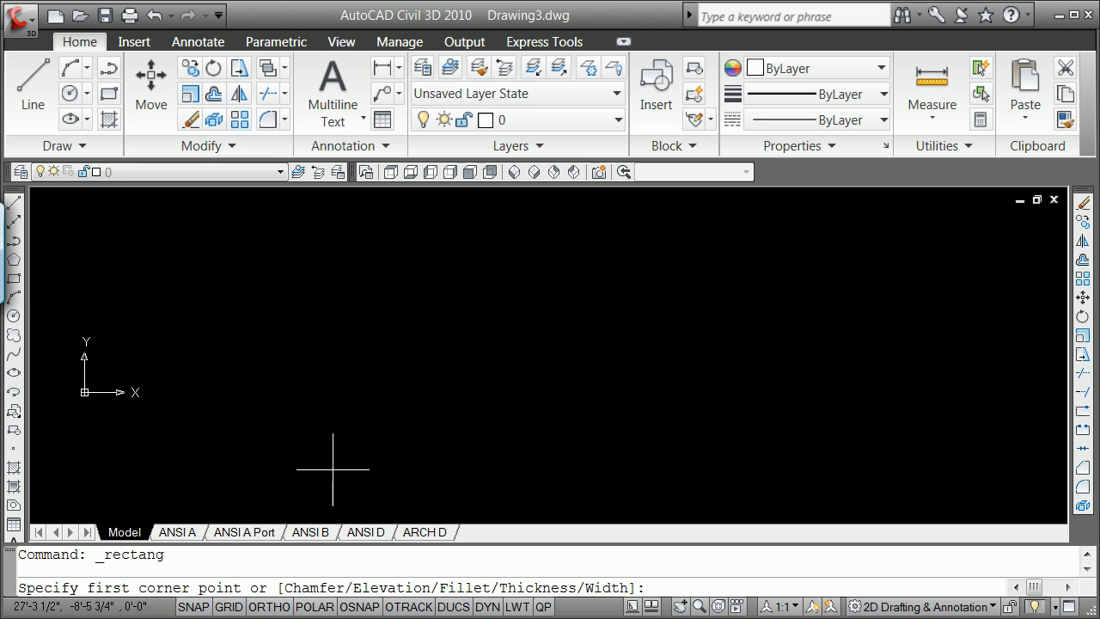
left_click(321, 469)
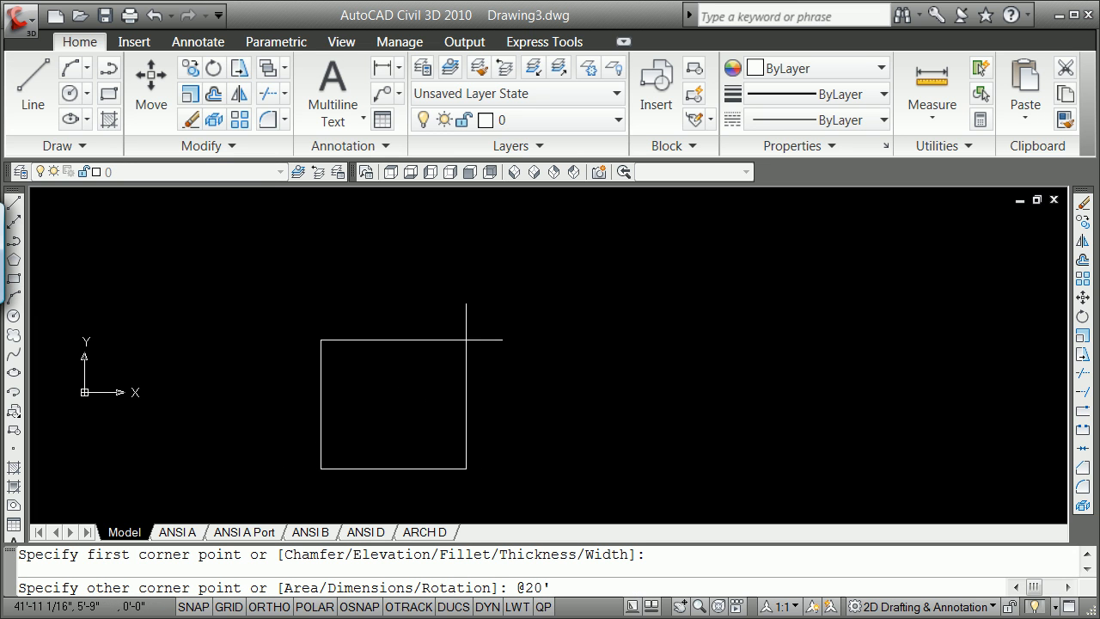
type("@20',20")
key("Return")
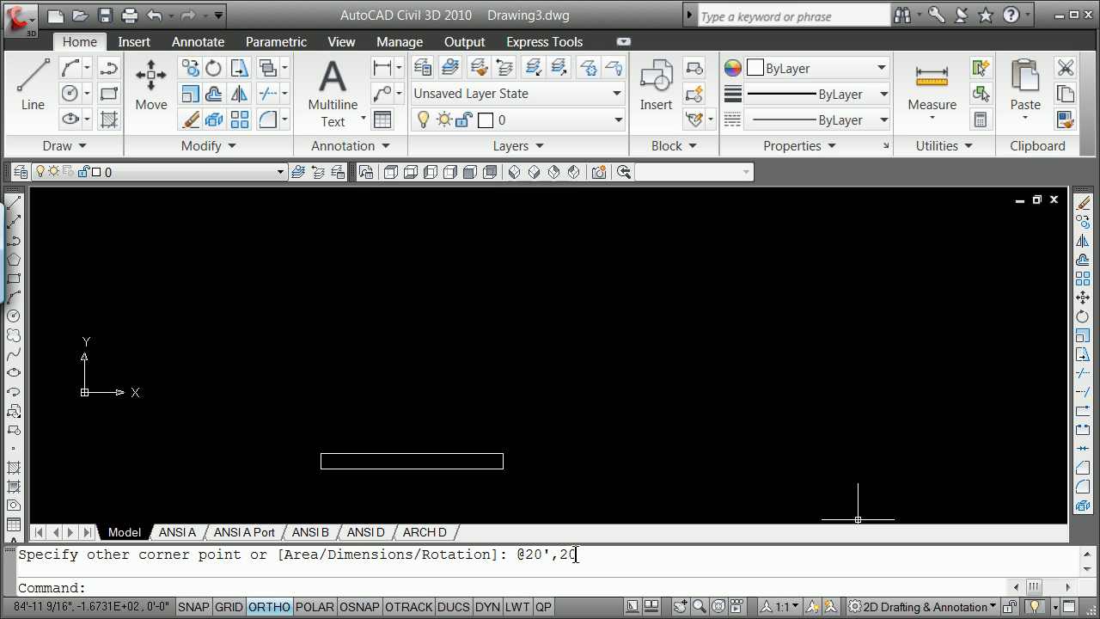
double_click(555, 467)
right_click(538, 423)
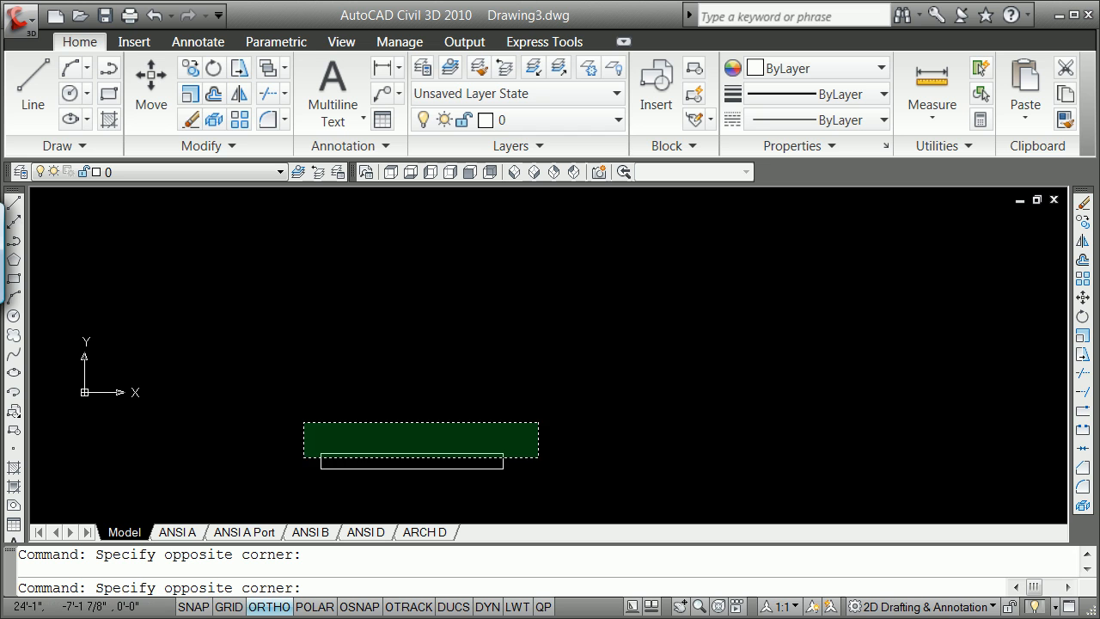
left_click(304, 458)
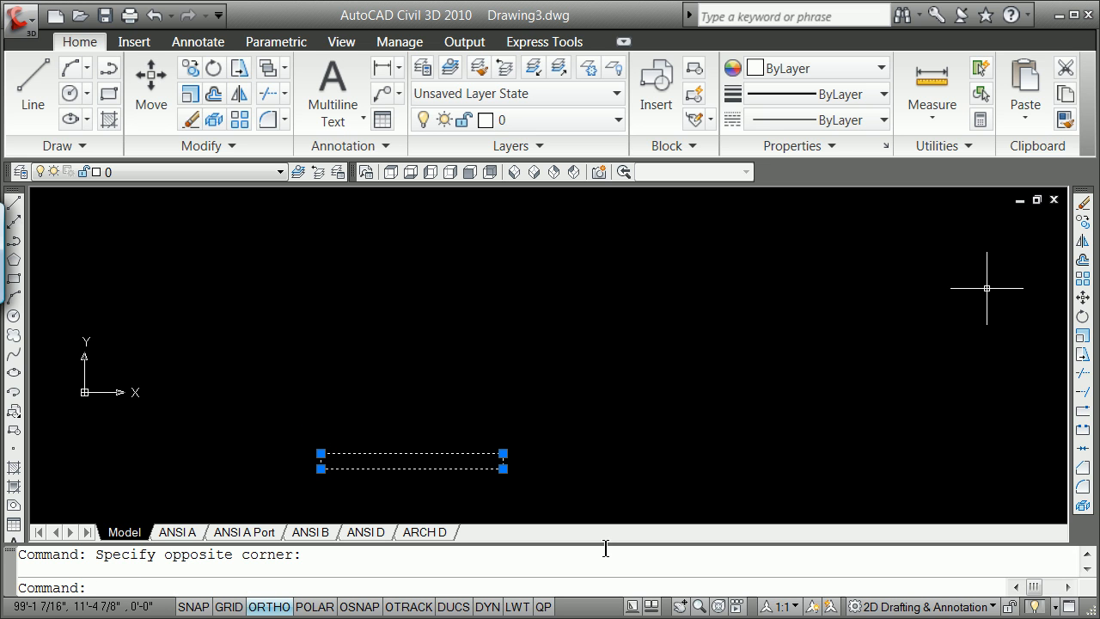
type("stre")
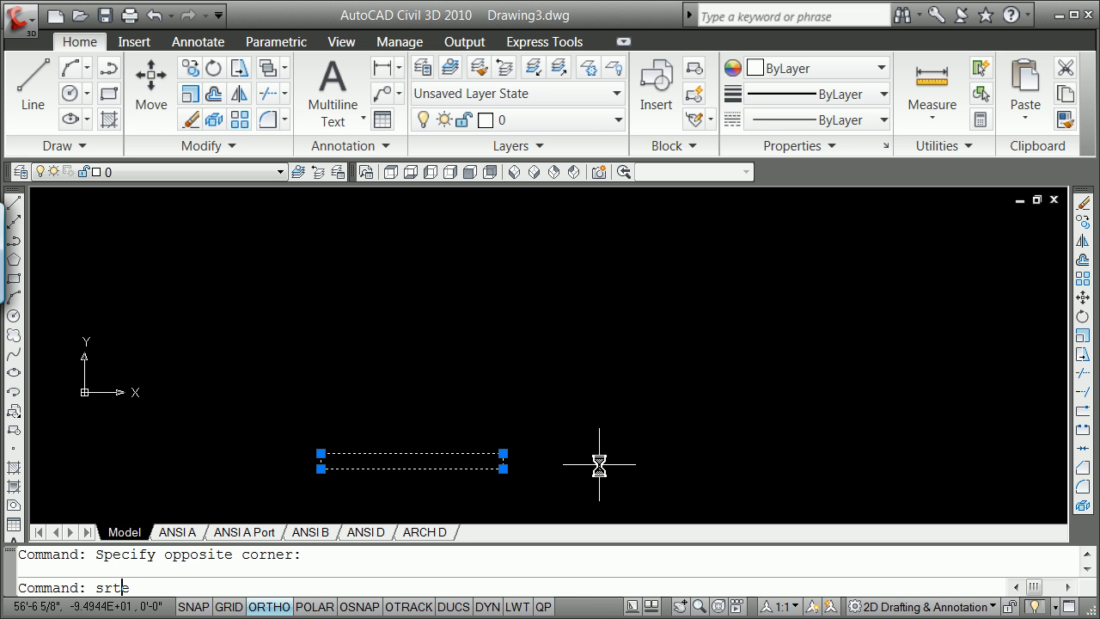
type("t")
key("BackSpace")
key("BackSpace")
key("BackSpace")
type("te")
key("Return")
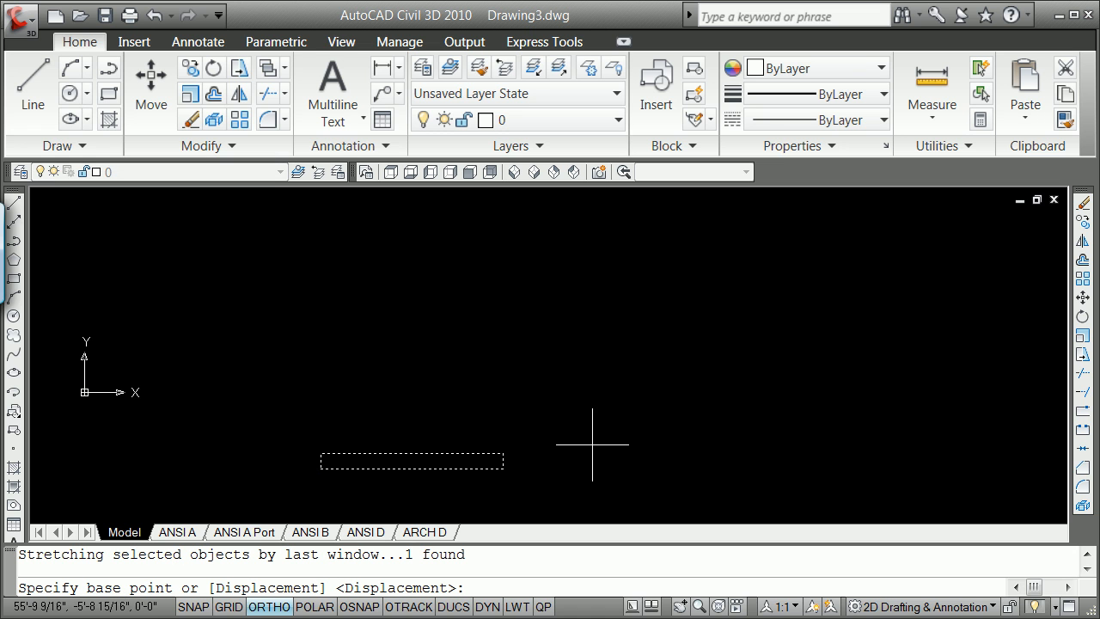
left_click(422, 448)
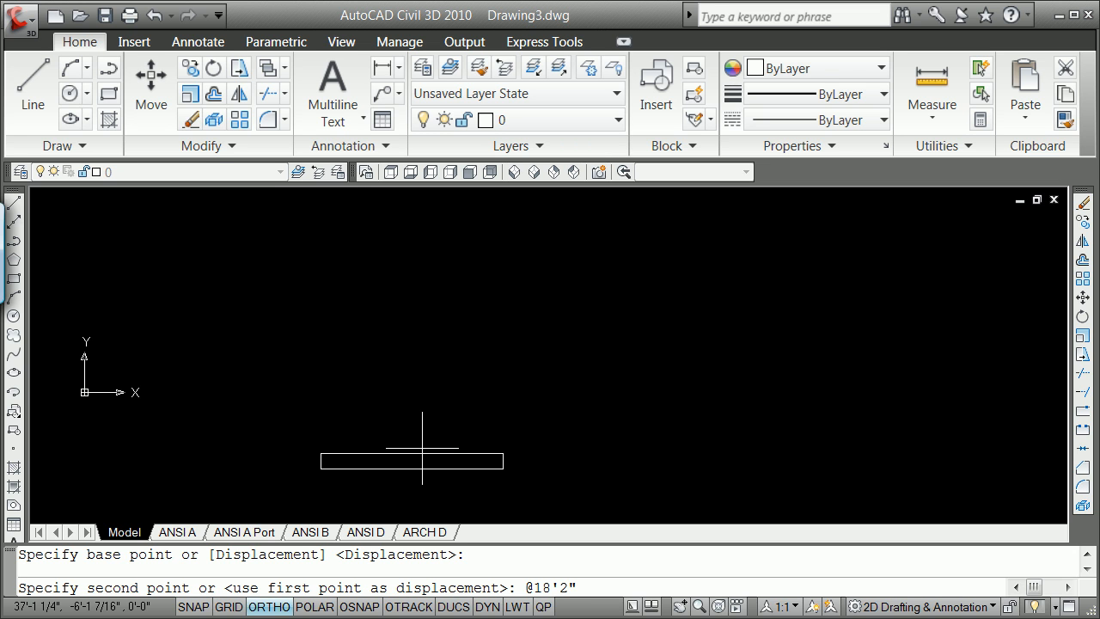
key("Return")
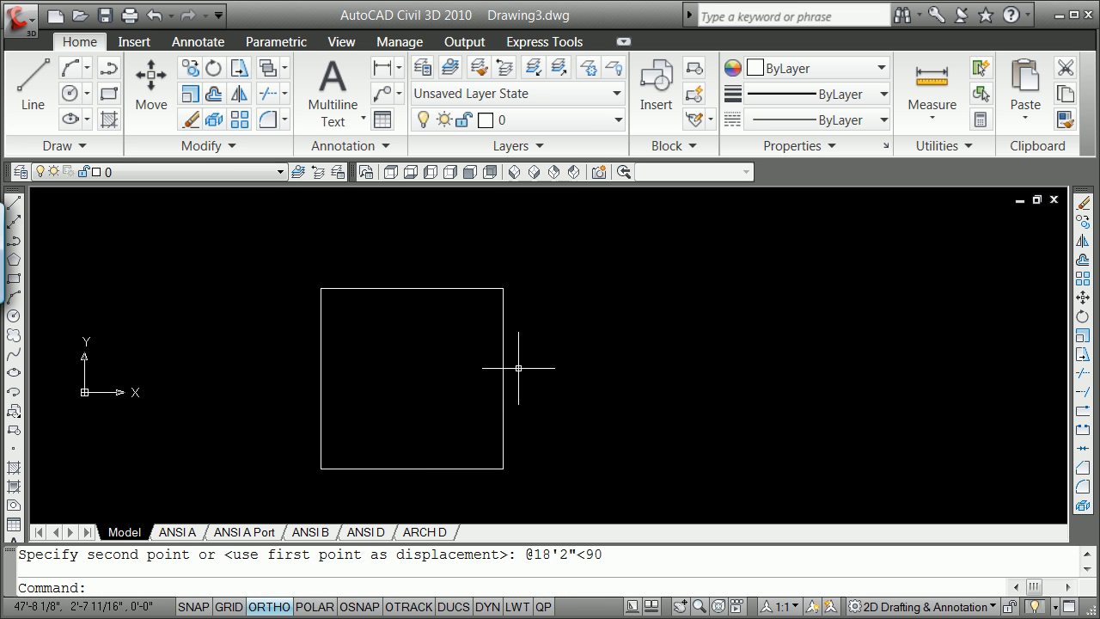
Copy the large rectangle twice to the right, endpoint to endpoint, so that three adjoin in a row.
key("Return")
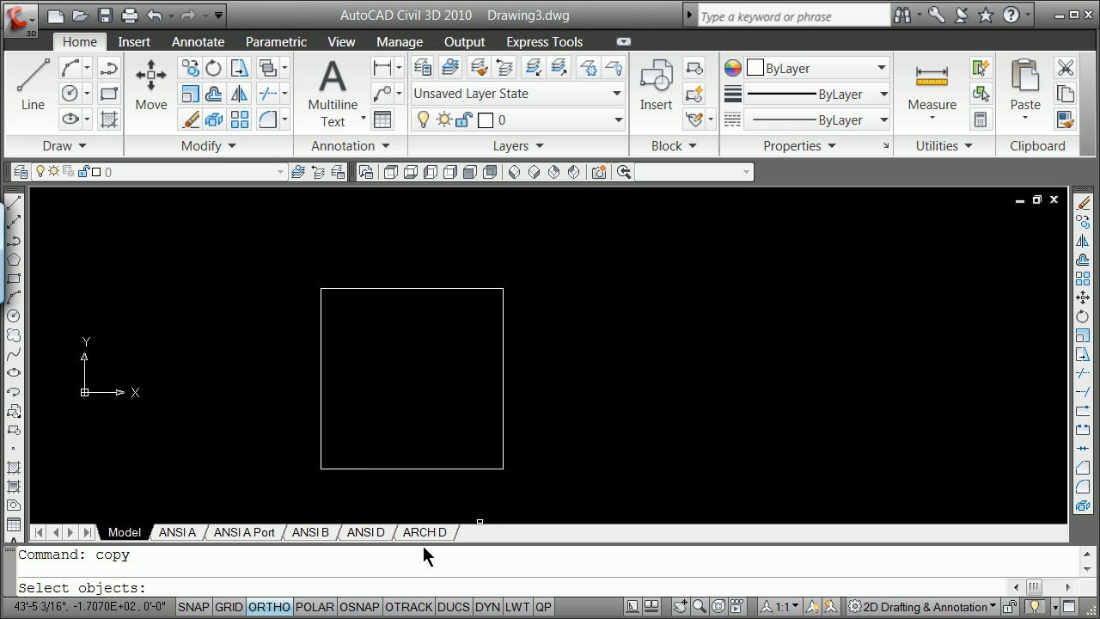
left_click(360, 469)
key("Return")
right_click(363, 453, "shift")
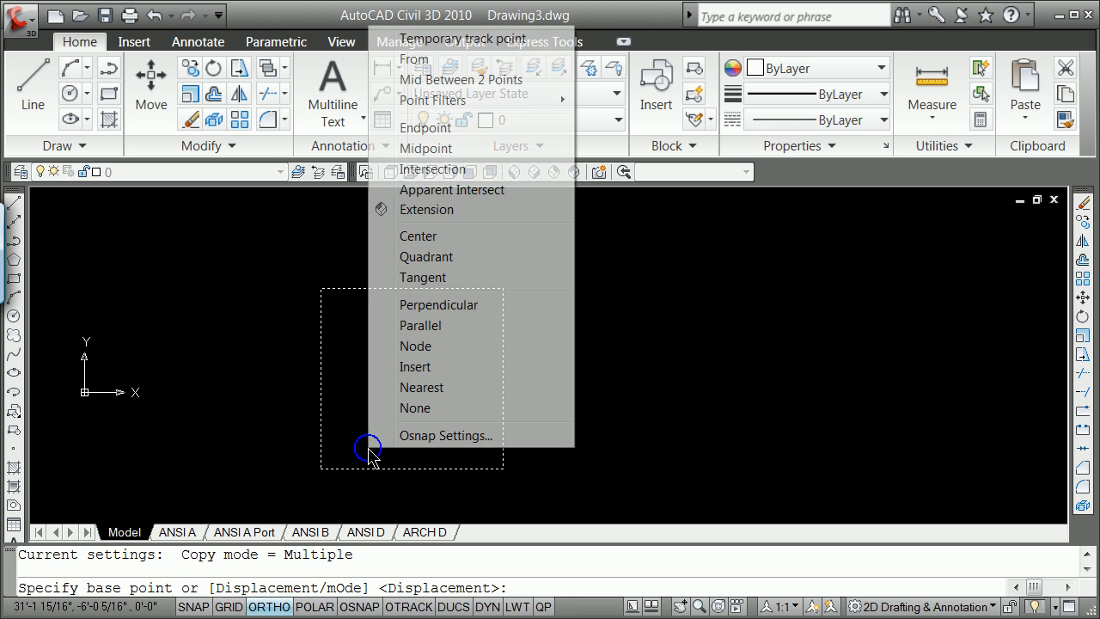
left_click(471, 129)
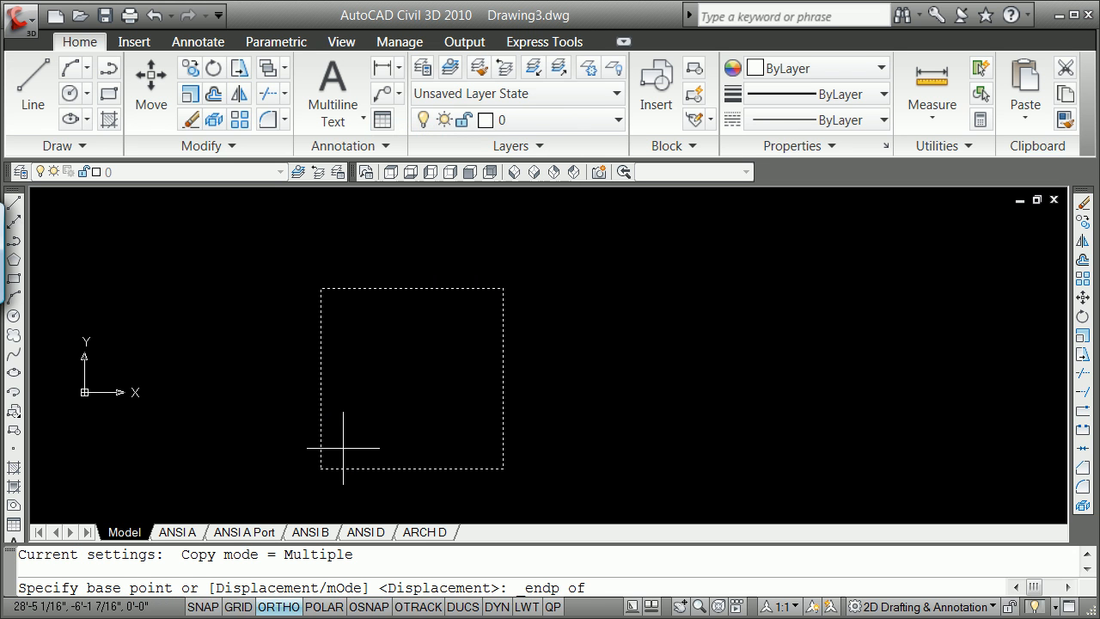
left_click(321, 468)
right_click(628, 419, "shift")
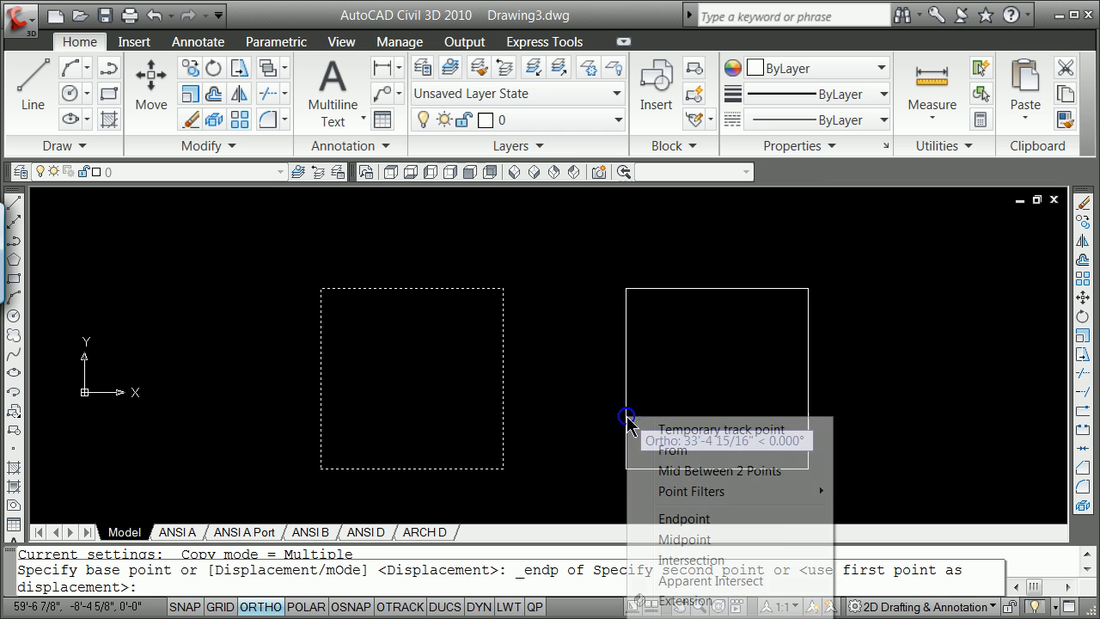
left_click(703, 520)
left_click(513, 469)
right_click(651, 452, "shift")
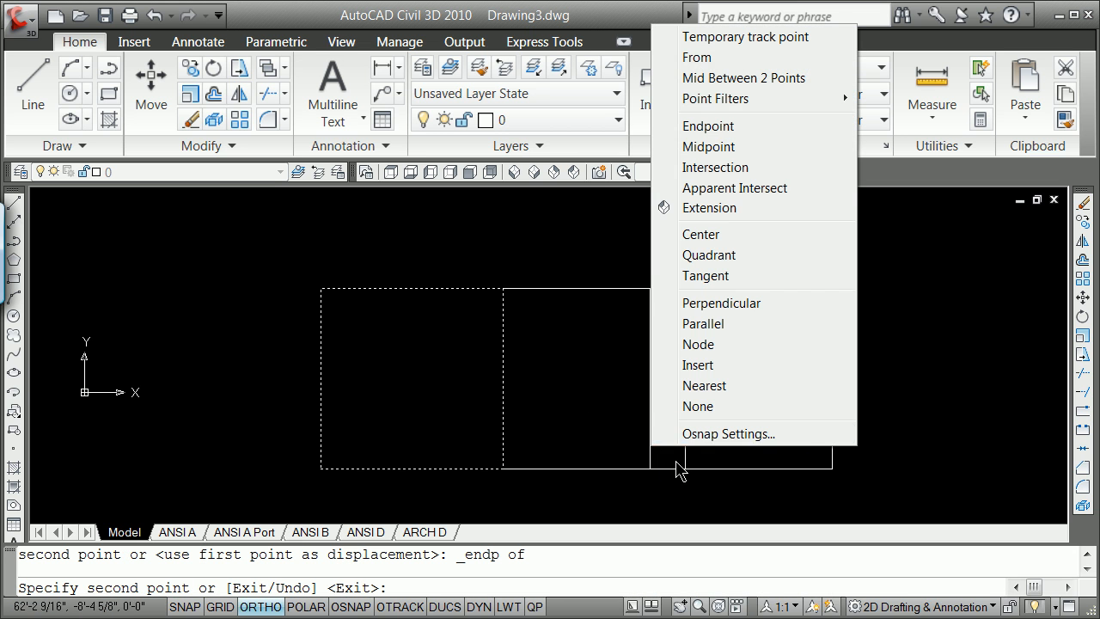
left_click(726, 132)
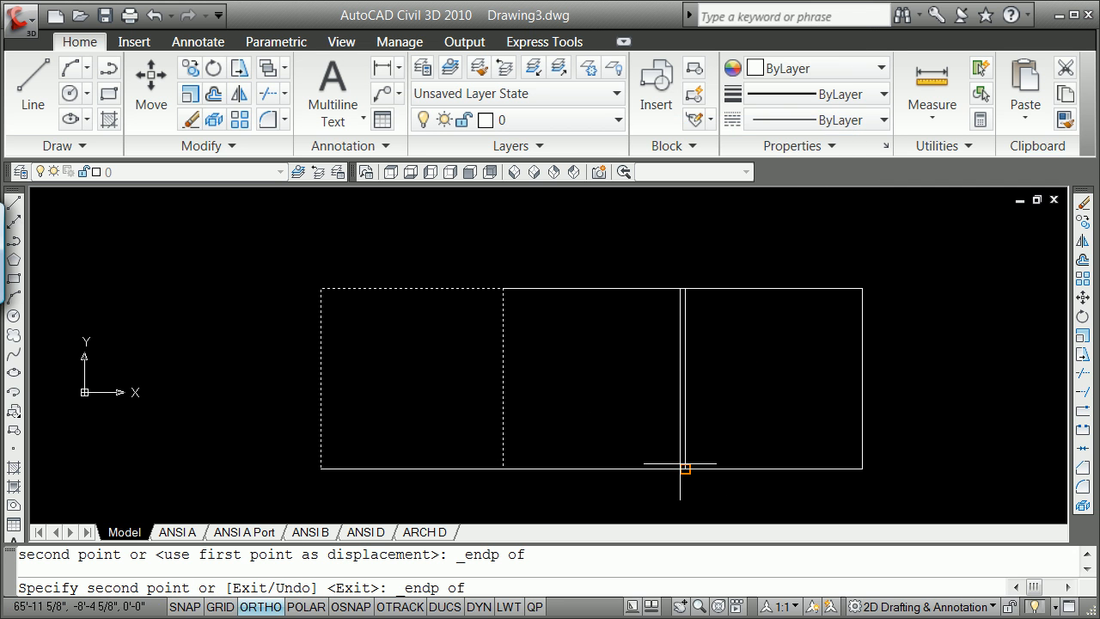
left_click(685, 468)
key("Return")
Erase the middle one of the three adjoining rectangles.
type("e ERASE")
key("Return")
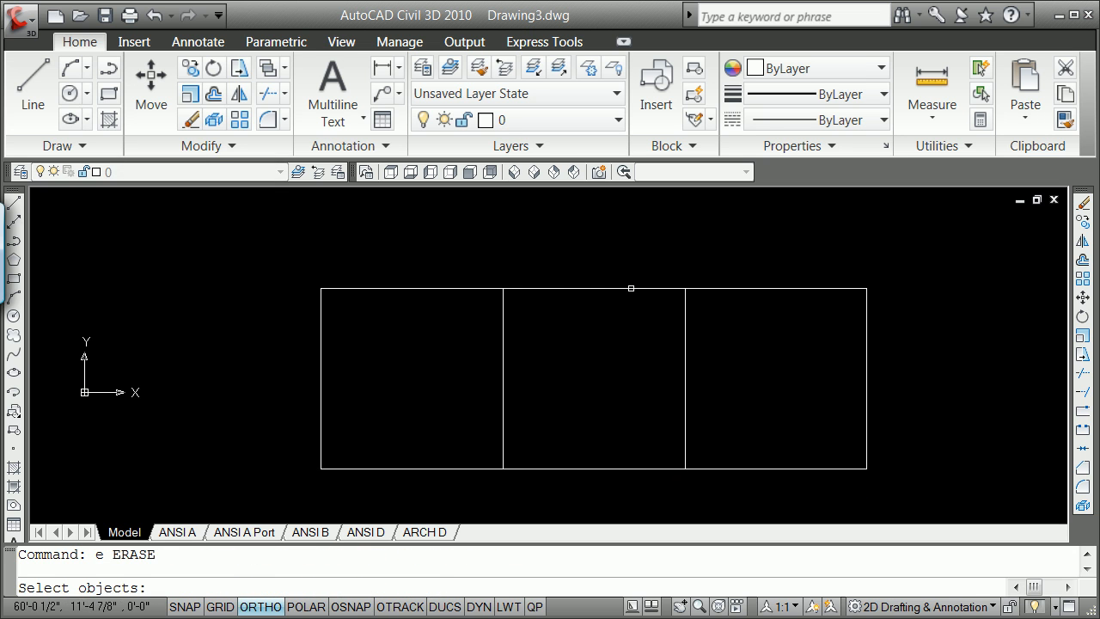
left_click(631, 288)
key("Return")
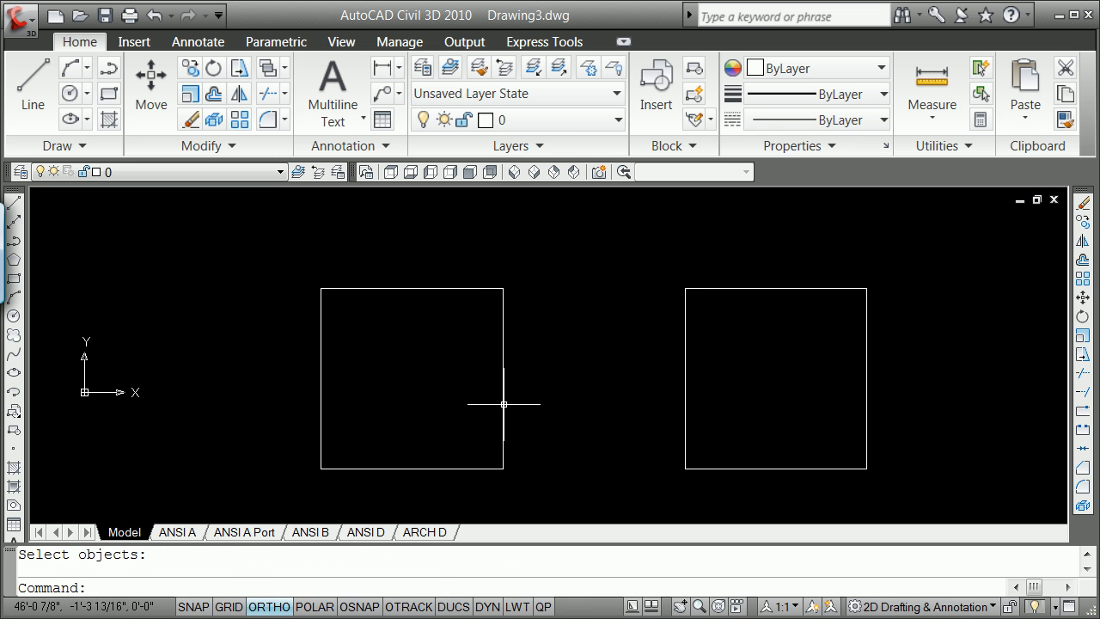
scroll(516, 331, "down", 2)
scroll(528, 325, "up", 4)
scroll(531, 335, "down", 5)
scroll(533, 341, "up", 4)
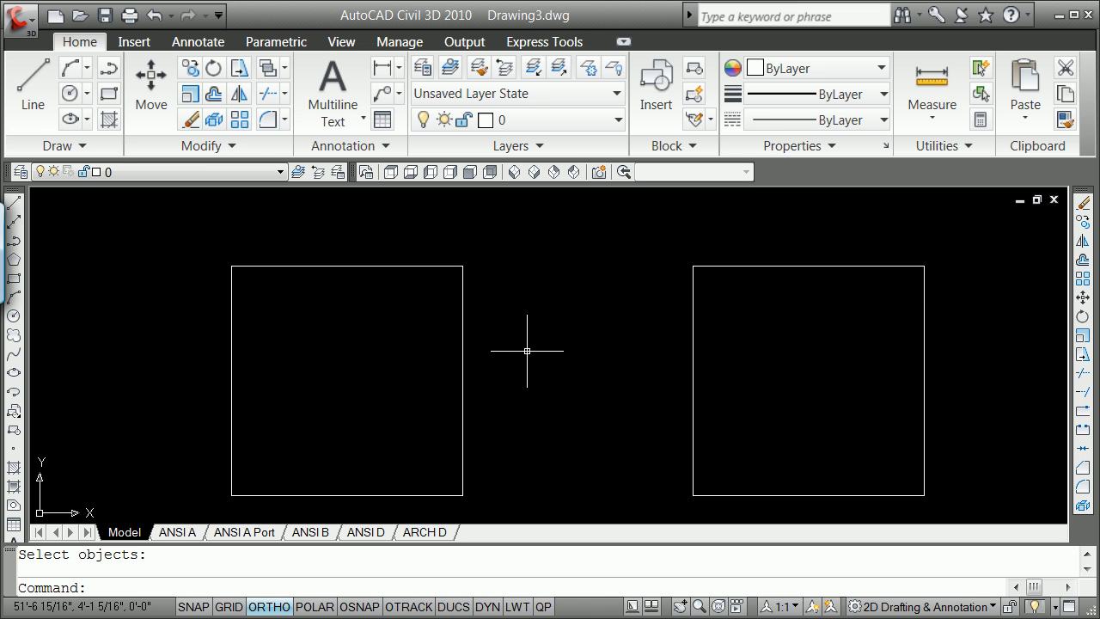
scroll(499, 364, "up", 3)
scroll(499, 364, "down", 3)
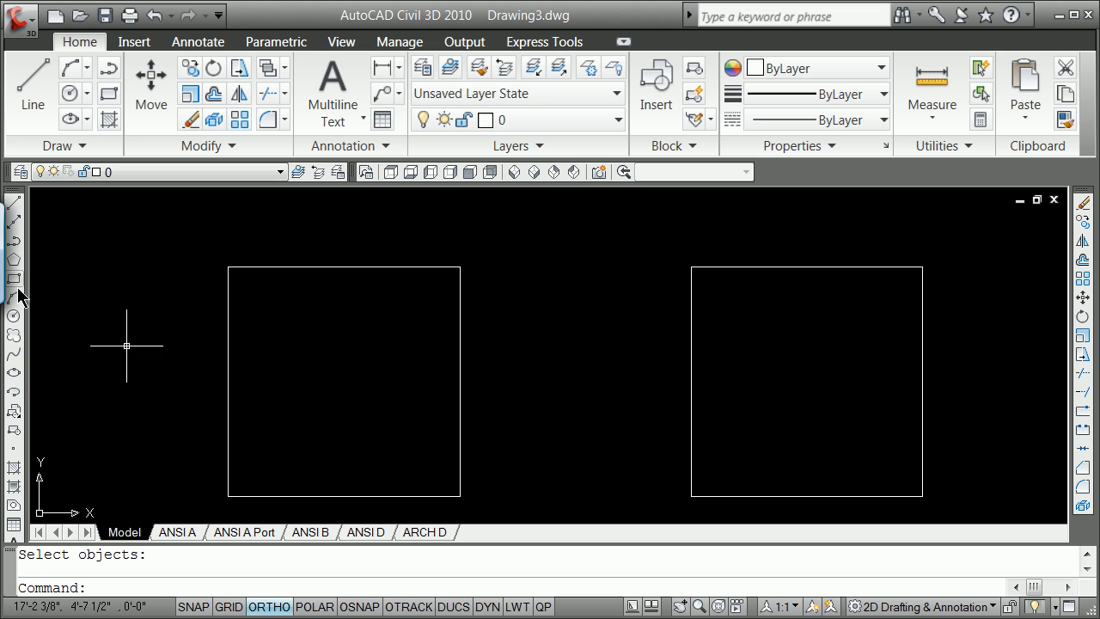
Draw a horizontal line from the left rectangle's right edge, near its middle, perpendicular to the right rectangle's facing edge.
left_click(13, 204)
right_click(538, 366, "shift")
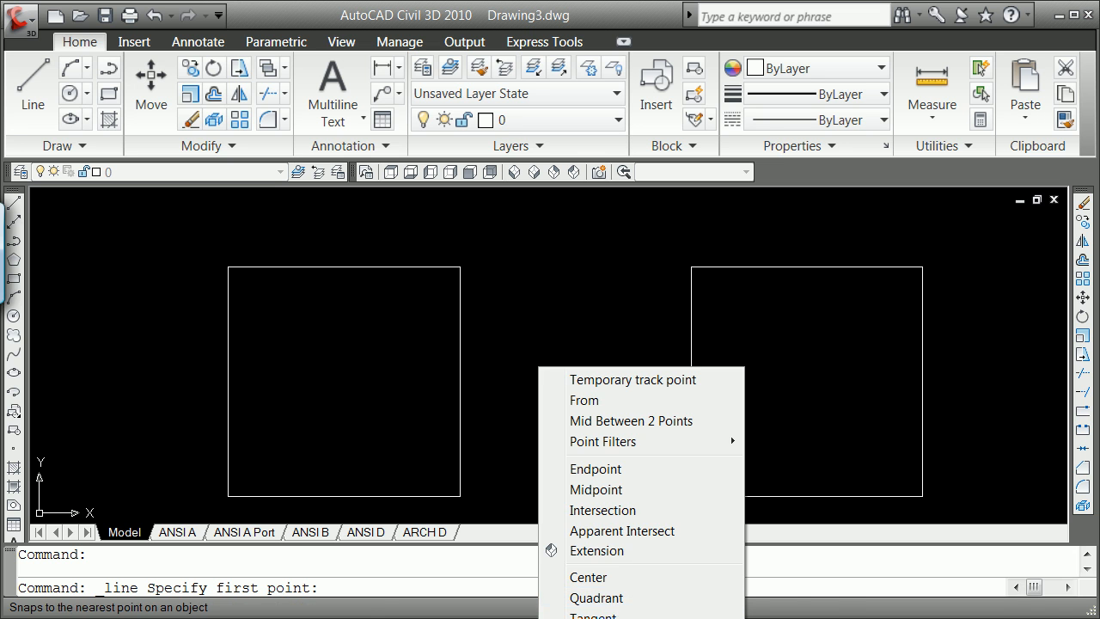
left_click(621, 618)
left_click(460, 375)
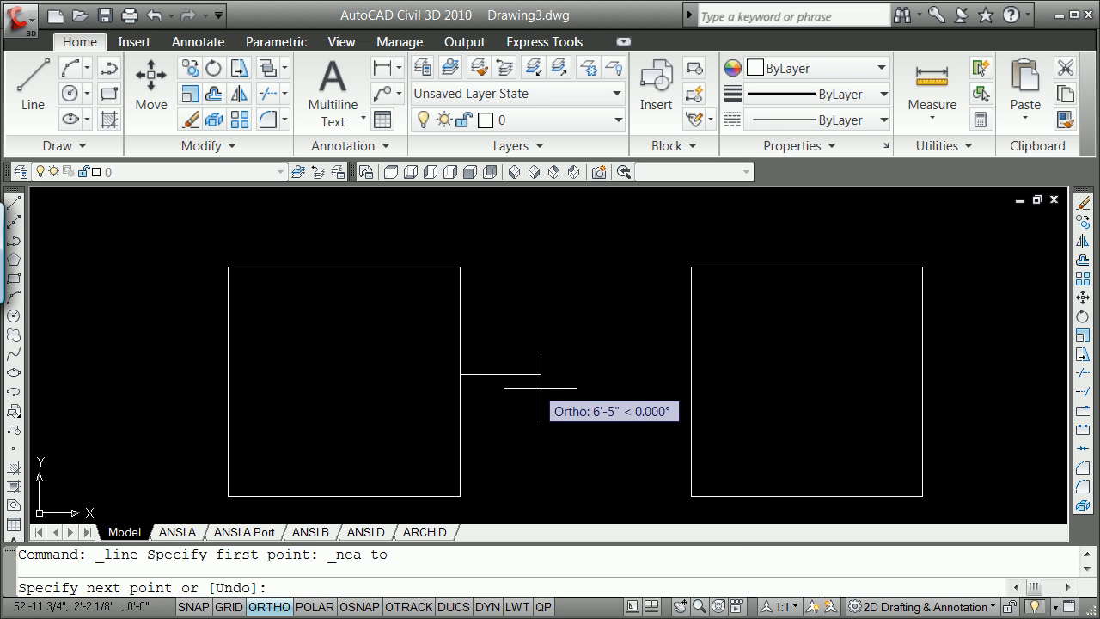
type("perp")
key("Return")
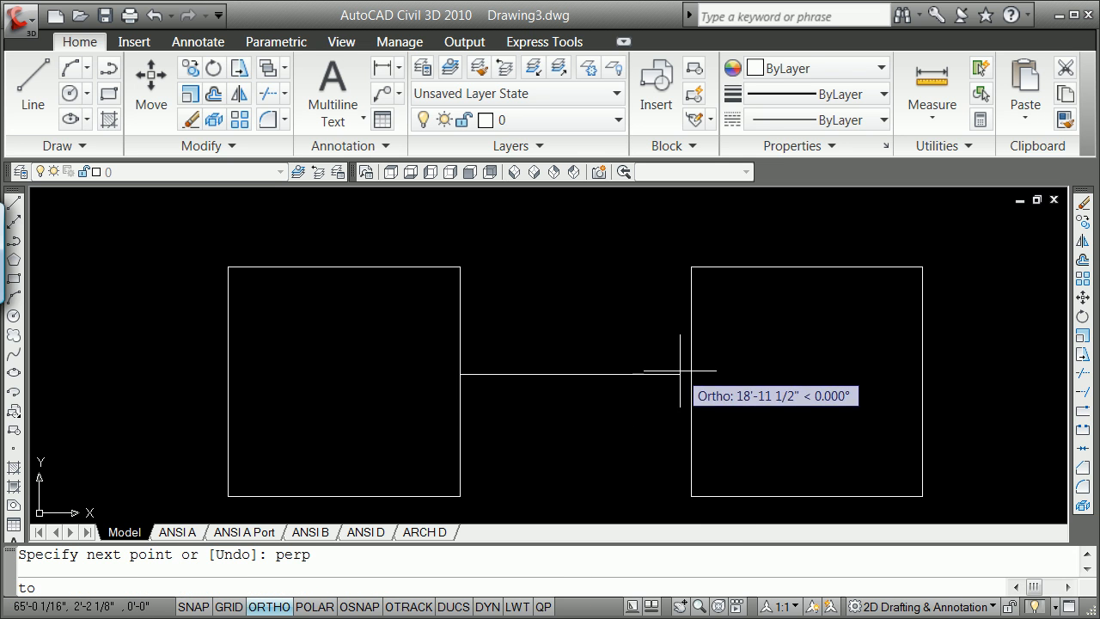
left_click(684, 374)
key("Return")
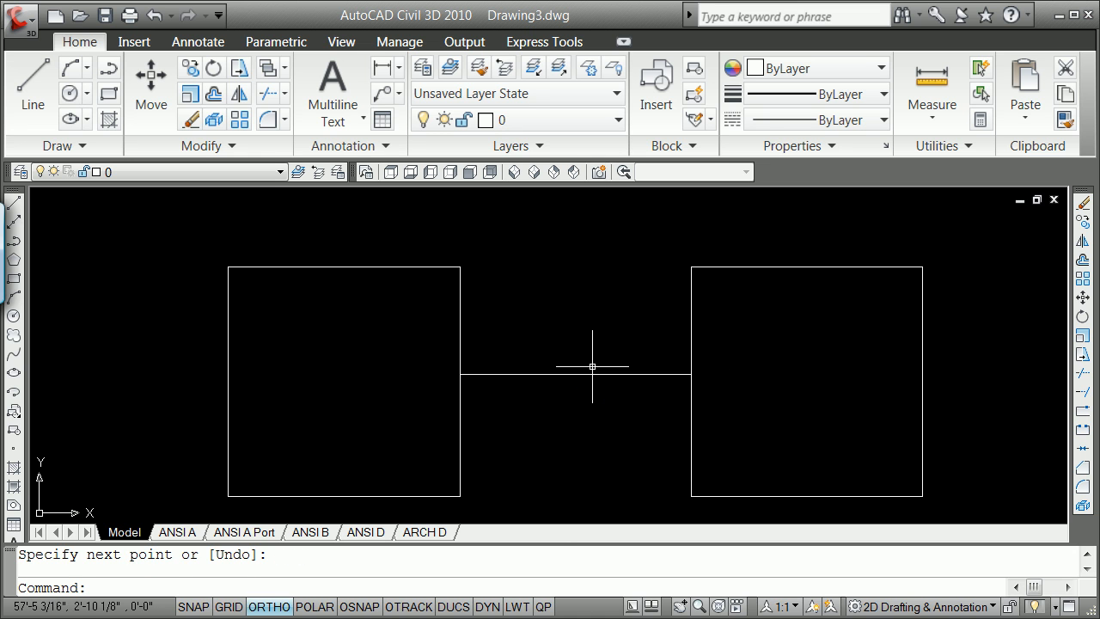
Offset the horizontal connecting line upward by 8".
type("o")
key("Return")
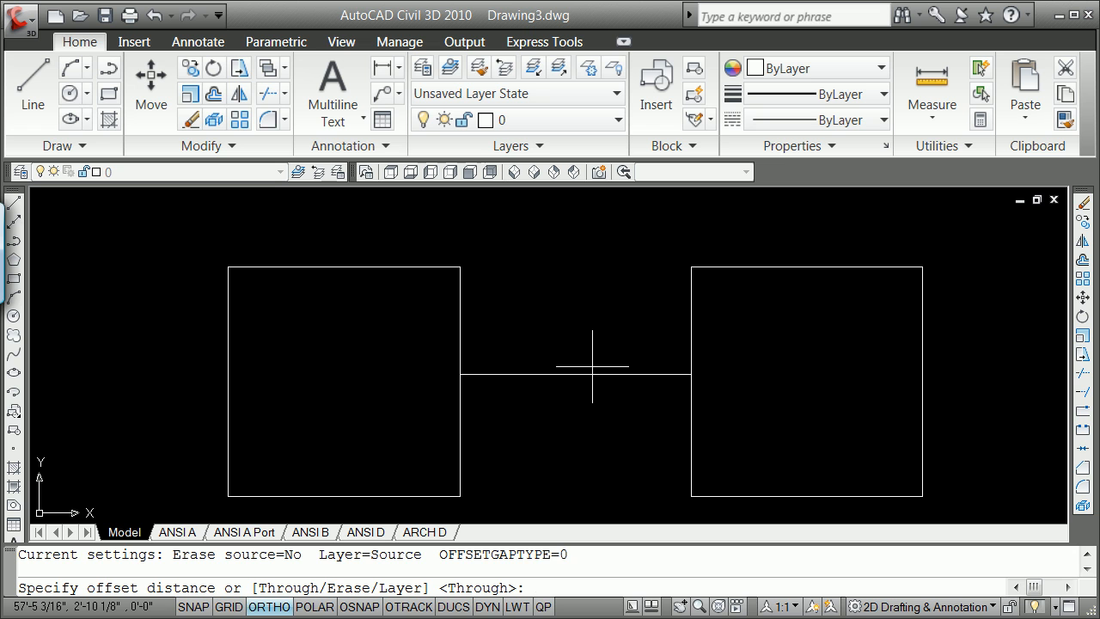
key("Return")
left_click(589, 373)
left_click(586, 362)
key("Return")
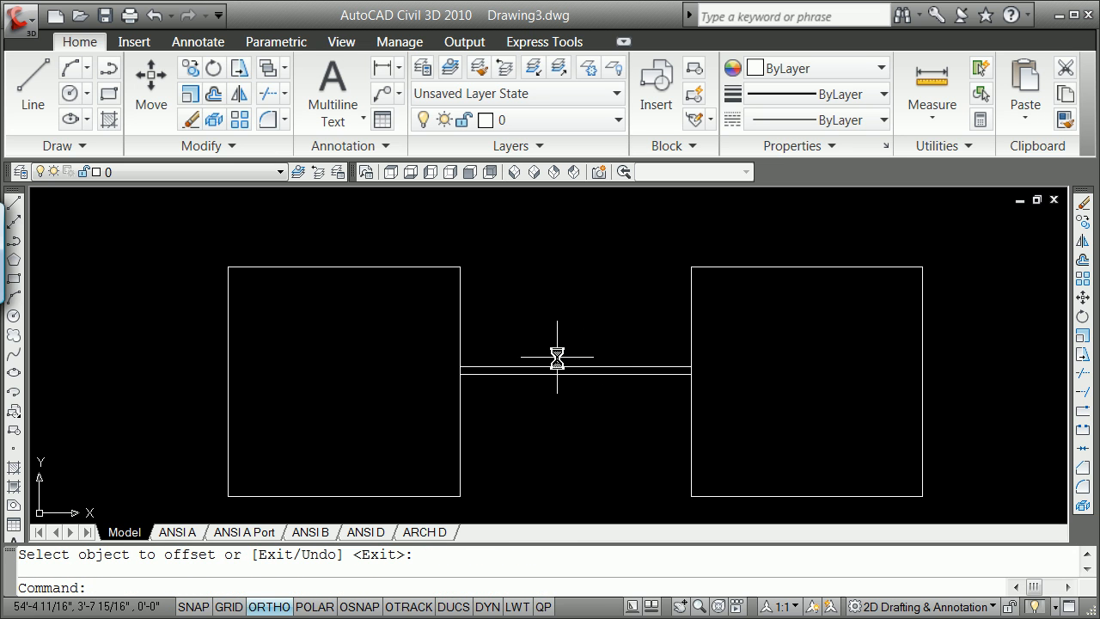
Draw a short vertical line joining the midpoints of the two parallel connecting lines.
type("line")
key("Return")
type("mid")
key("Return")
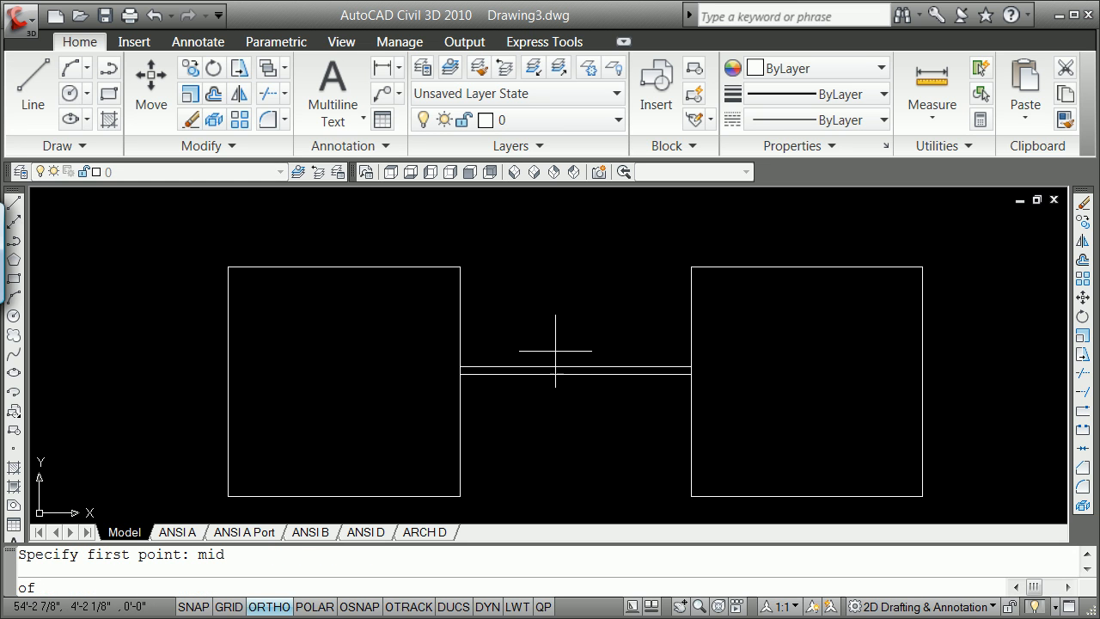
left_click(581, 369)
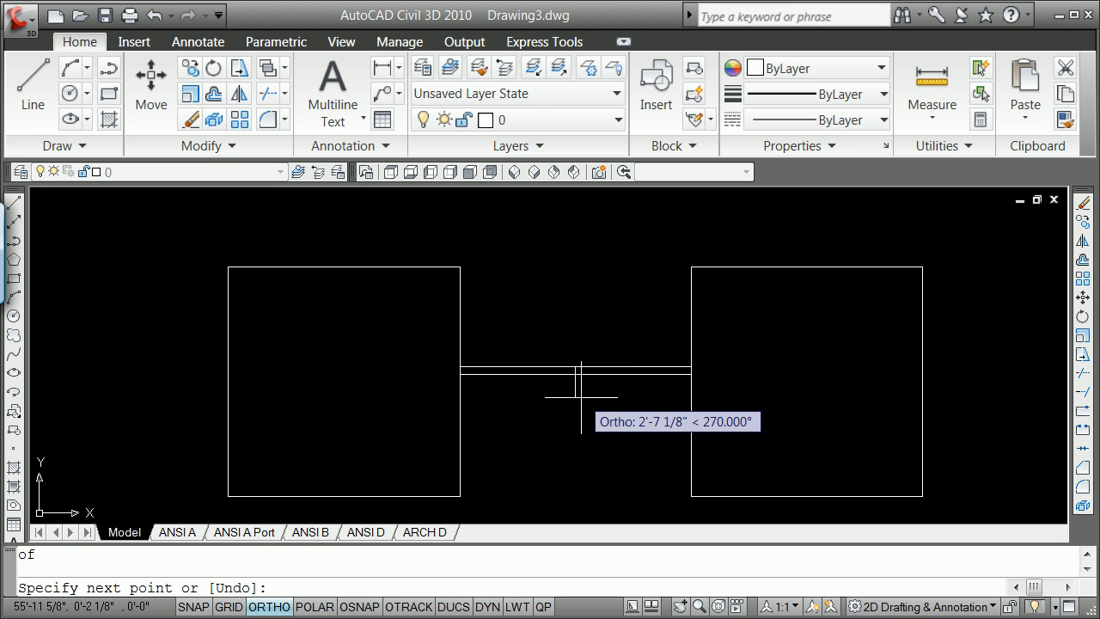
type("mid")
key("Return")
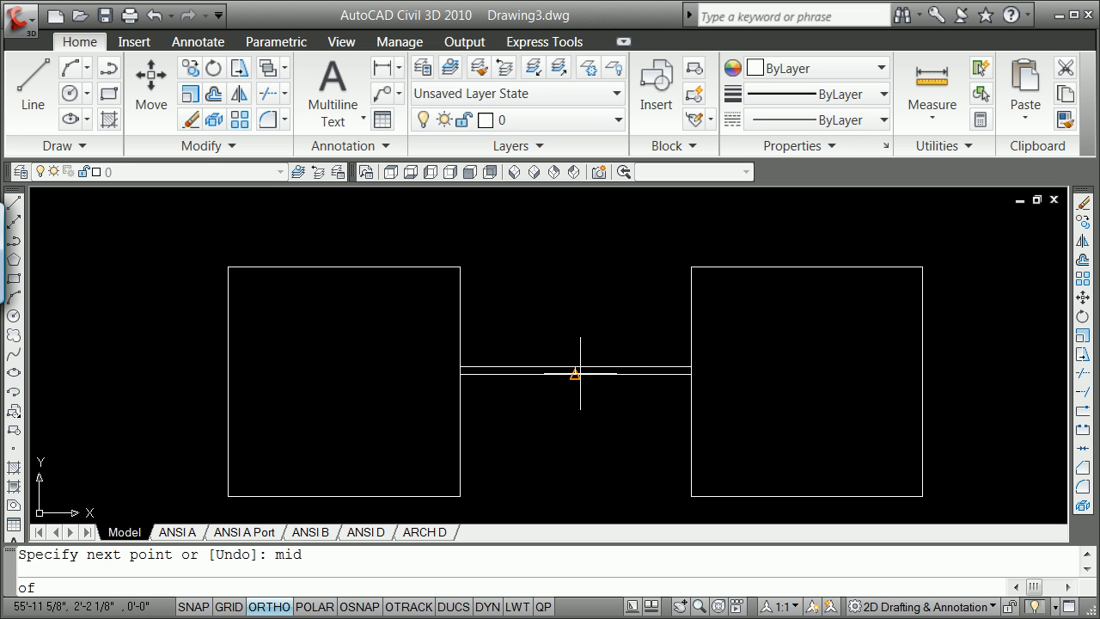
left_click(578, 373)
key("Return")
Offset the short vertical midpoint line 1/8" to each side.
scroll(578, 373, "up", 5)
scroll(601, 368, "up", 4)
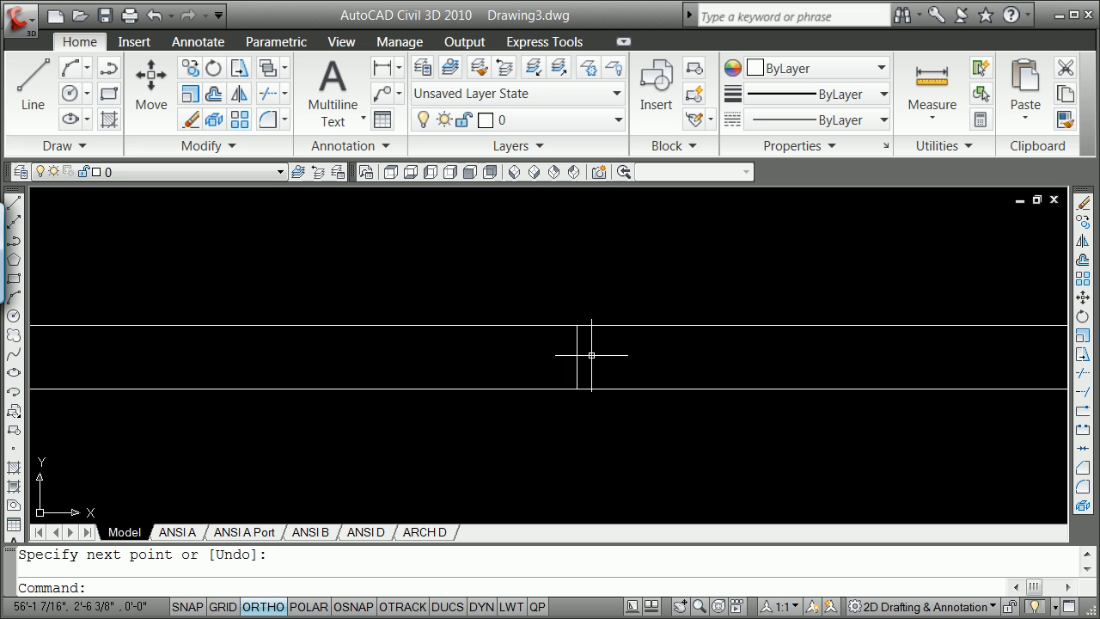
type("o")
key("Return")
type("1")
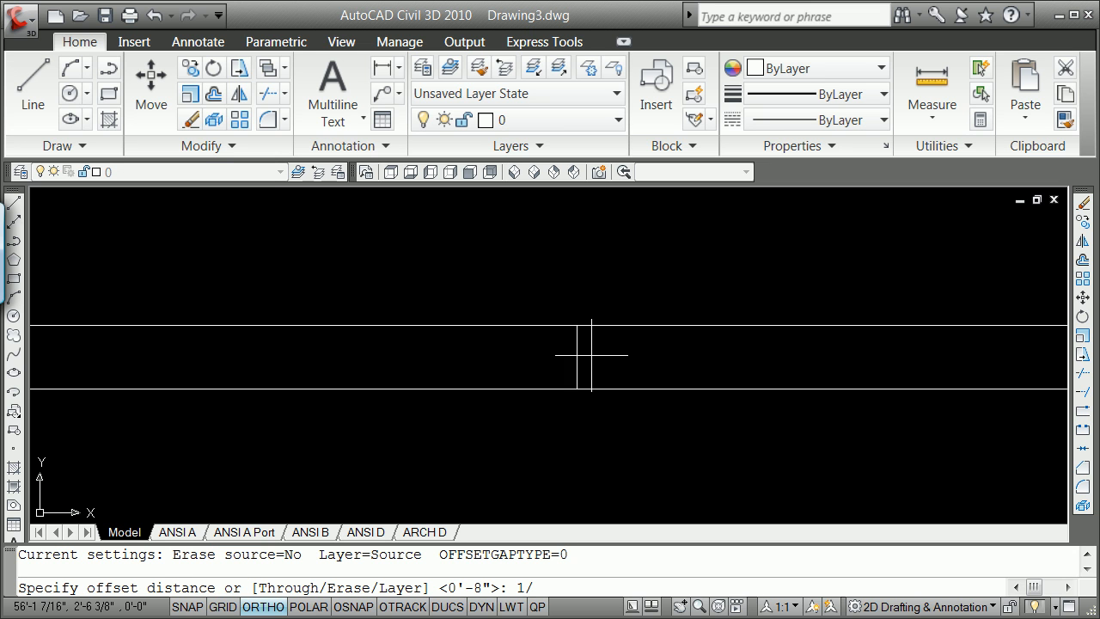
type("/8\"")
key("Return")
left_click(577, 350)
scroll(590, 353, "up", 5)
left_click(579, 352)
left_click(533, 350)
key("Return")
Erase the original midpoint line between the two offset vertical lines.
type("e")
key("Return")
left_click(577, 343)
key("Return")
Break the upper and lower connecting lines across the pair of short vertical lines, leaving an opening in each.
scroll(577, 310, "up", 3)
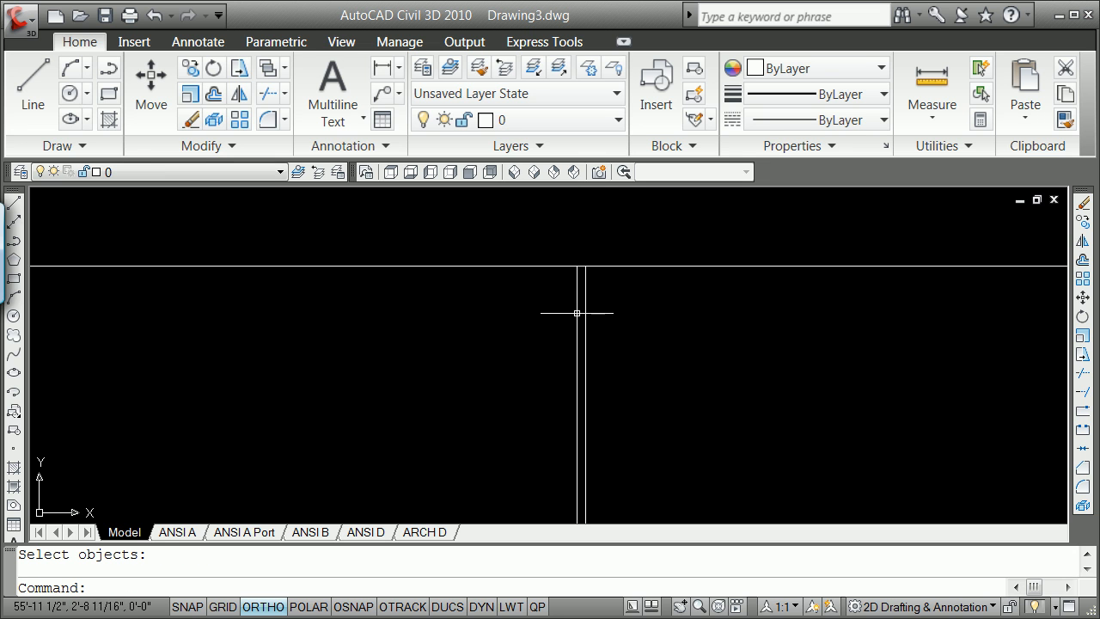
type("break")
key("Return")
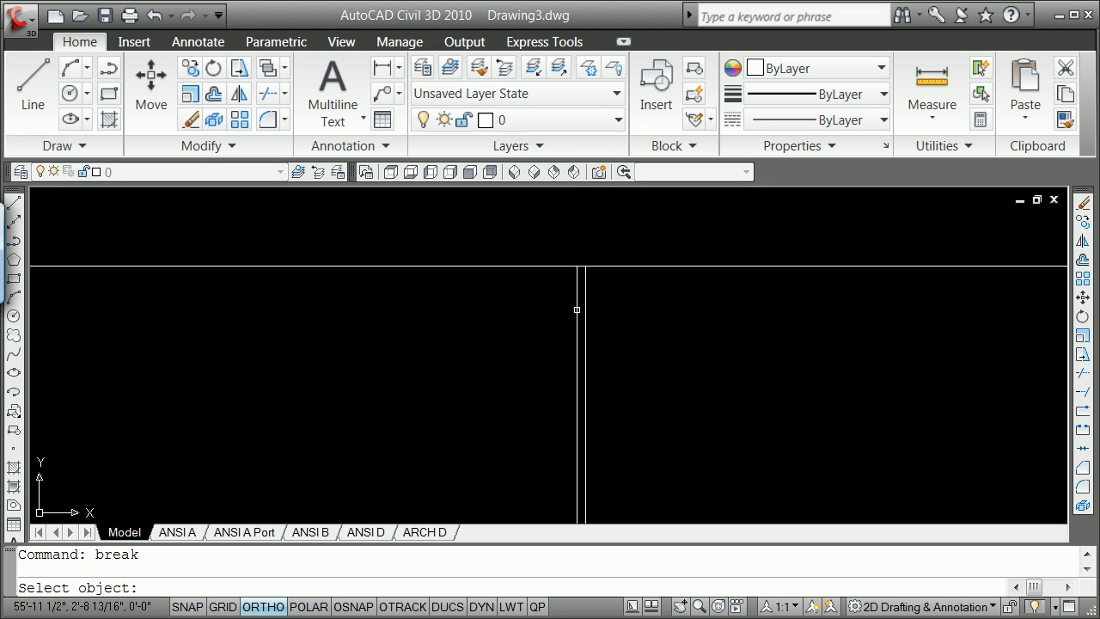
left_click(559, 266)
left_click(601, 263)
key("Return")
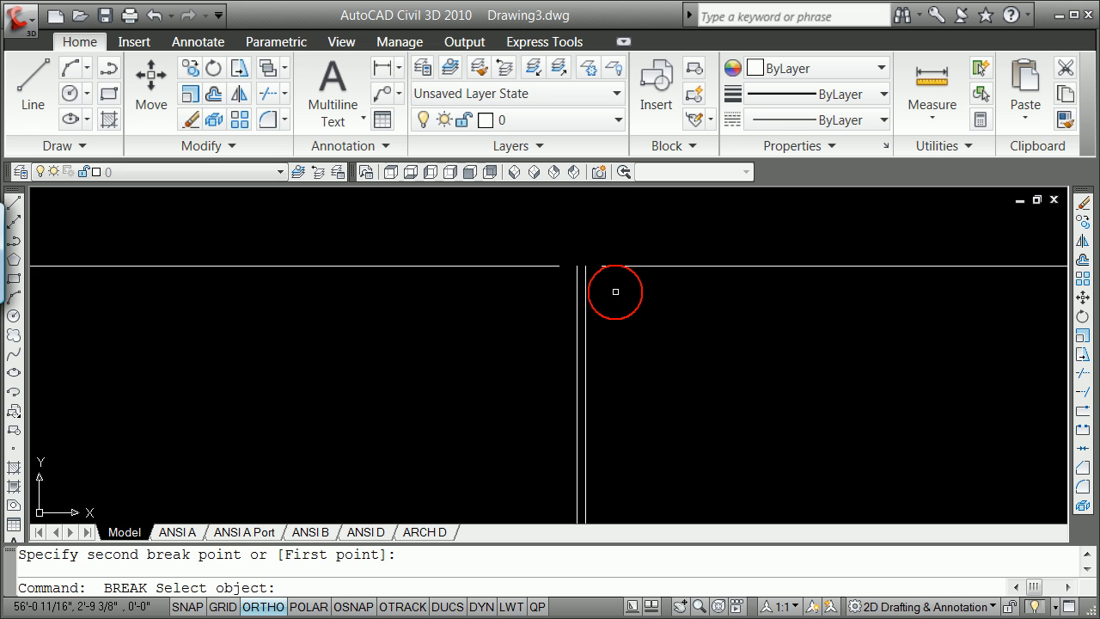
scroll(615, 291, "down", 8)
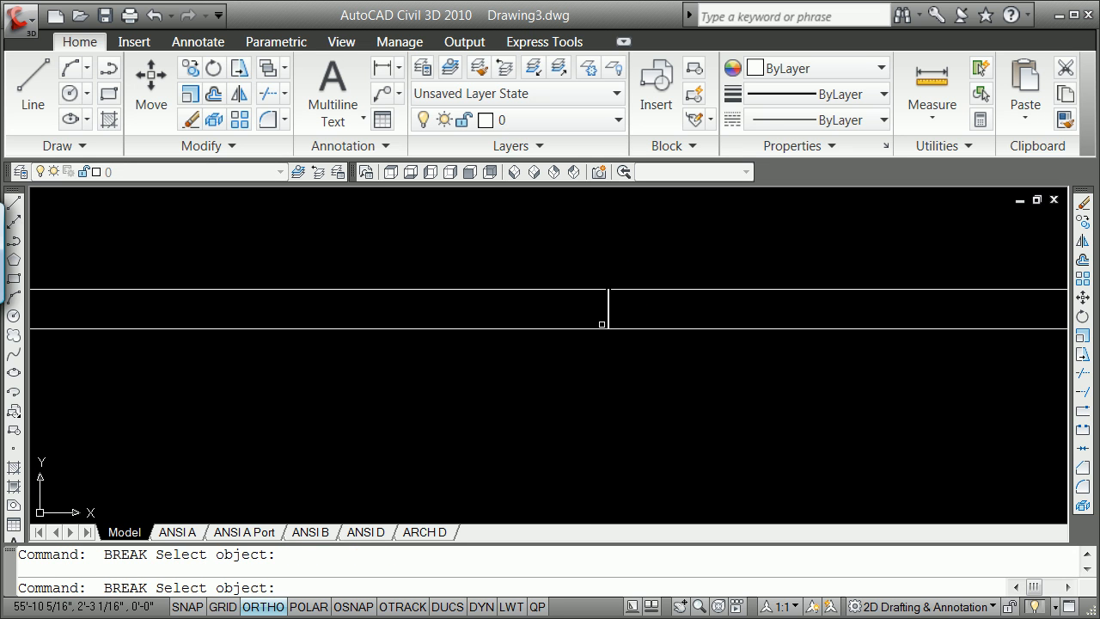
left_click(603, 326)
left_click(622, 307)
scroll(591, 288, "up", 3)
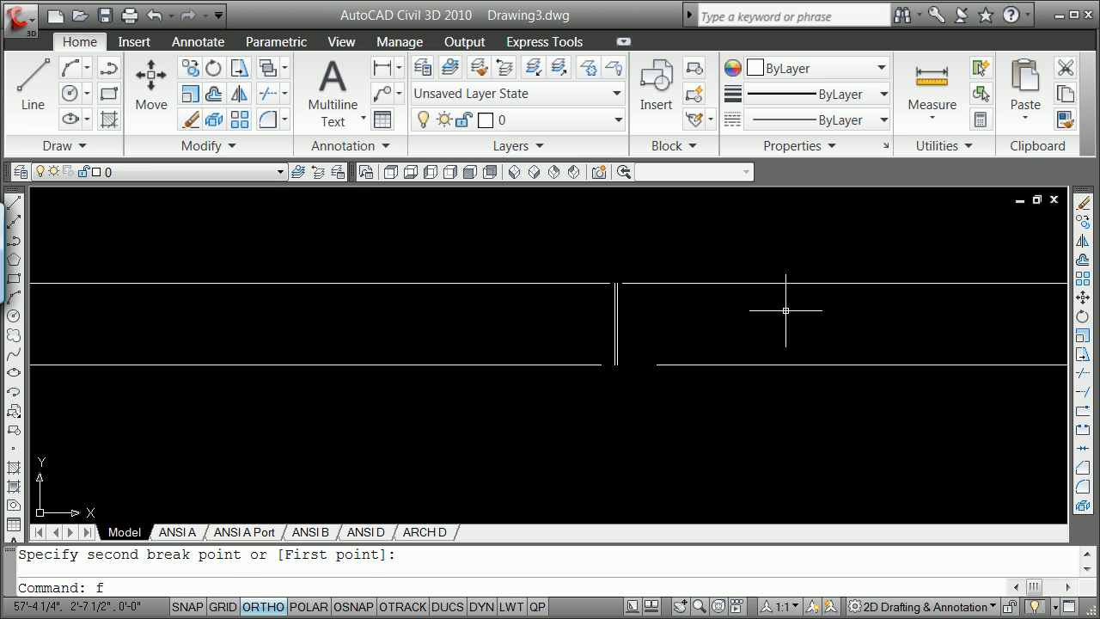
Fillet the right-hand short vertical line with the right segments of the upper and lower connecting lines to form square corners.
type("f")
key("Return")
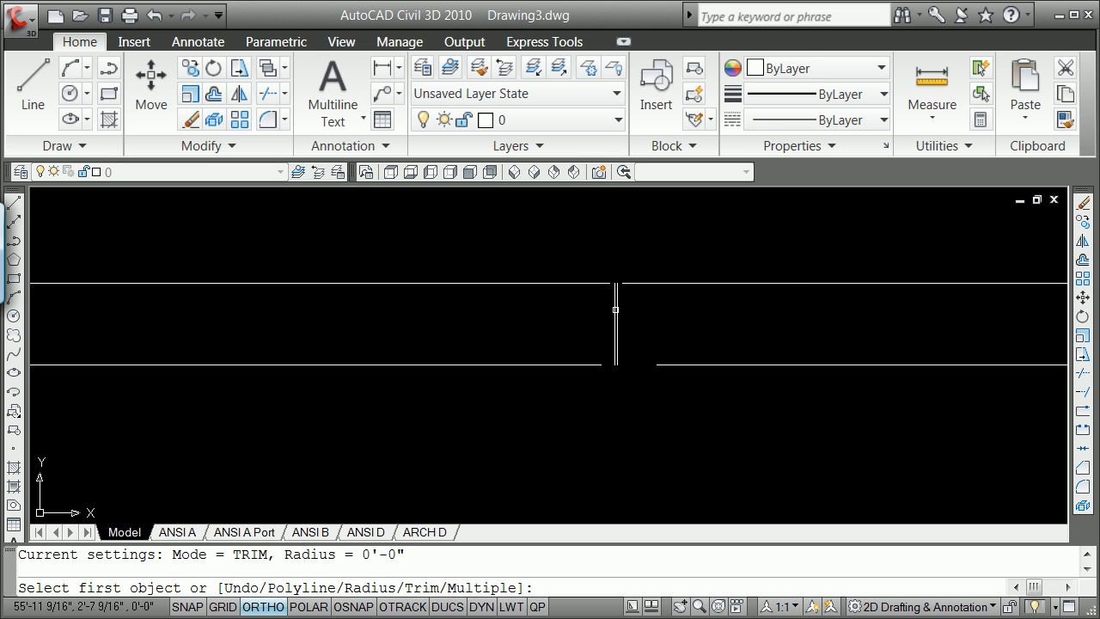
left_click(617, 307)
left_click(636, 283)
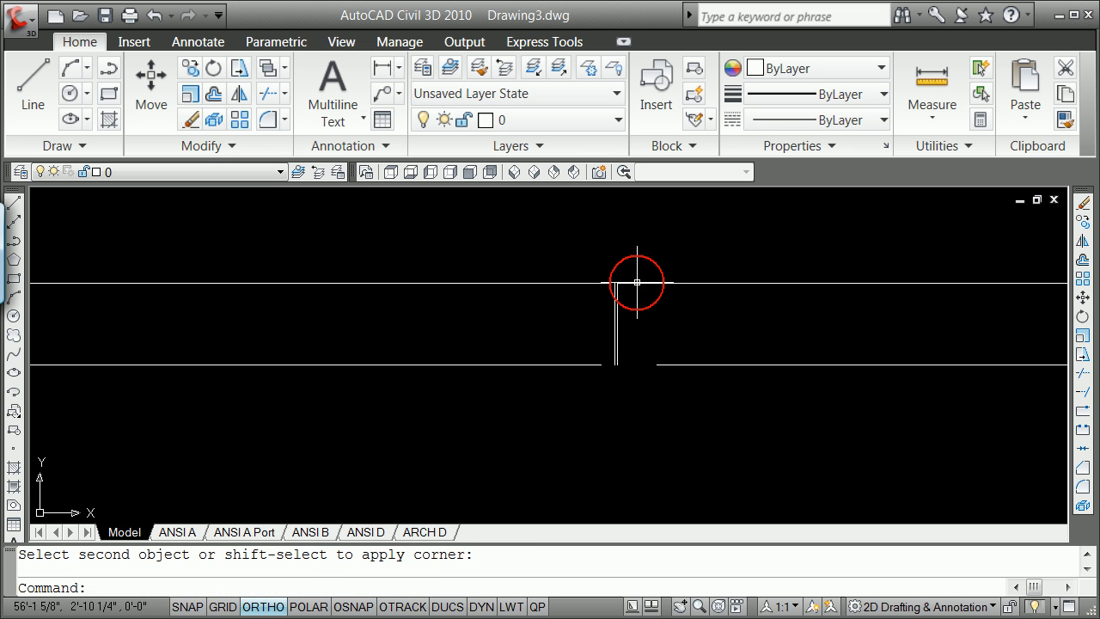
key("Return")
left_click(617, 336)
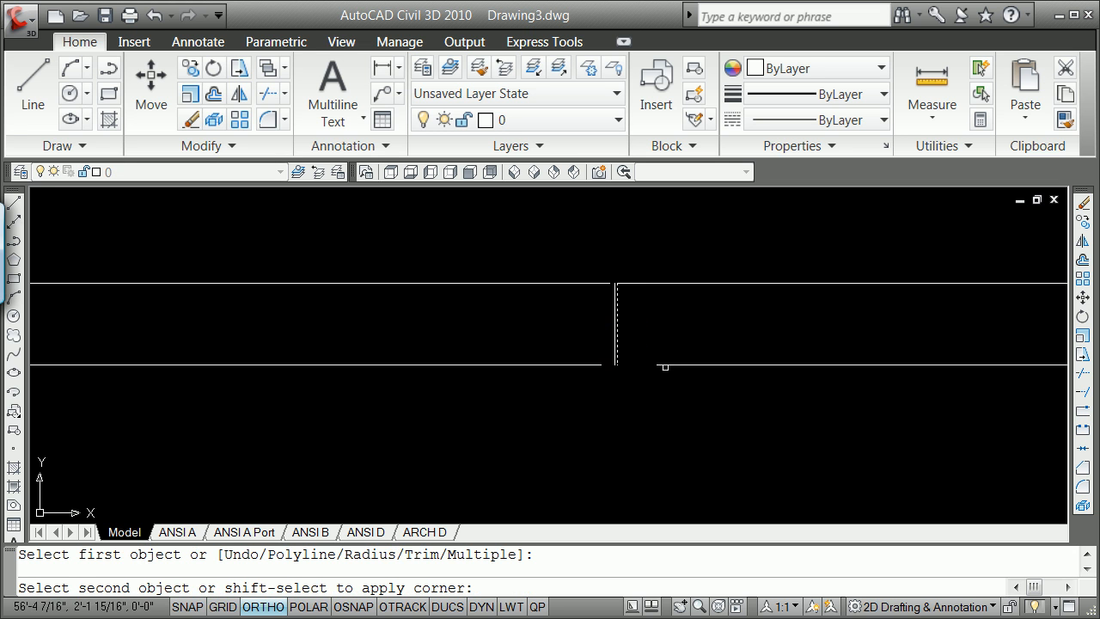
left_click(663, 366)
Fillet the left-hand short vertical line with the left segments of the lower and upper connecting lines to form square corners.
key("Return")
left_click(567, 364)
left_click(615, 346)
key("Return")
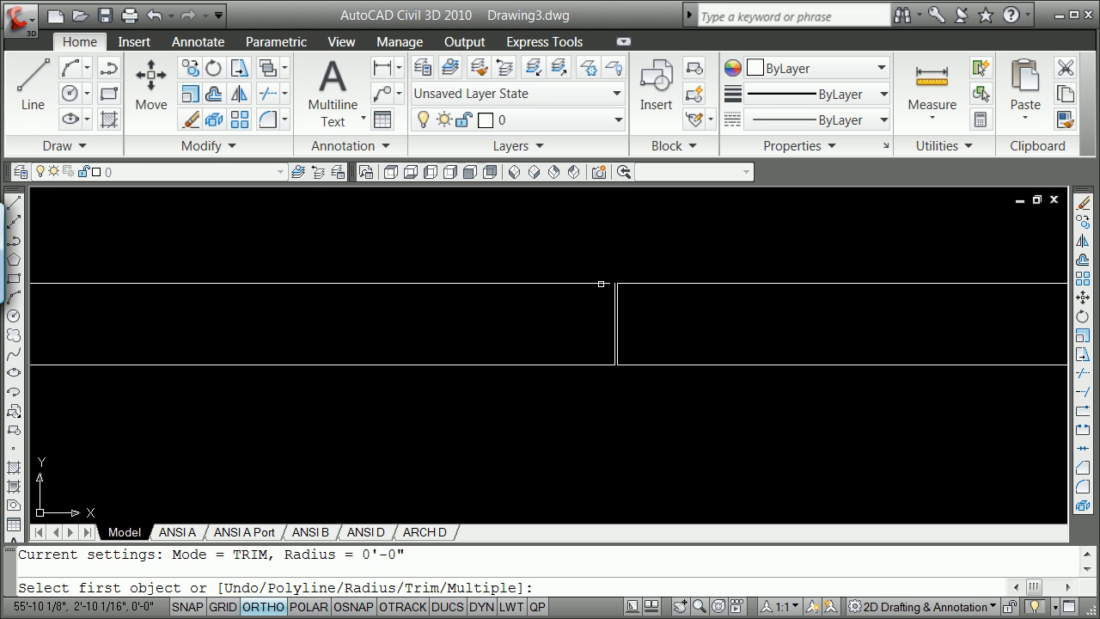
left_click(601, 283)
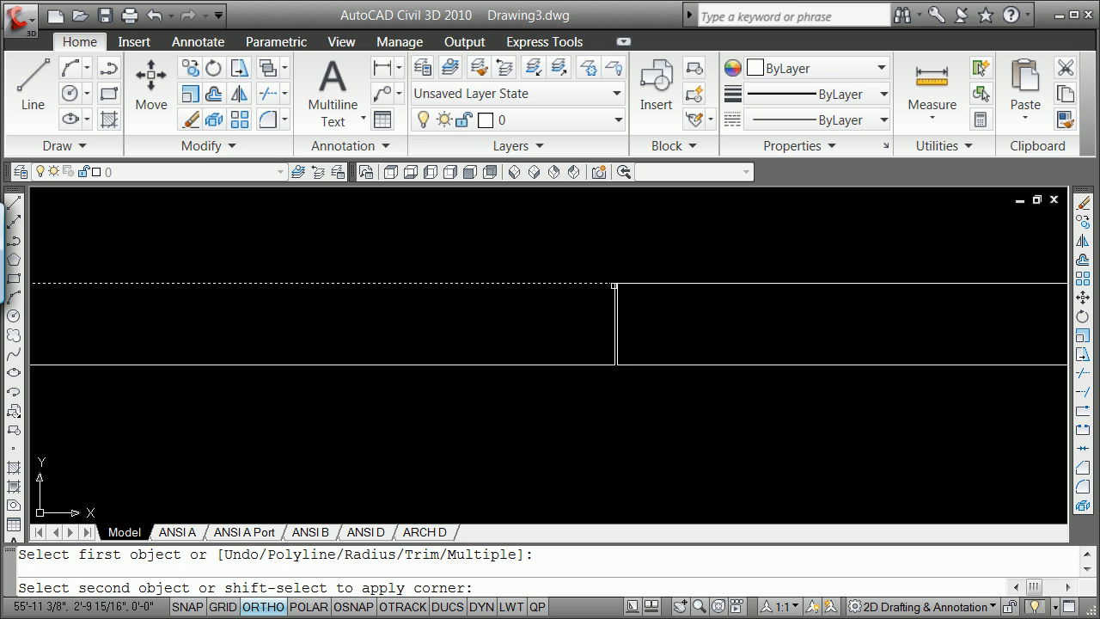
left_click(613, 287)
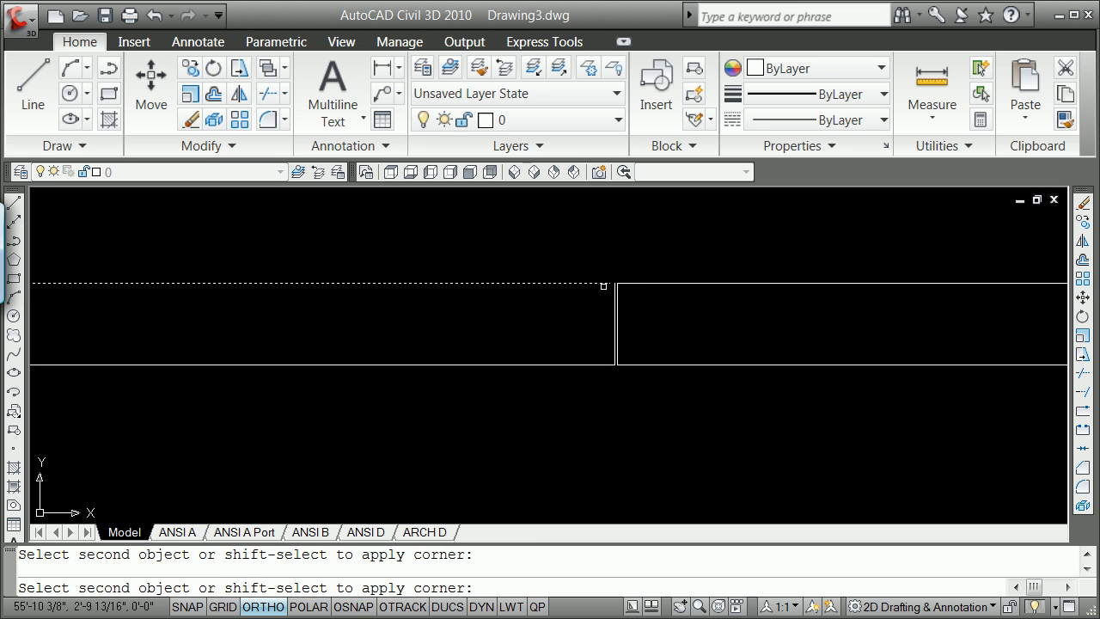
left_click(612, 285)
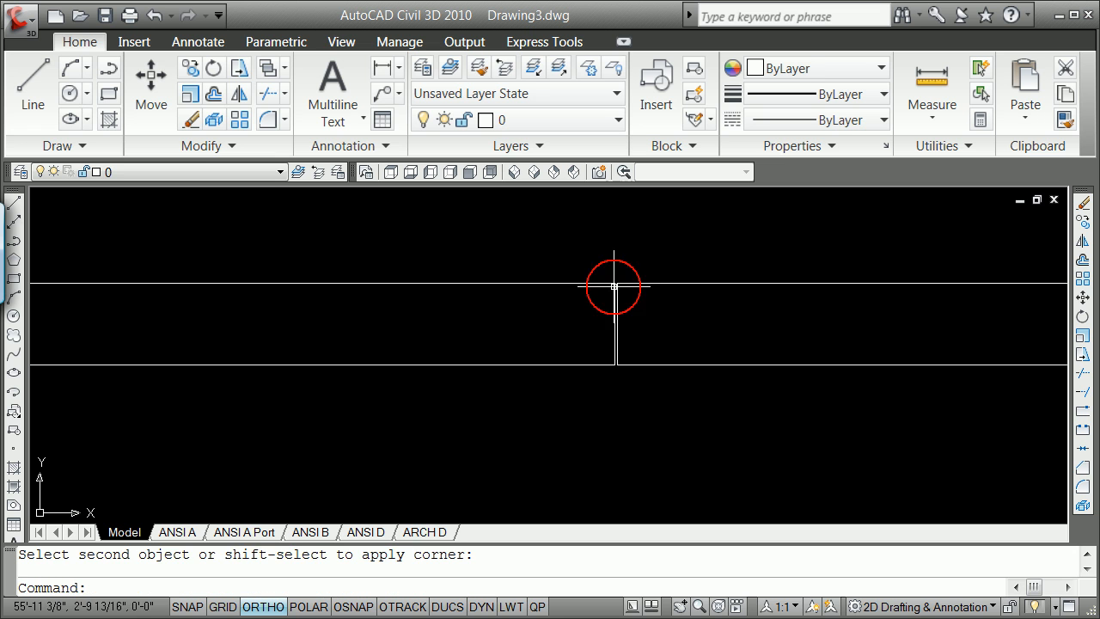
key("Return")
scroll(607, 285, "up", 4)
scroll(619, 298, "down", 5)
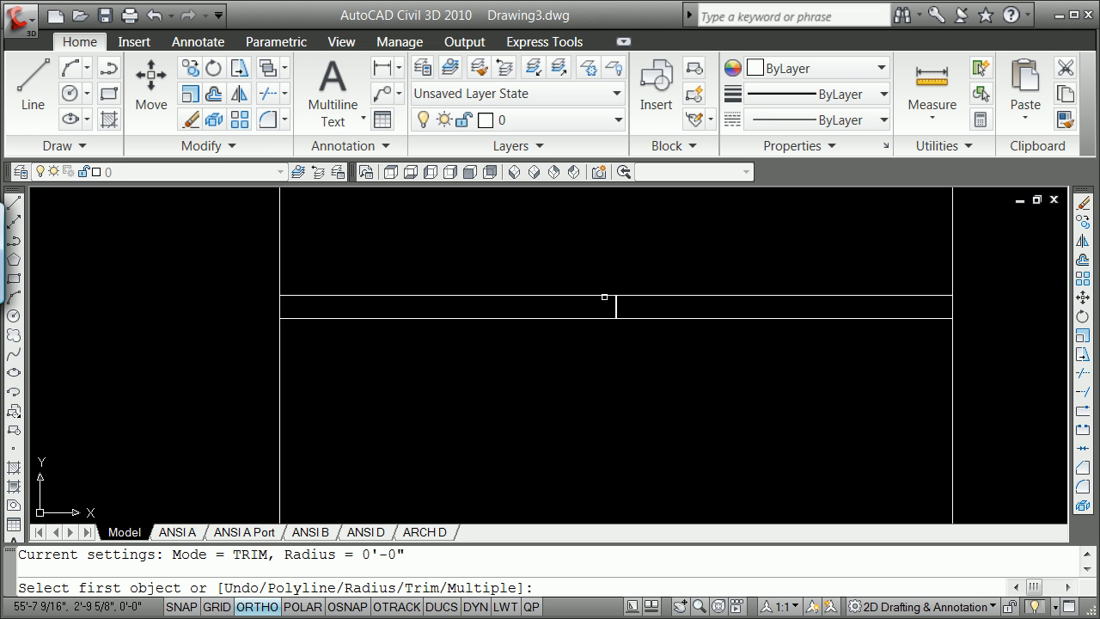
scroll(395, 297, "up", 8)
scroll(443, 318, "down", 3)
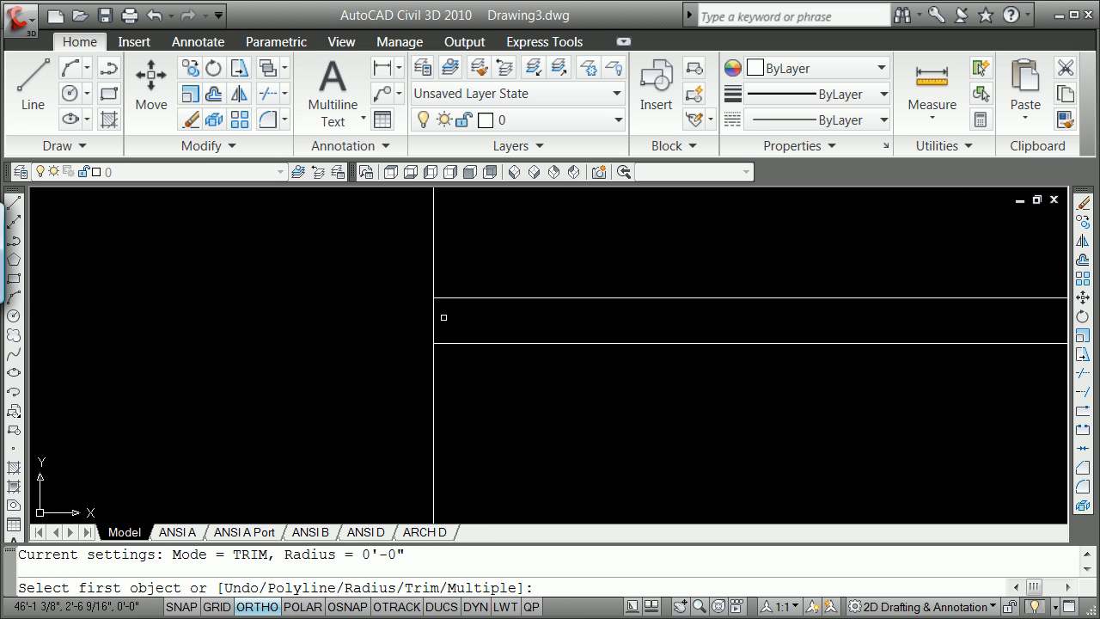
scroll(464, 312, "up", 3)
scroll(464, 312, "up", 2)
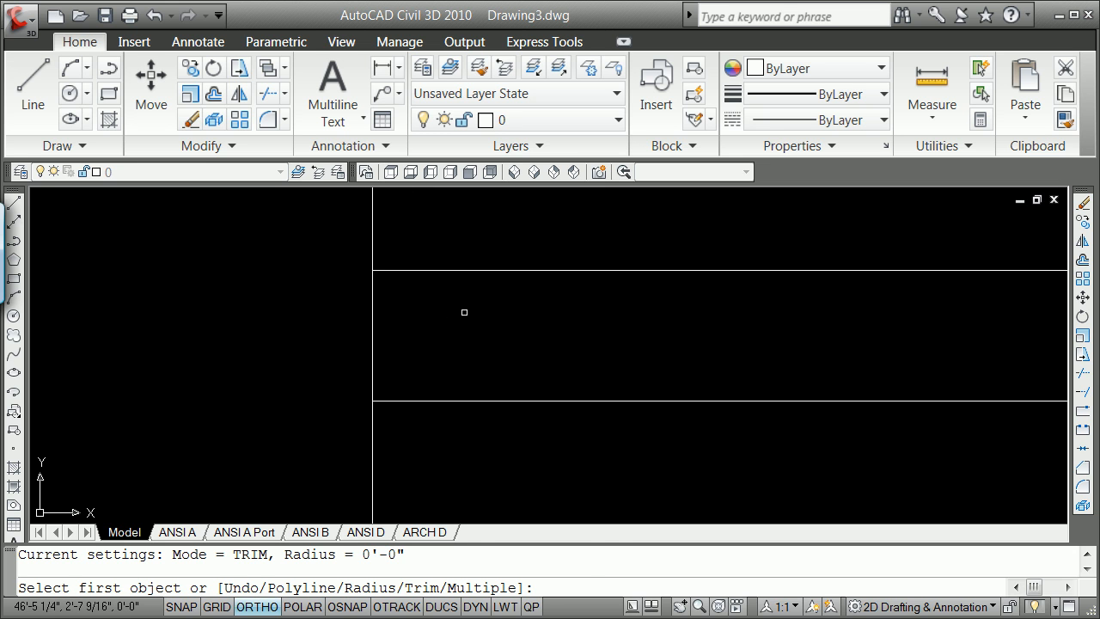
type("o")
key("Return")
key("Escape")
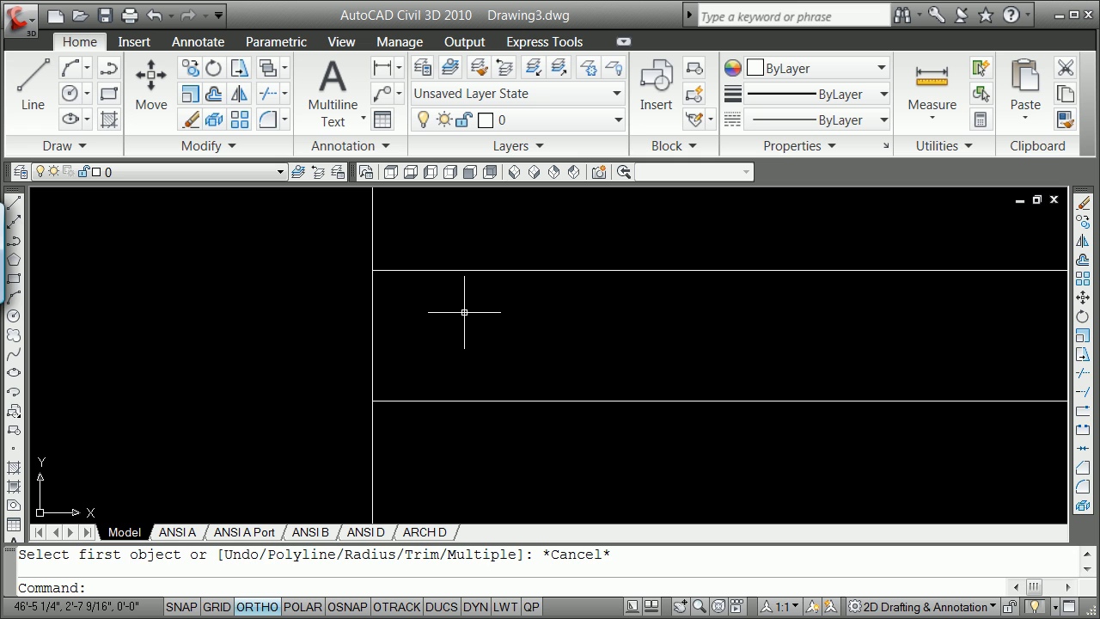
Explode the left and right large rectangles into separate lines.
type("x")
key("Return")
left_click(371, 347)
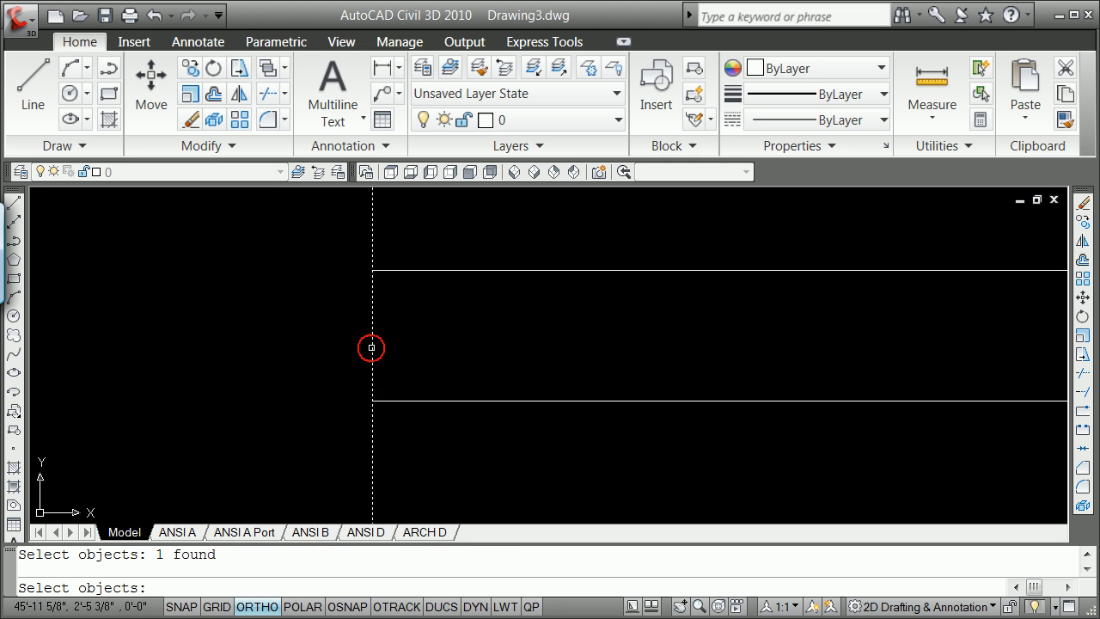
key("Return")
scroll(428, 386, "down", 5)
scroll(577, 380, "up", 3)
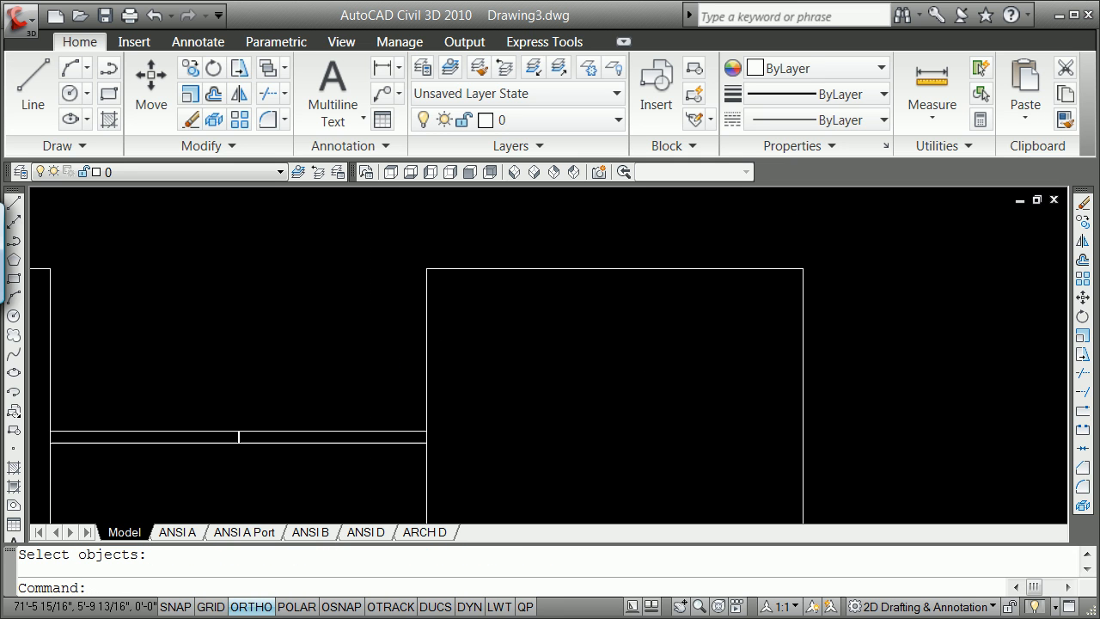
type("x")
key("Return")
left_click(426, 417)
key("Return")
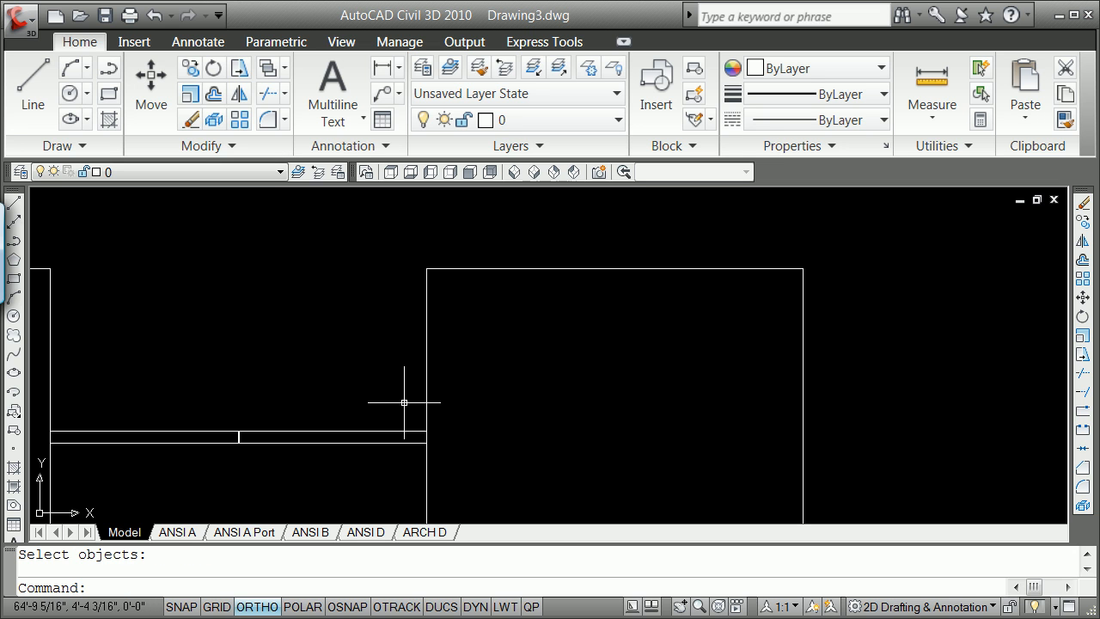
Offset the facing edges of the right and left rectangles 1/8" inward toward the connection between them.
type("o")
key("Return")
type("1")
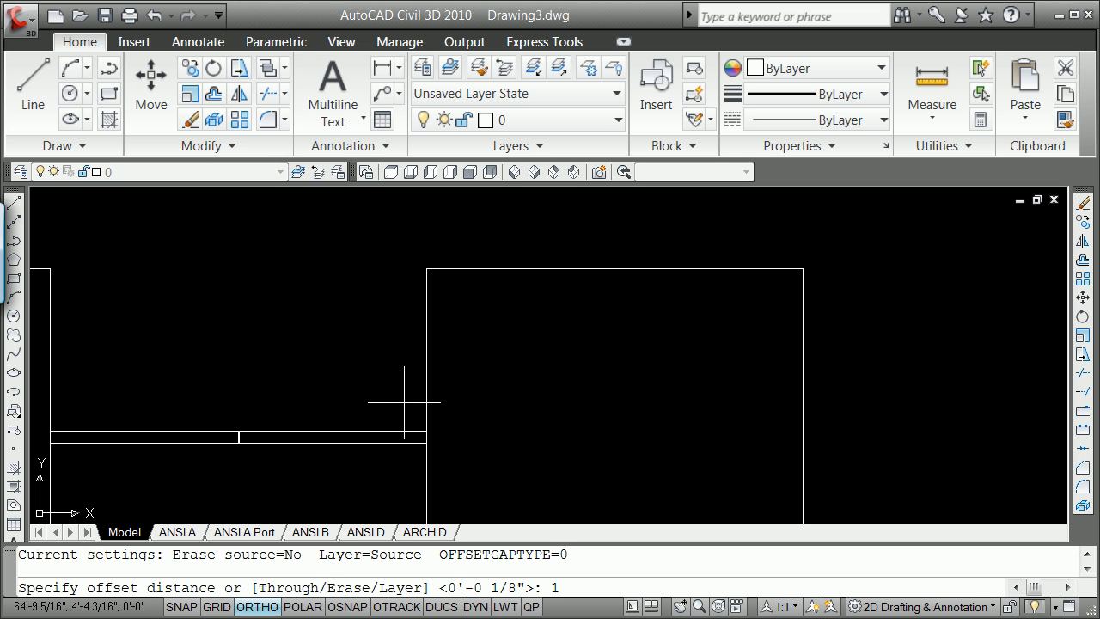
type("/8")
key("Return")
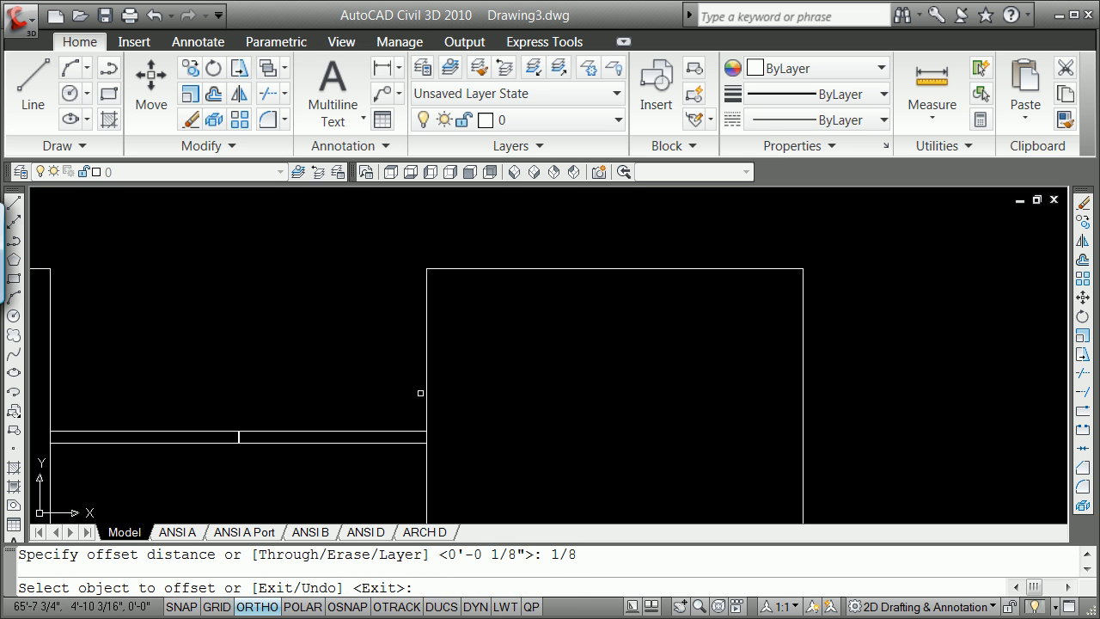
left_click(425, 392)
left_click(165, 476)
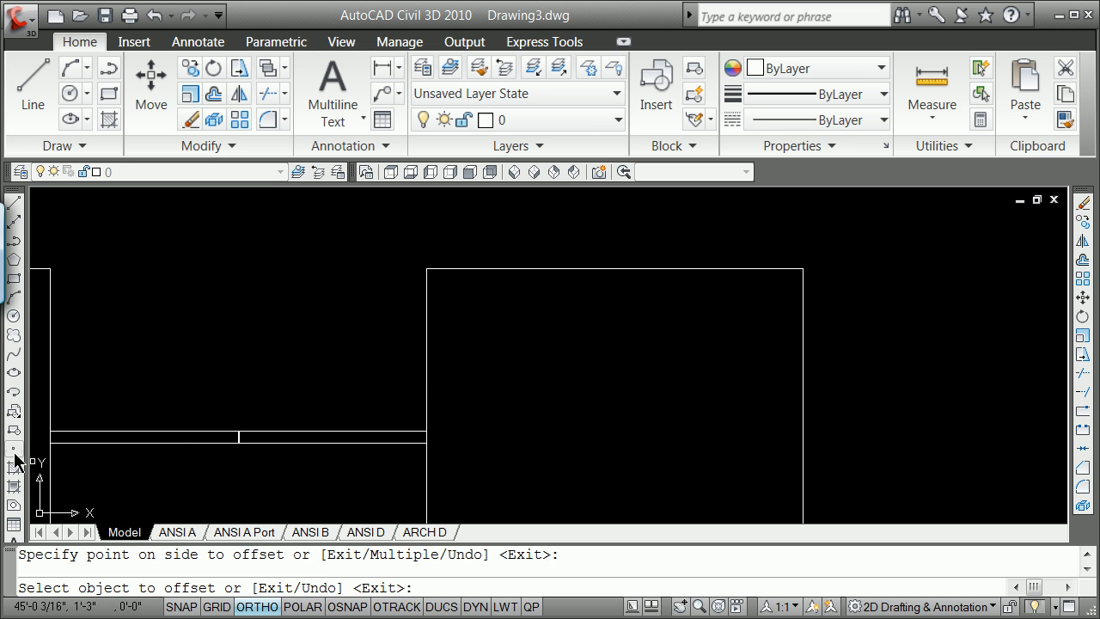
left_click(49, 414)
left_click(71, 412)
right_click(238, 444)
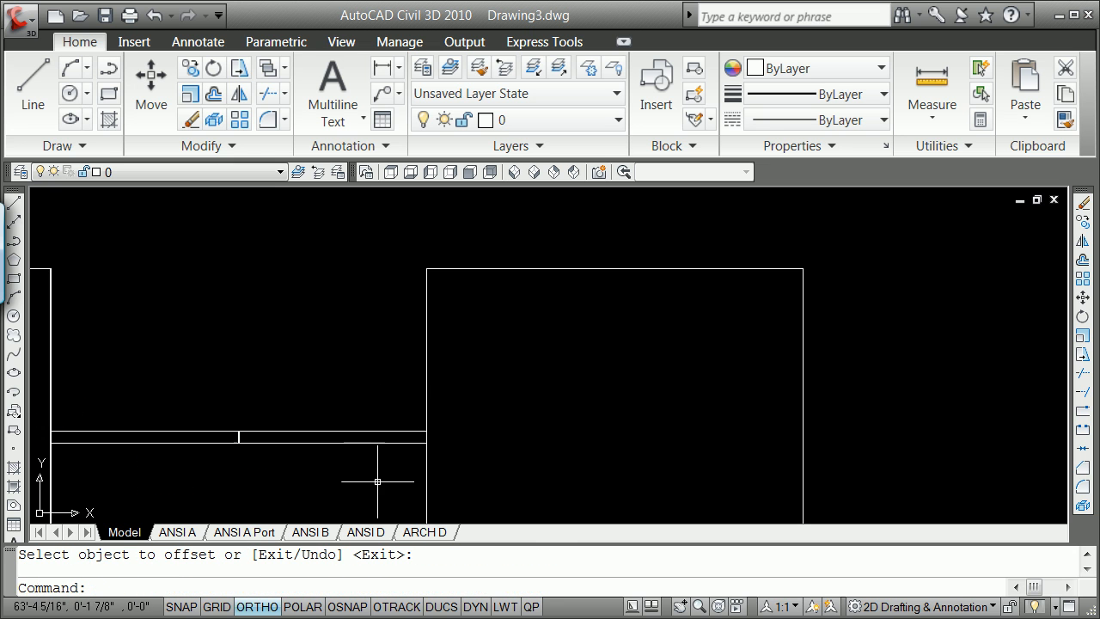
Fillet the right end of the upper connecting line with the offset line beside the right rectangle.
scroll(441, 455, "up", 8)
scroll(288, 381, "up", 6)
scroll(295, 374, "down", 8)
scroll(258, 305, "up", 2)
scroll(257, 305, "up", 2)
type("f")
key("Return")
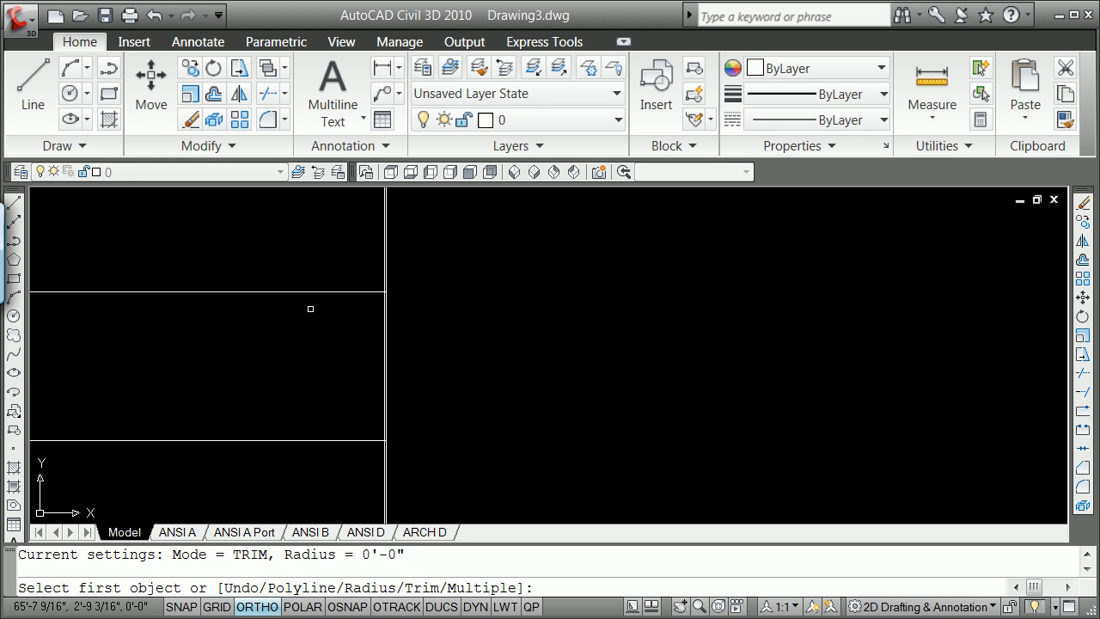
scroll(331, 304, "up", 4)
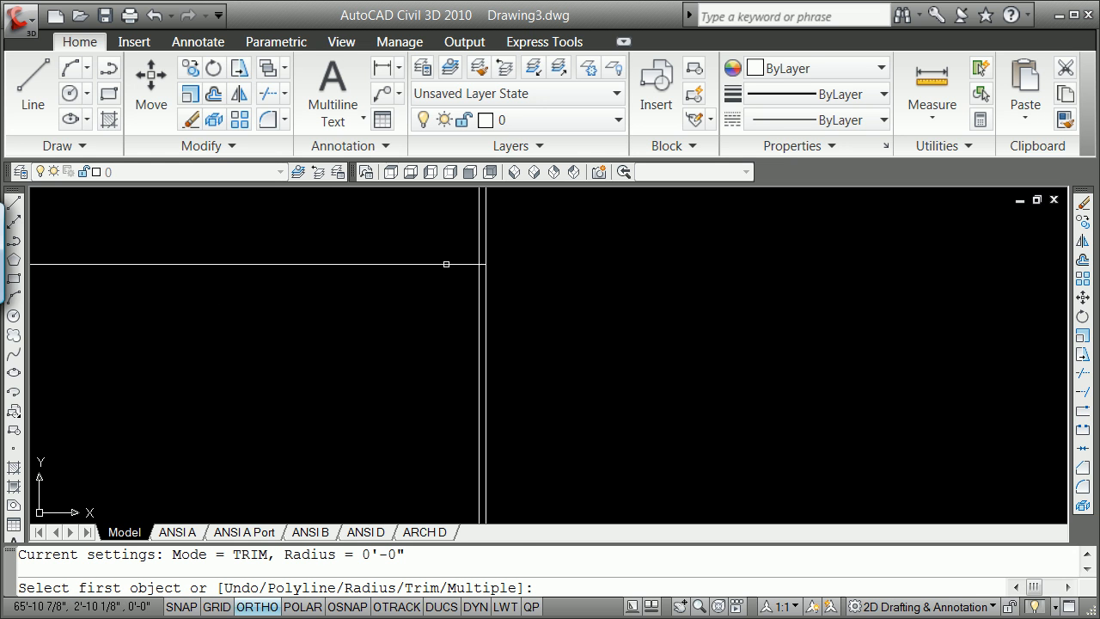
left_click(447, 264)
left_click(477, 269)
Fillet the right end of the lower connecting line with the offset line beside the right rectangle.
key("Return")
scroll(443, 344, "down", 4)
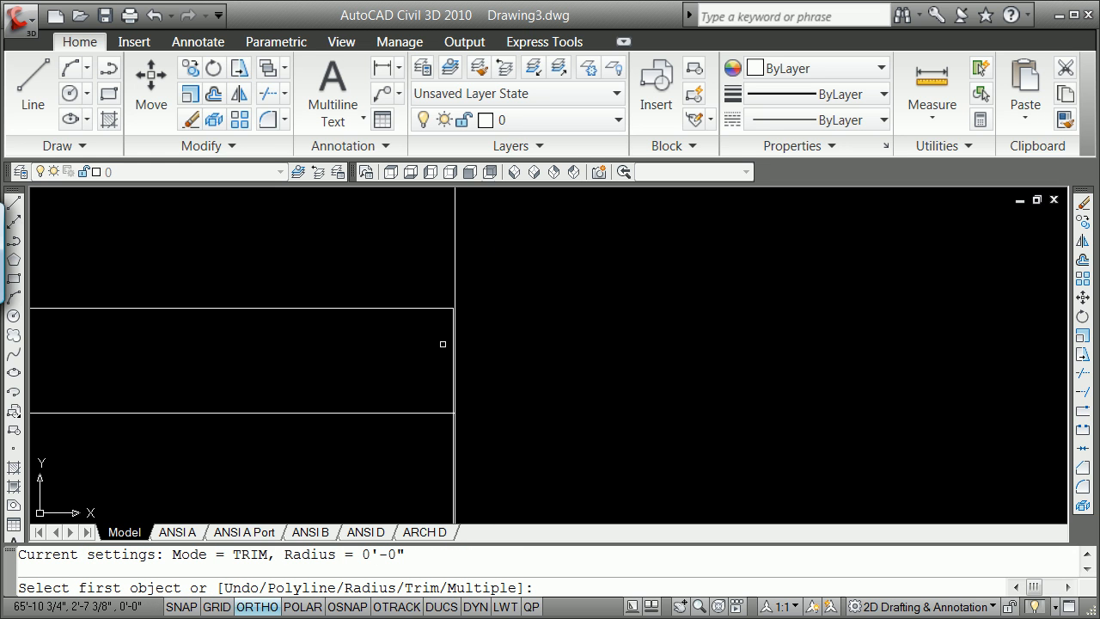
scroll(436, 496, "up", 6)
scroll(459, 423, "down", 5)
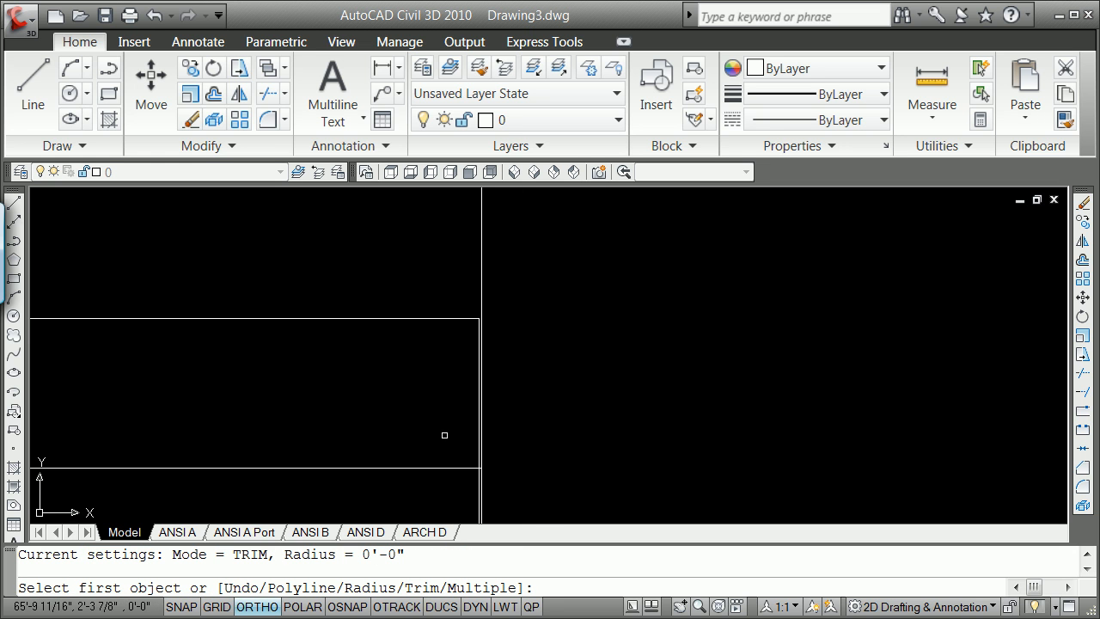
left_click(463, 468)
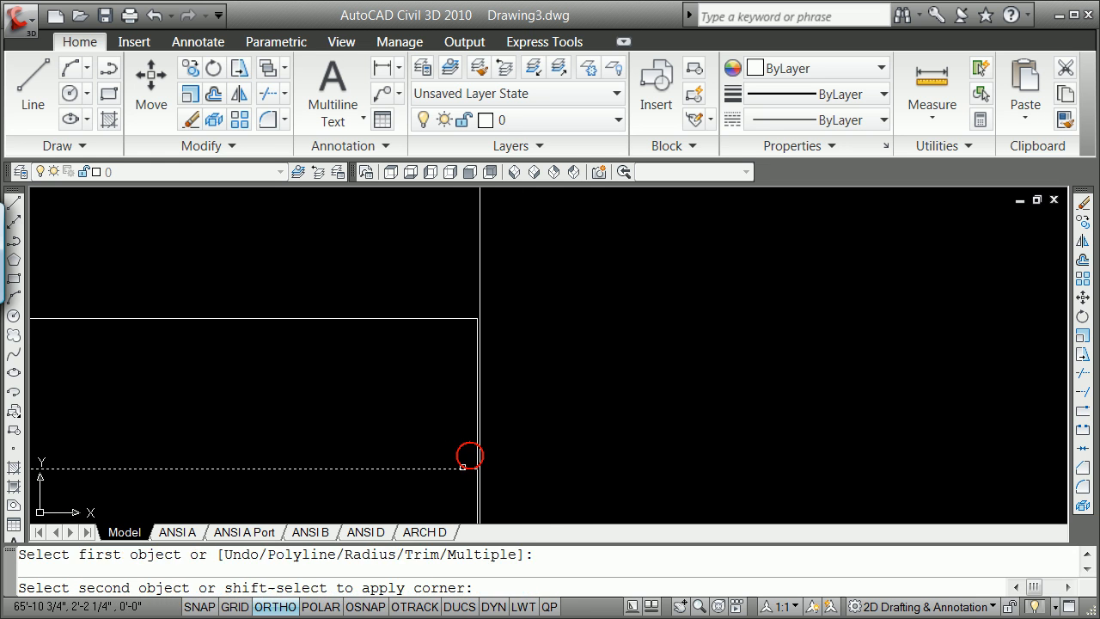
left_click(475, 448)
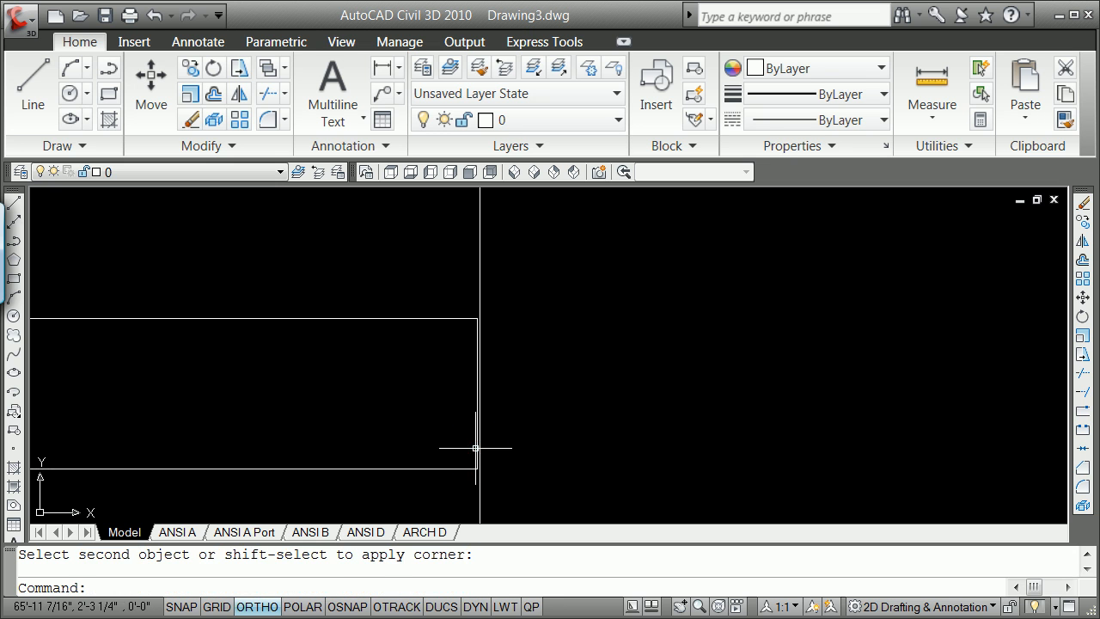
key("Return")
key("Escape")
Turn Ortho off and fillet the left end of the upper connecting line with the offset line beside the left rectangle.
scroll(257, 464, "down", 2)
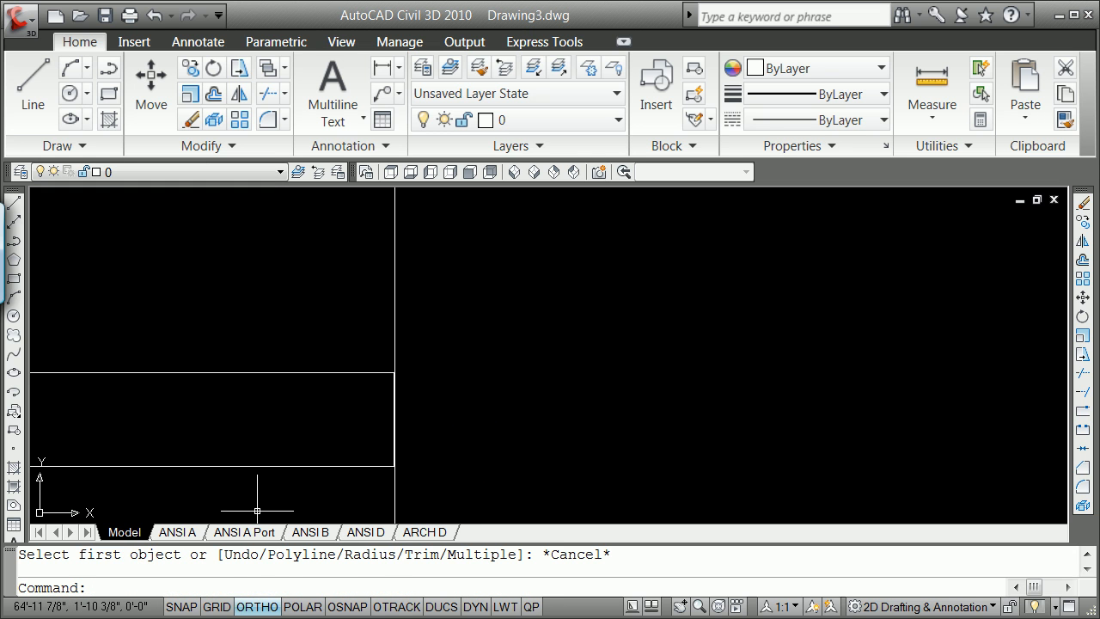
left_click(260, 614)
scroll(217, 447, "down", 2)
scroll(218, 447, "up", 1)
scroll(218, 446, "down", 5)
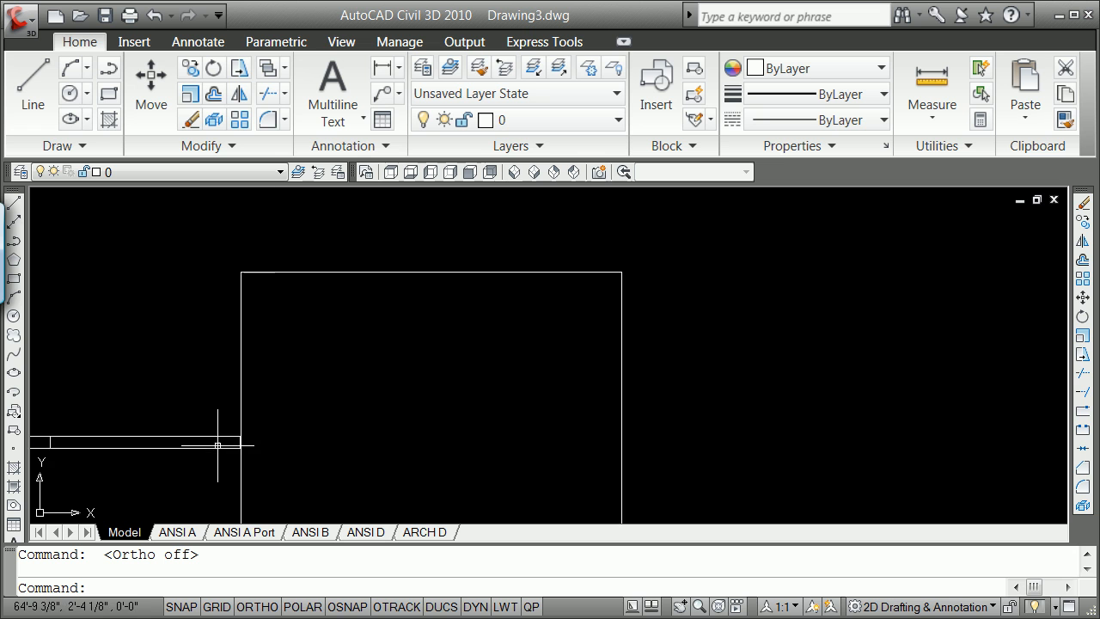
scroll(77, 438, "up", 10)
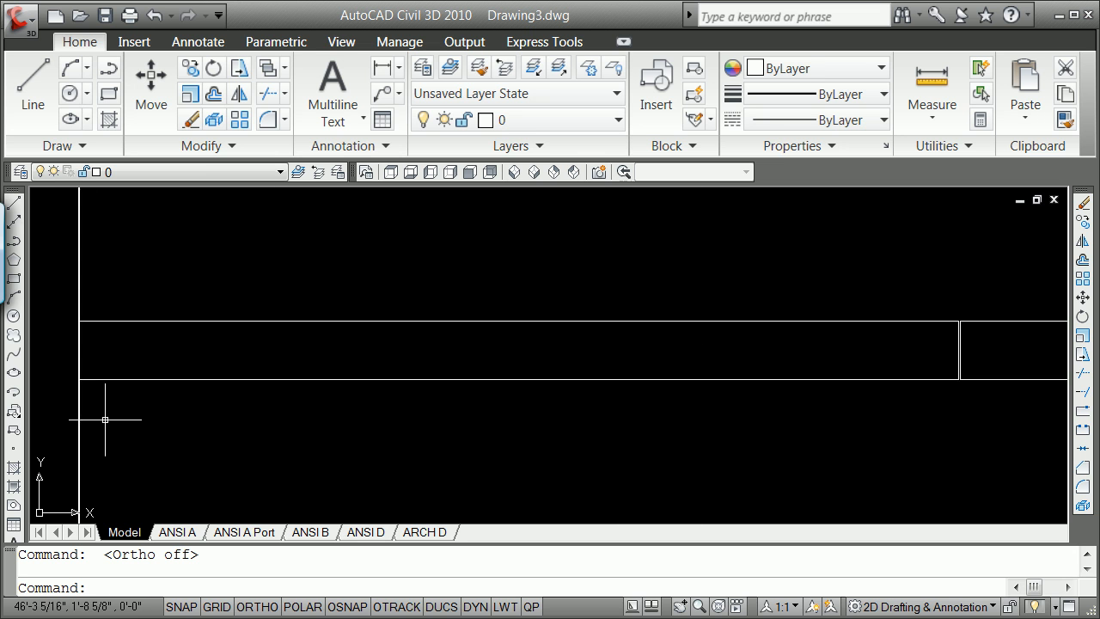
scroll(58, 347, "up", 2)
scroll(69, 289, "up", 2)
type("f")
key("Return")
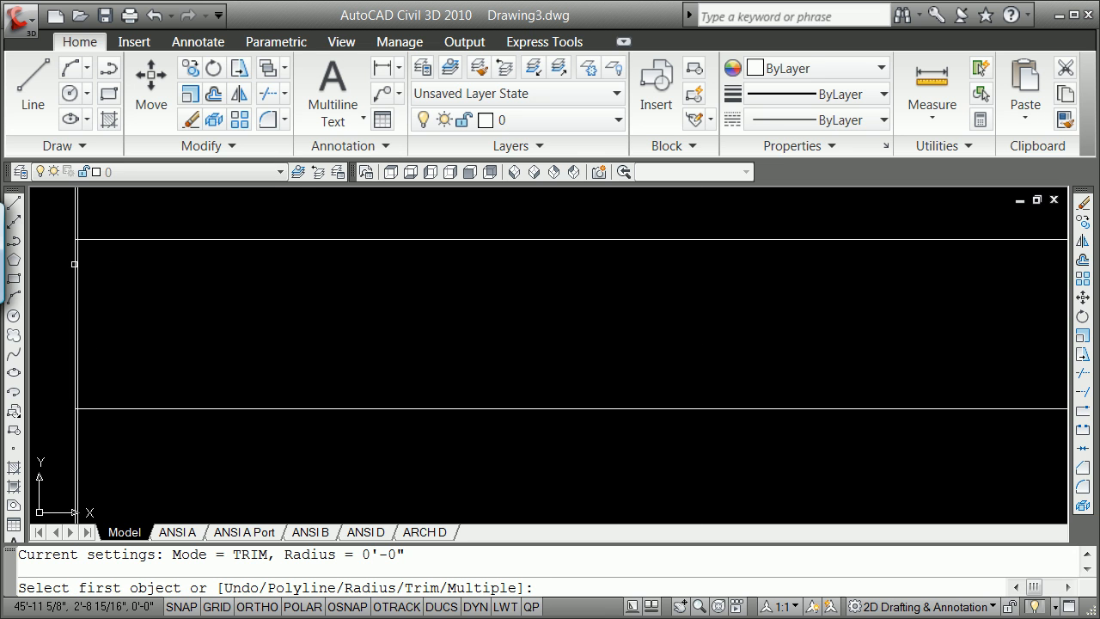
left_click(79, 252)
left_click(92, 241)
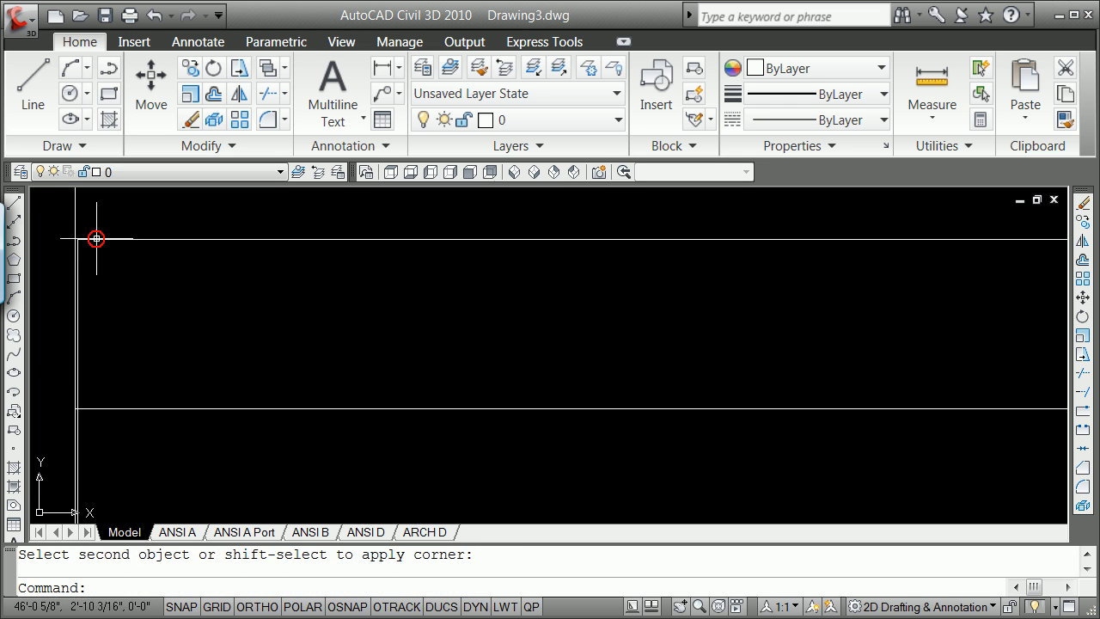
Fillet the left end of the lower connecting line with the offset line beside the left rectangle.
key("Return")
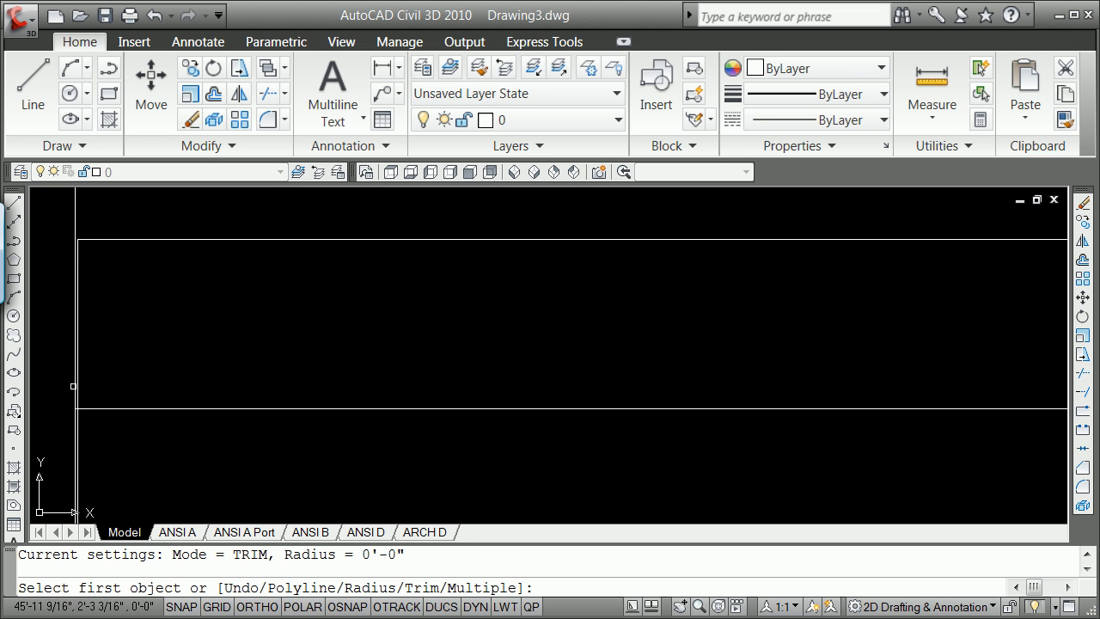
left_click(76, 383)
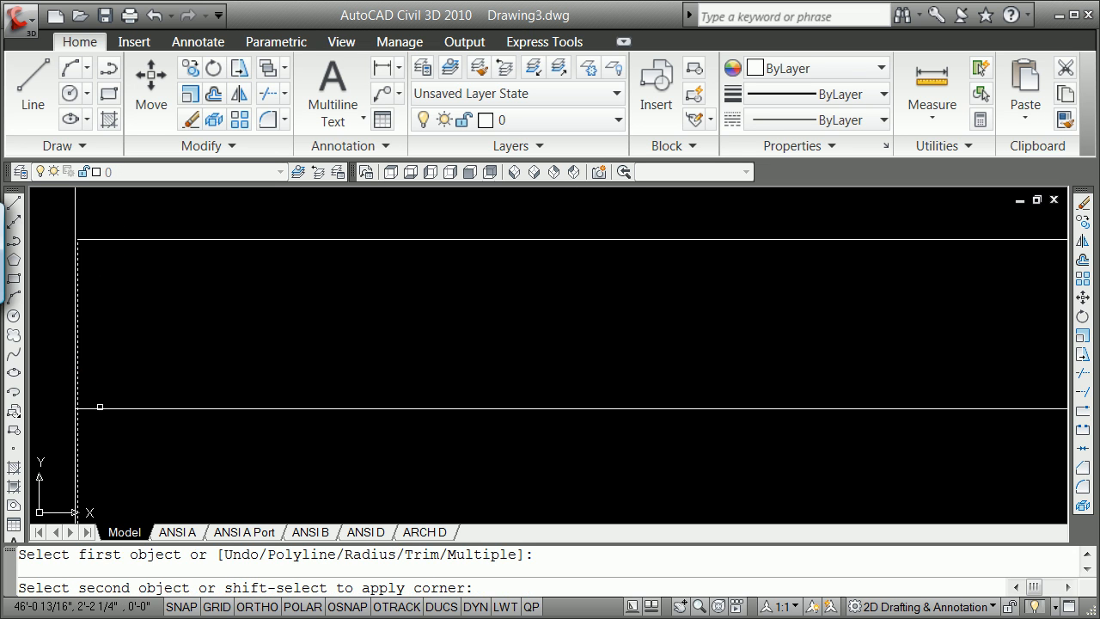
left_click(100, 409)
key("Return")
scroll(447, 366, "down", 12)
scroll(718, 373, "up", 9)
scroll(575, 316, "down", 7)
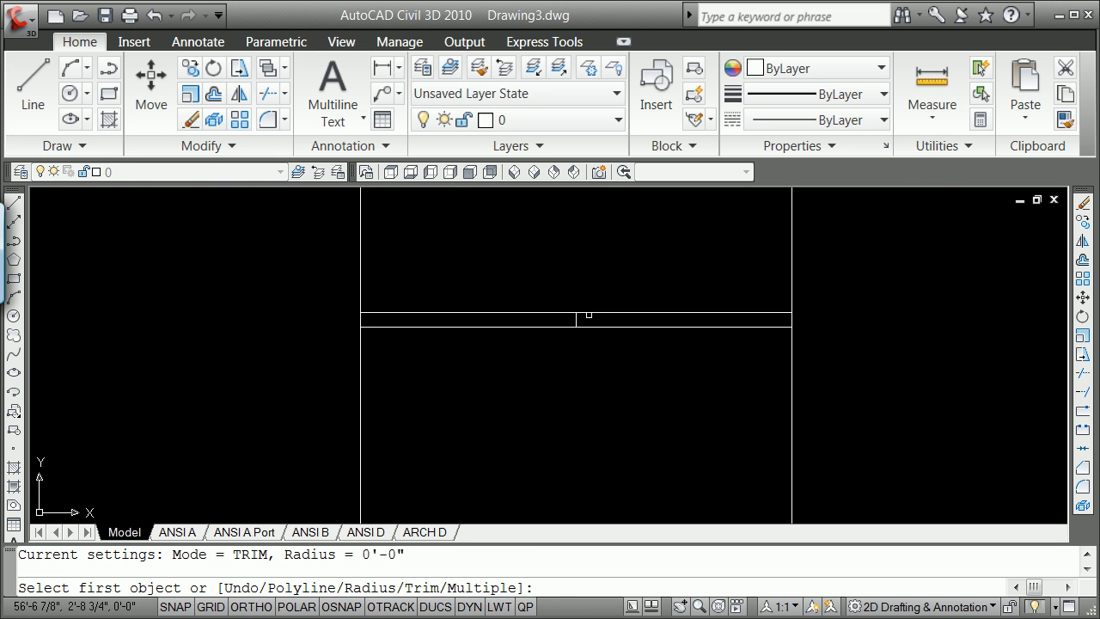
scroll(613, 315, "up", 4)
scroll(525, 355, "up", 2)
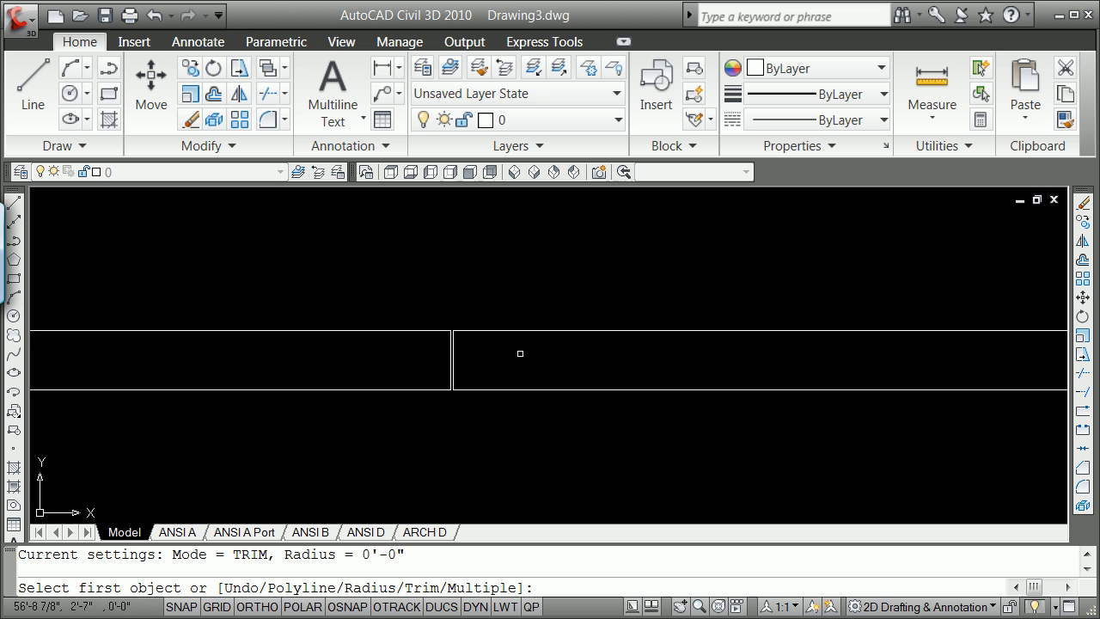
scroll(519, 353, "up", 2)
key("Return")
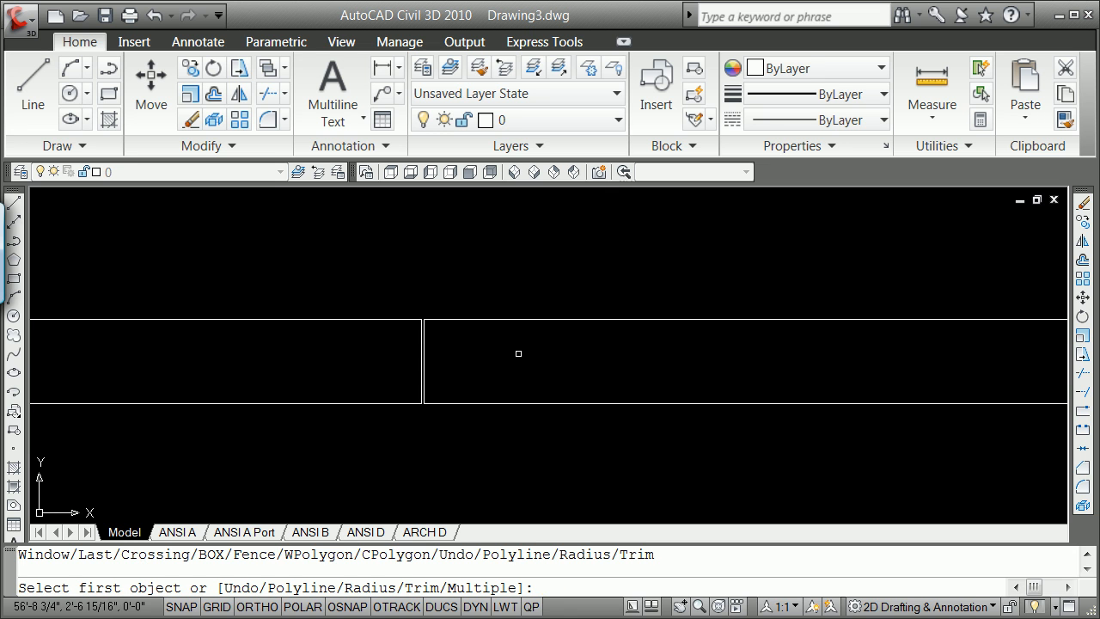
left_click(552, 320)
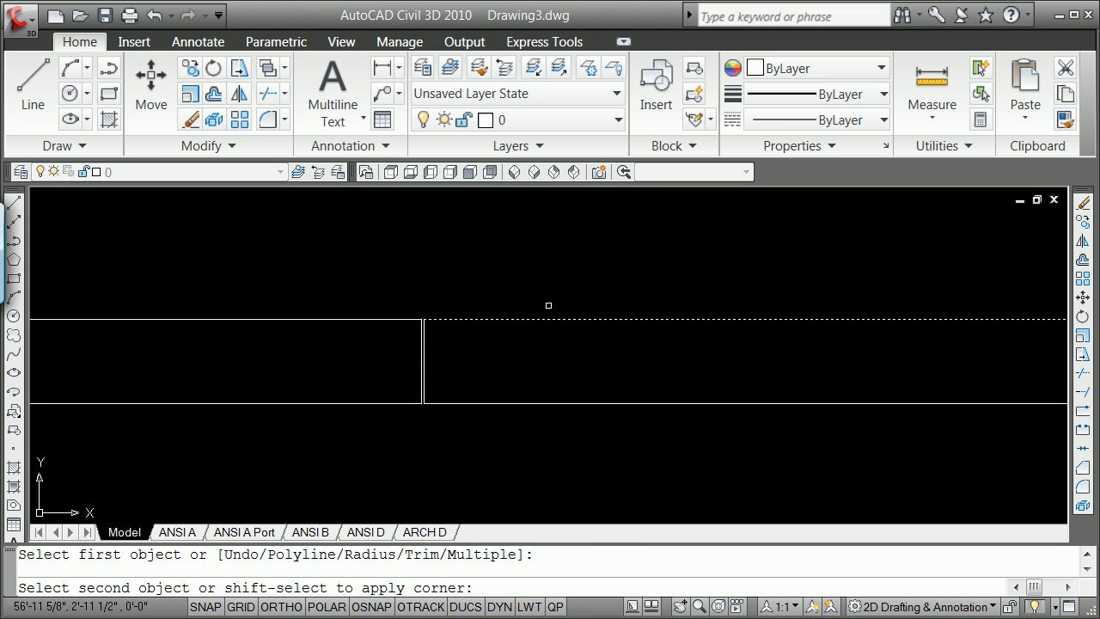
key("Escape")
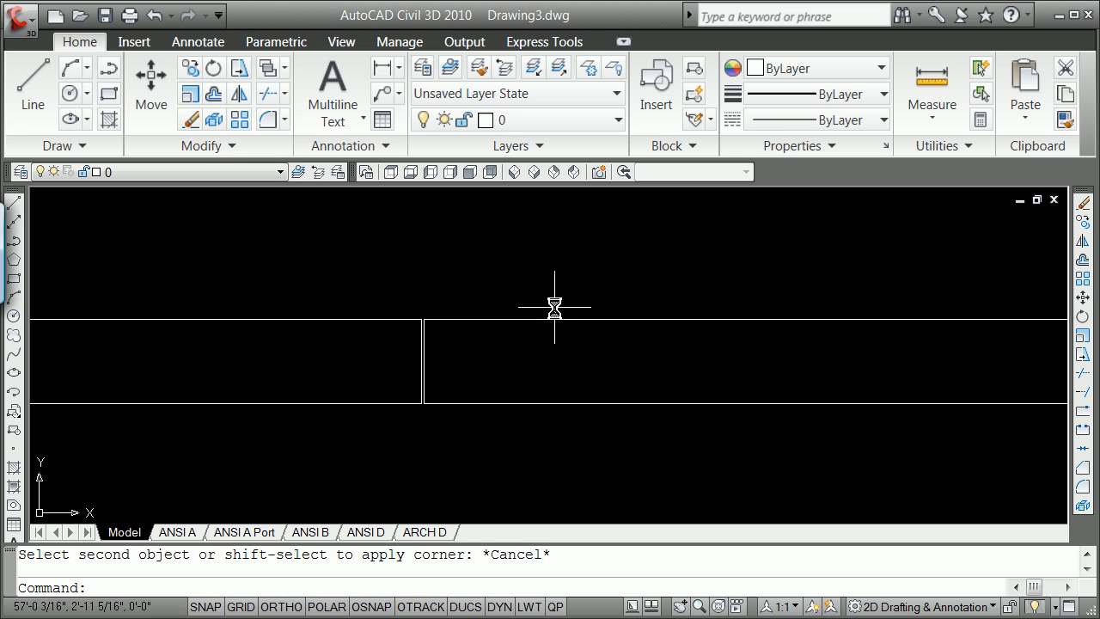
Convert the upper line of the connection's right half to a polyline and join that half's other edges to it with PEDIT.
type("pe")
key("Return")
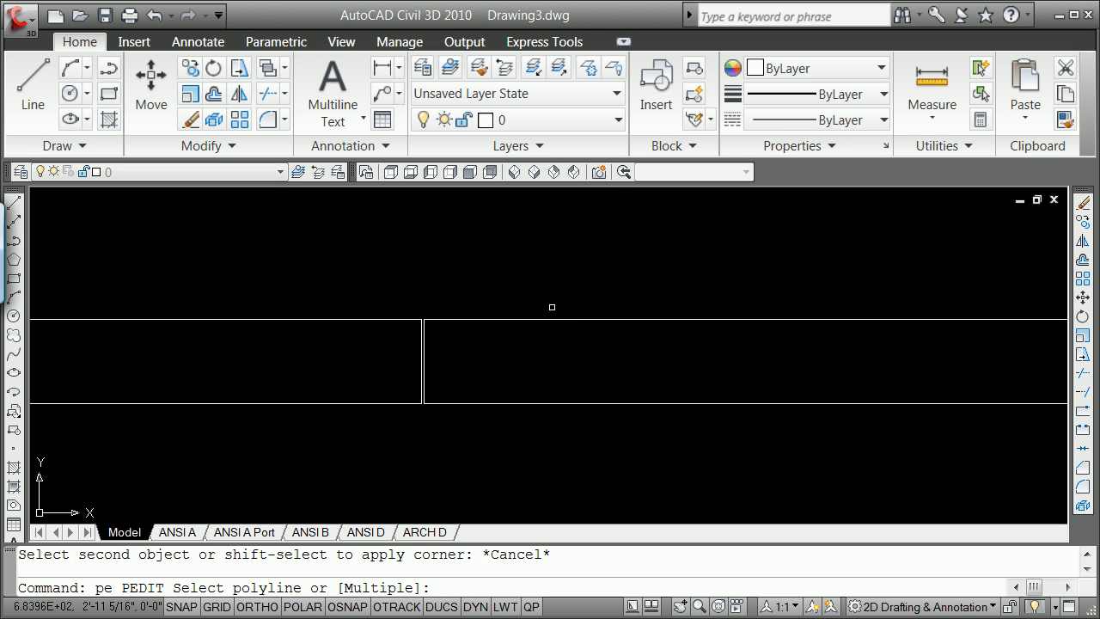
left_click(551, 321)
key("Return")
type("j")
key("Return")
scroll(559, 286, "down", 5)
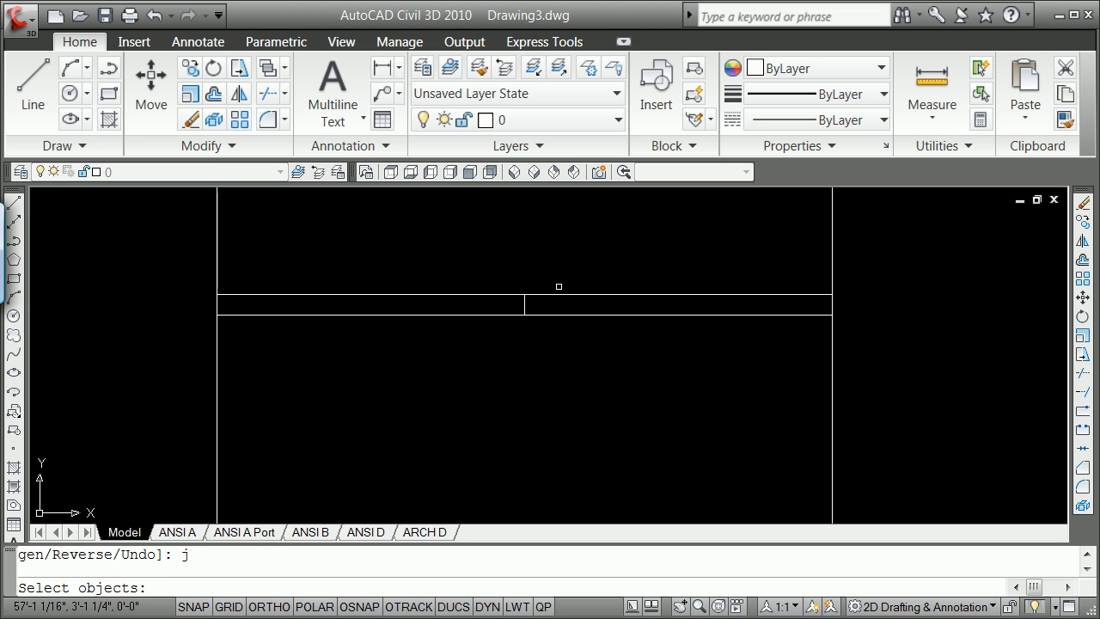
type("c")
key("Return")
left_click(516, 270)
left_click(889, 391)
key("Return")
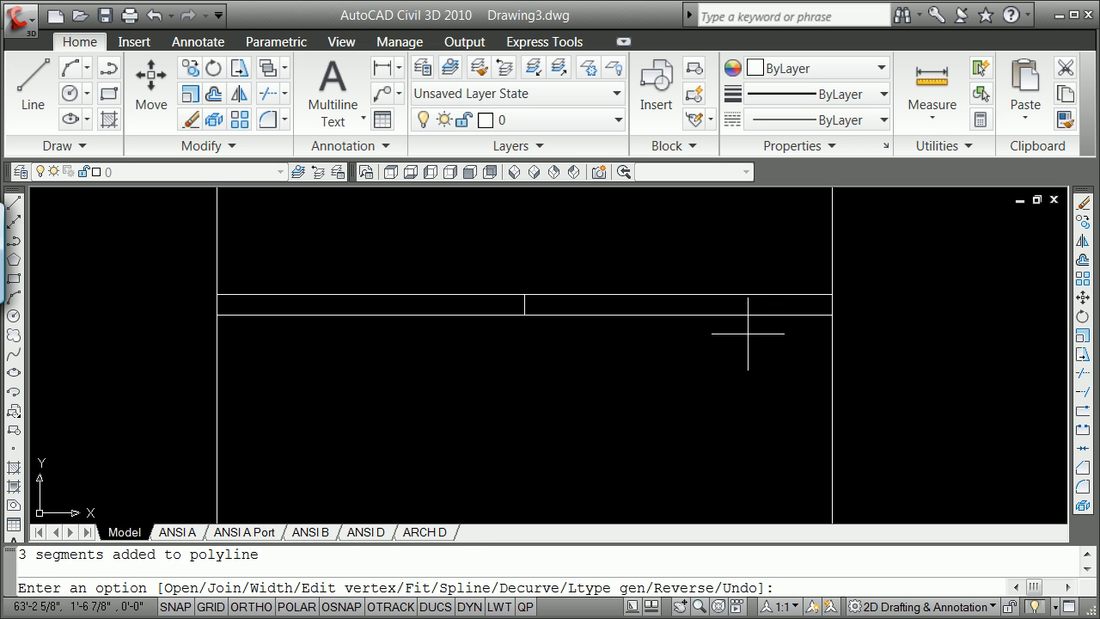
key("Return")
key("Escape")
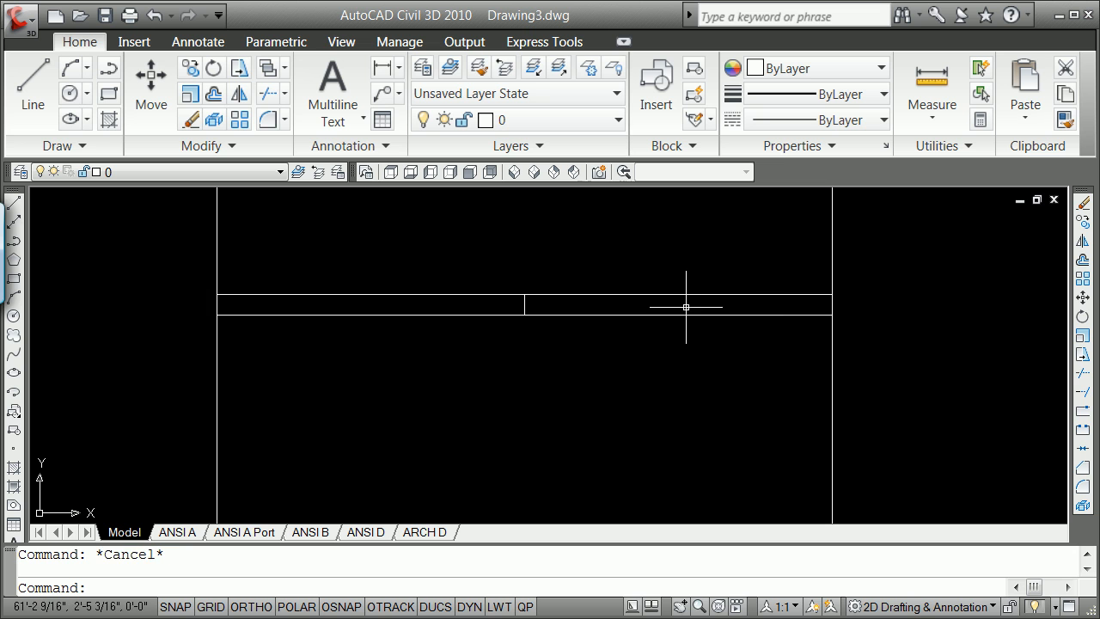
left_click(683, 295)
key("Escape")
Join the edges of the connection's left half into one polyline with PEDIT, using a crossing selection.
scroll(463, 289, "up", 5)
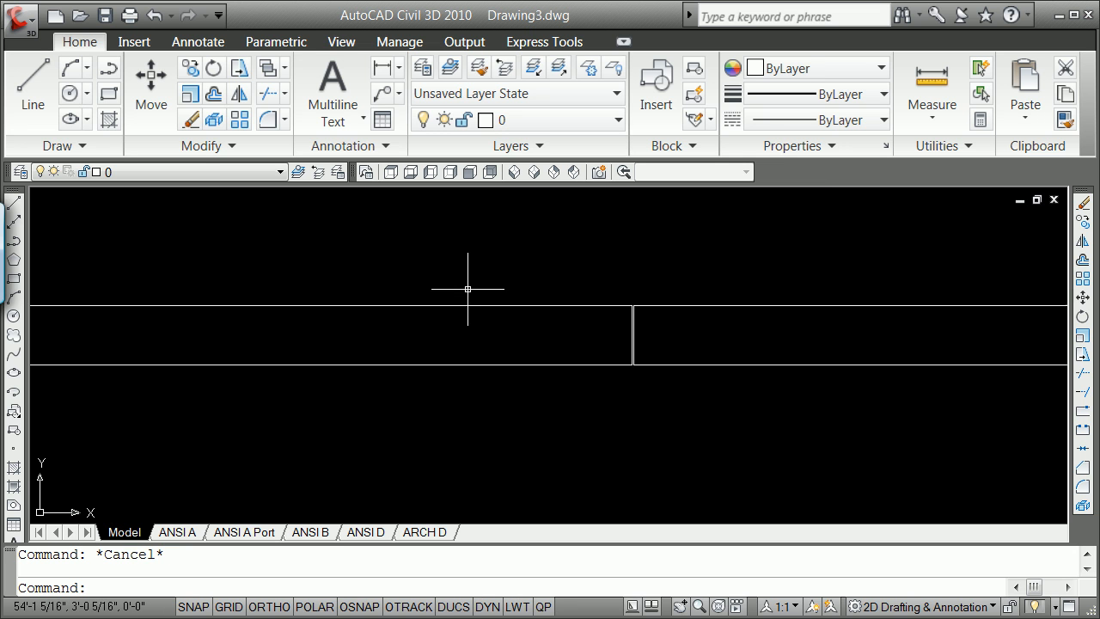
type("pe")
key("Return")
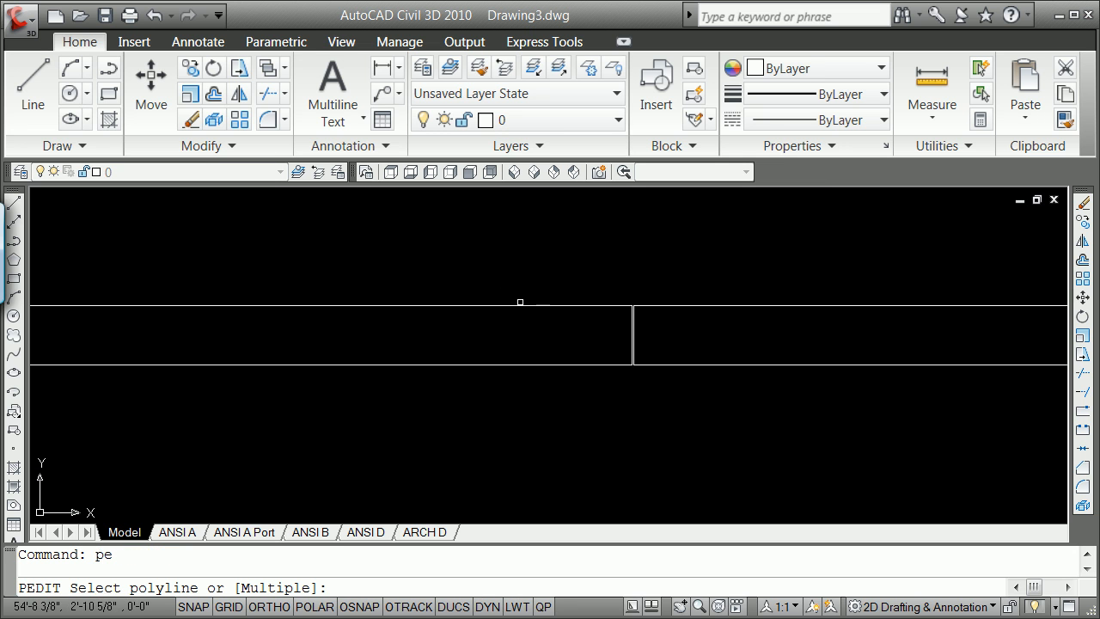
left_click(523, 305)
key("Return")
type("j")
key("Return")
type("c")
key("Return")
scroll(526, 265, "down", 3)
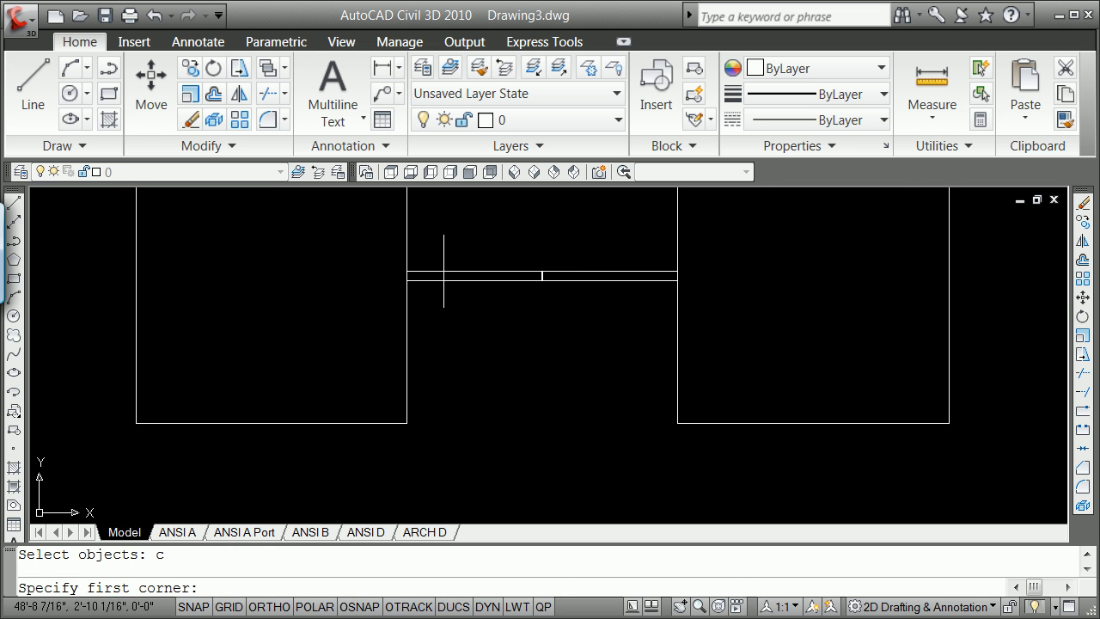
left_click(386, 312)
left_click(560, 233)
key("Return")
left_click(550, 273)
key("Escape")
scroll(558, 263, "up", 3)
scroll(532, 275, "up", 4)
scroll(512, 288, "down", 4)
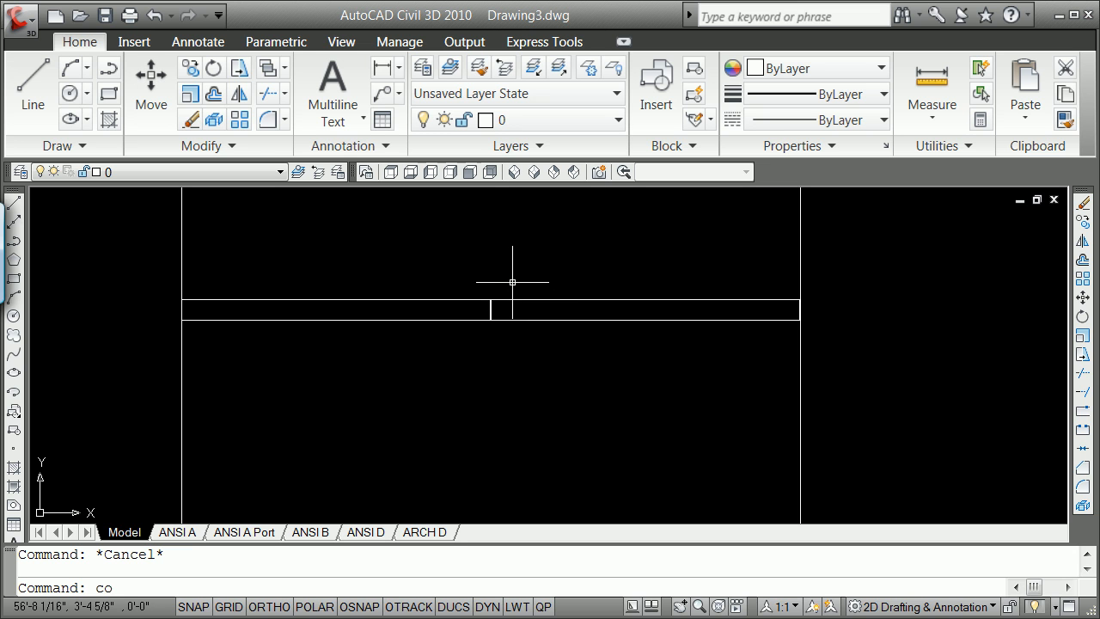
key("Return")
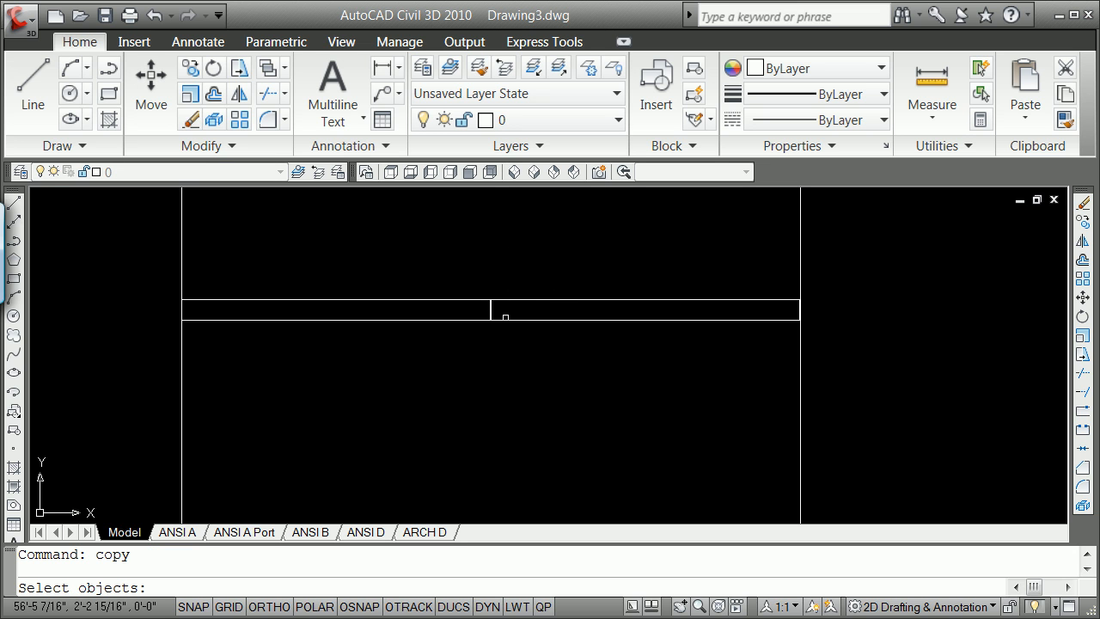
left_click(505, 321)
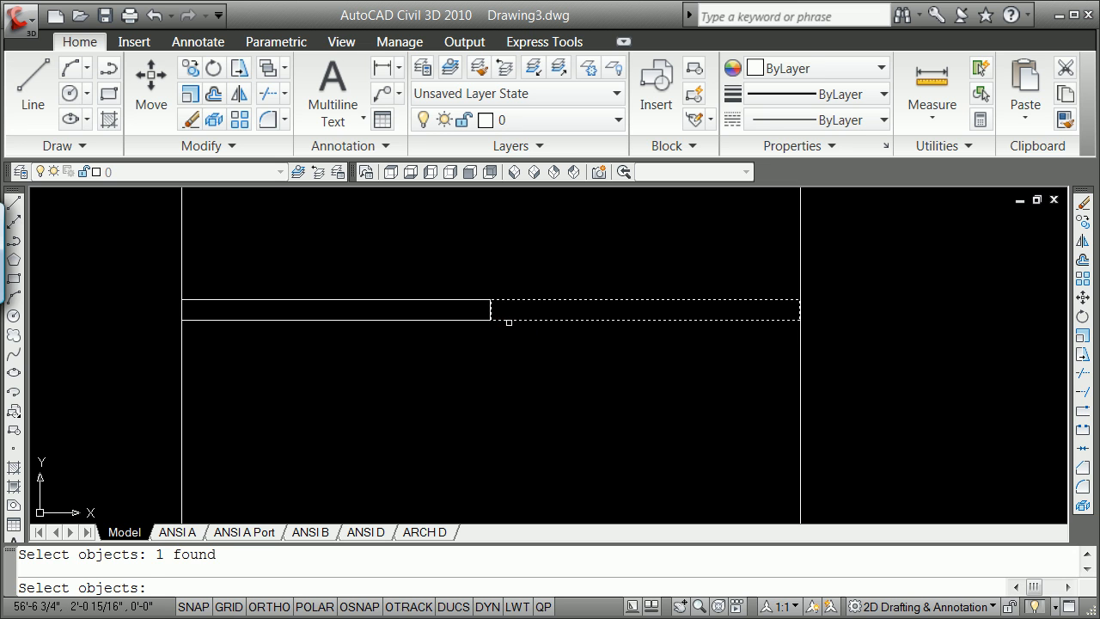
key("Escape")
Grip-move the right connecting piece straight up from its lower-left corner by @8-1/8<90.
scroll(496, 310, "up", 5)
scroll(470, 332, "down", 2)
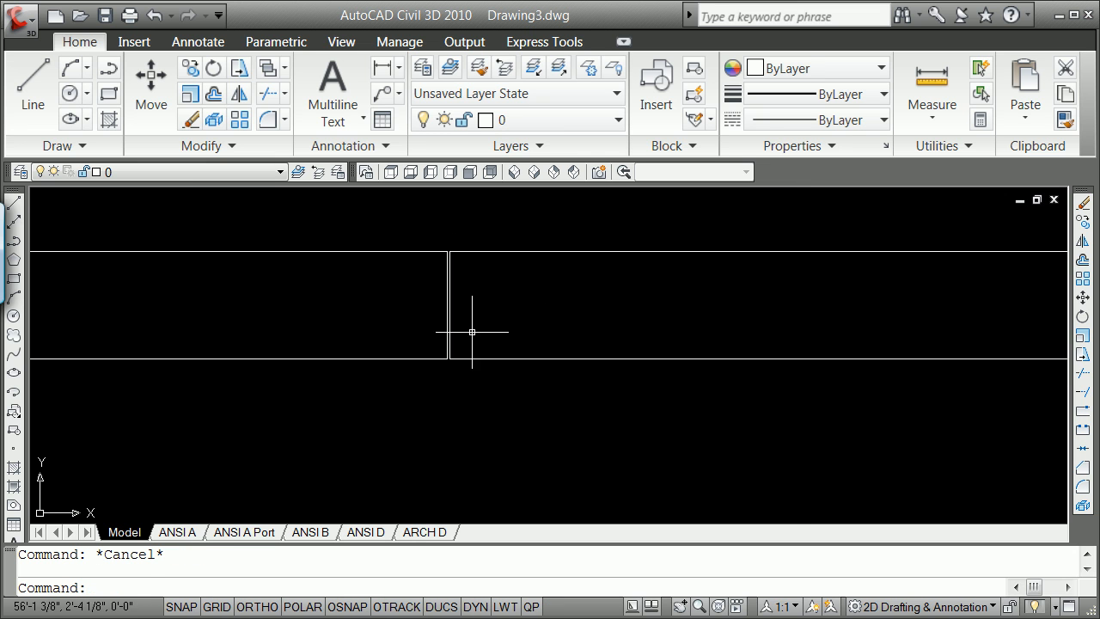
left_click(459, 358)
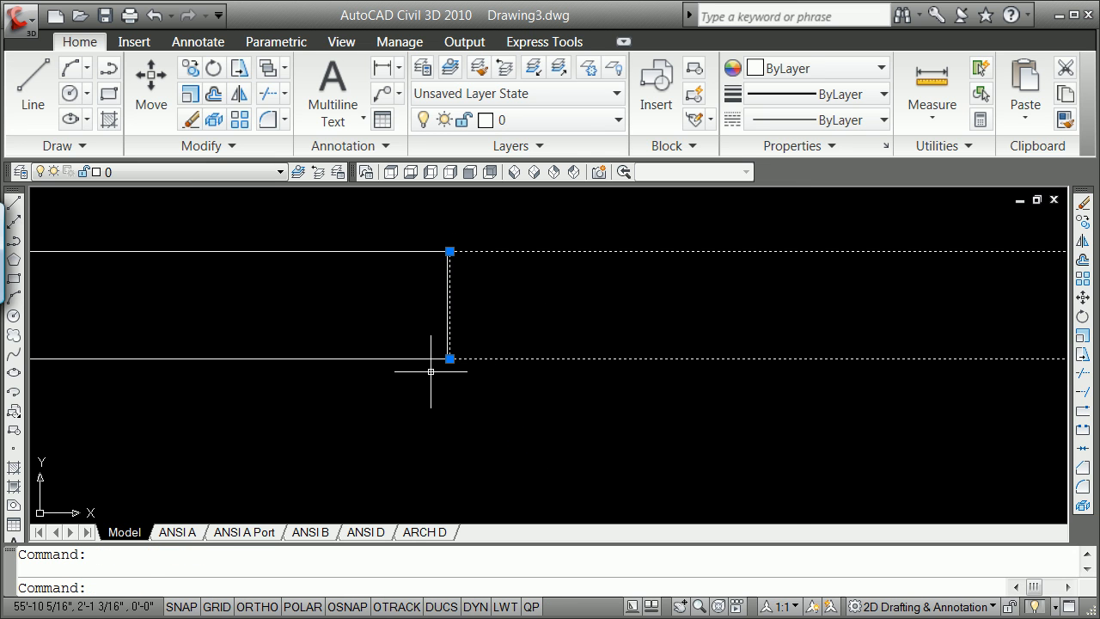
left_click(449, 359)
key("space")
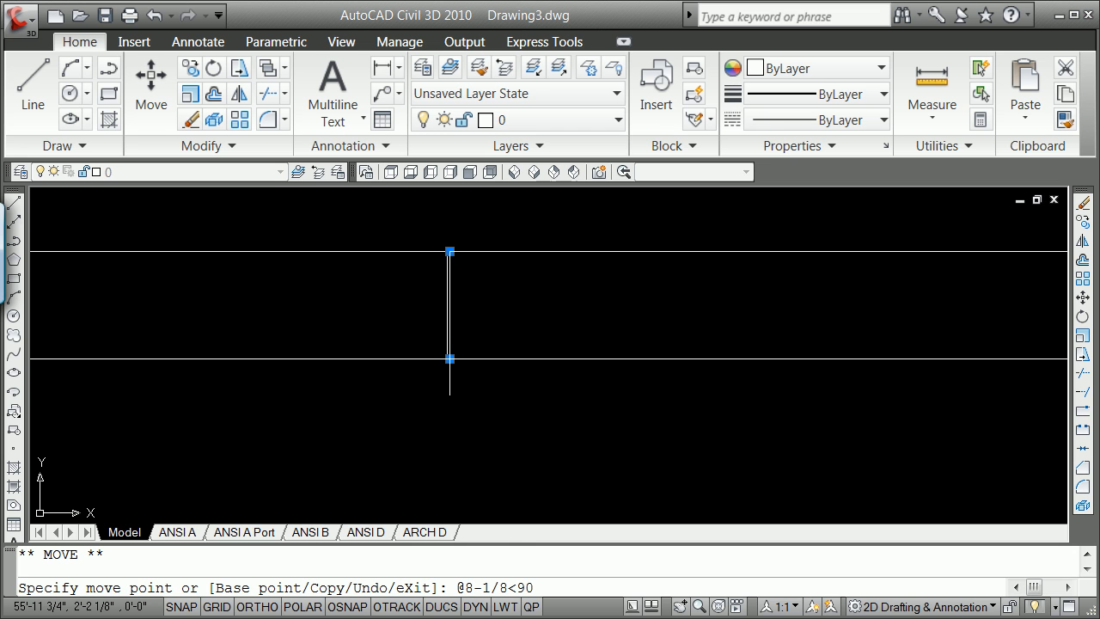
key("Return")
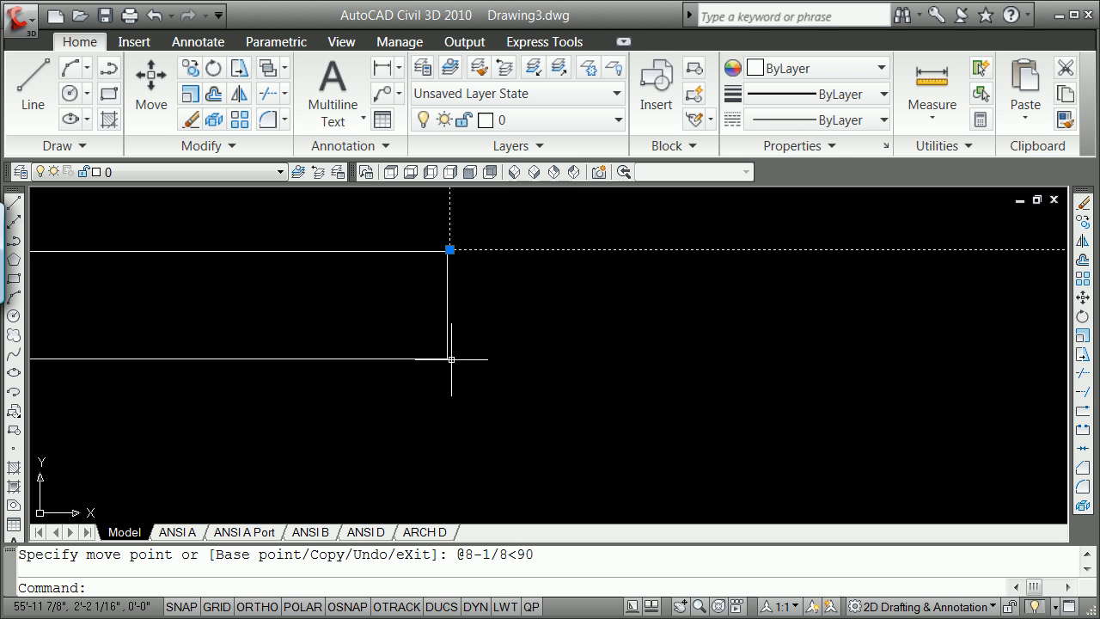
Grip-copy the raised right piece straight down from its lower-left corner by @8-1/8<270.
left_click(449, 249)
key("space")
type("c")
key("Return")
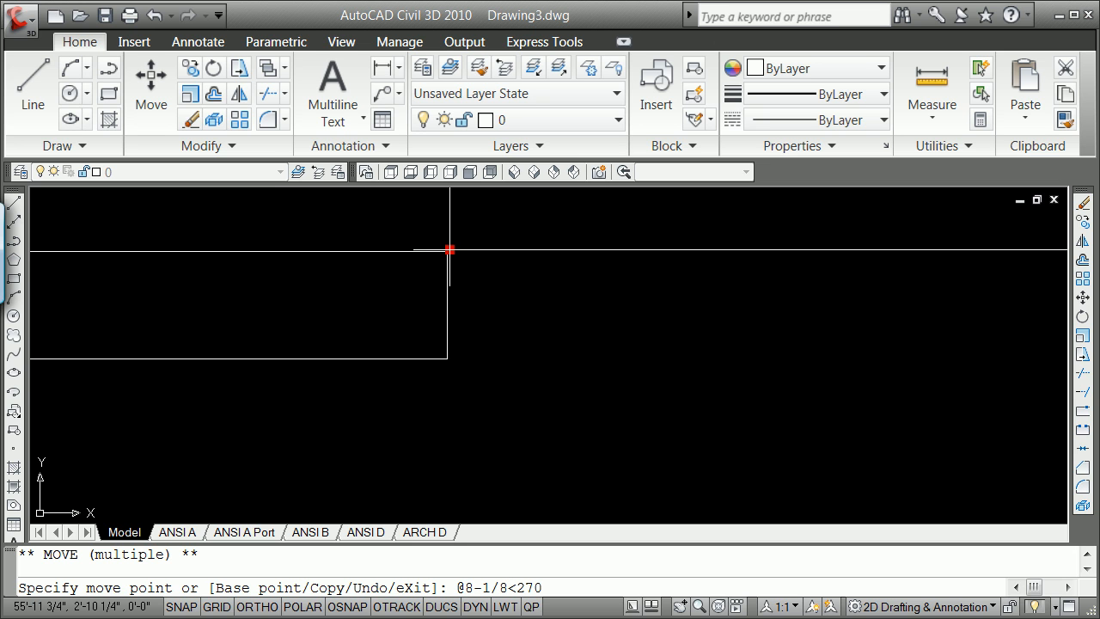
key("Return")
key("Return")
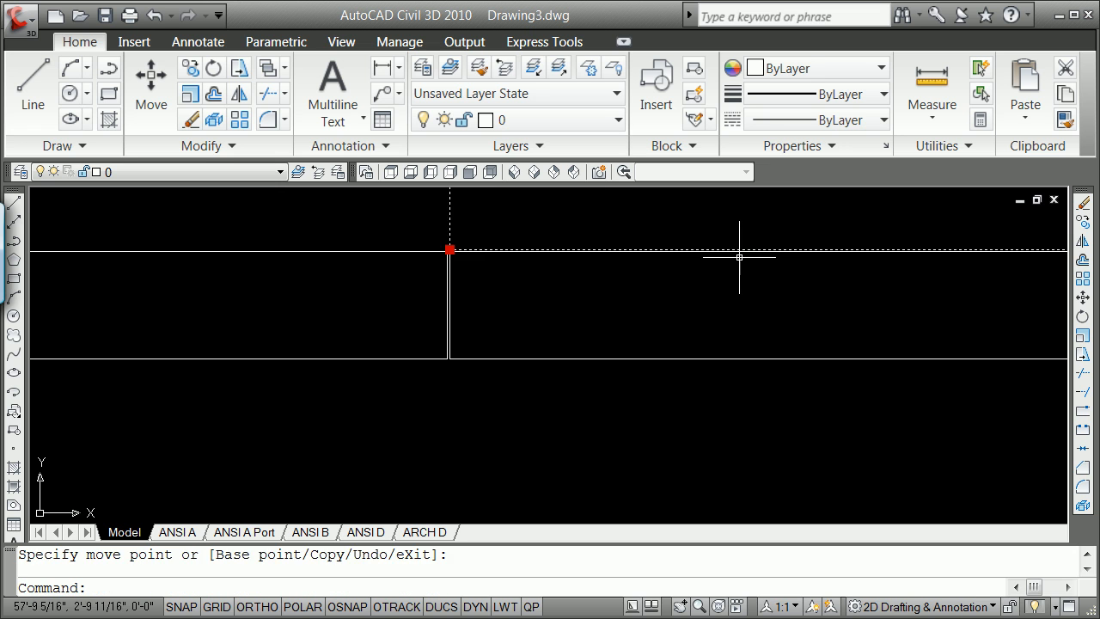
key("Escape")
Copy the left connecting piece up one row, from the lower right piece's lower-left endpoint to the upper right piece's lower-left endpoint.
scroll(475, 254, "down", 2)
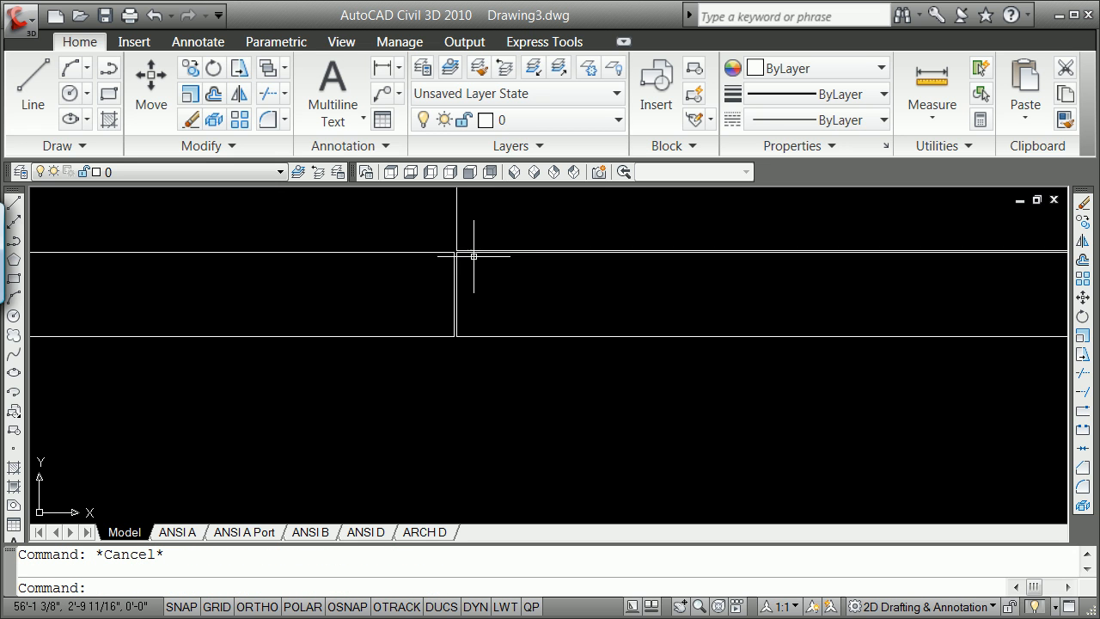
scroll(471, 256, "down", 2)
scroll(445, 251, "up", 3)
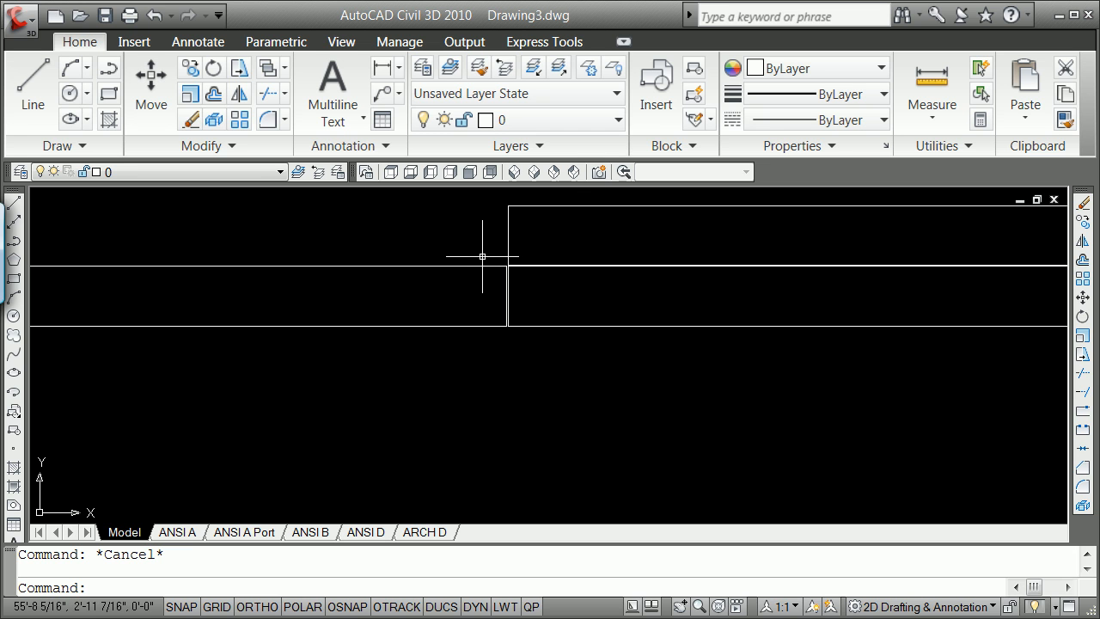
key("Return")
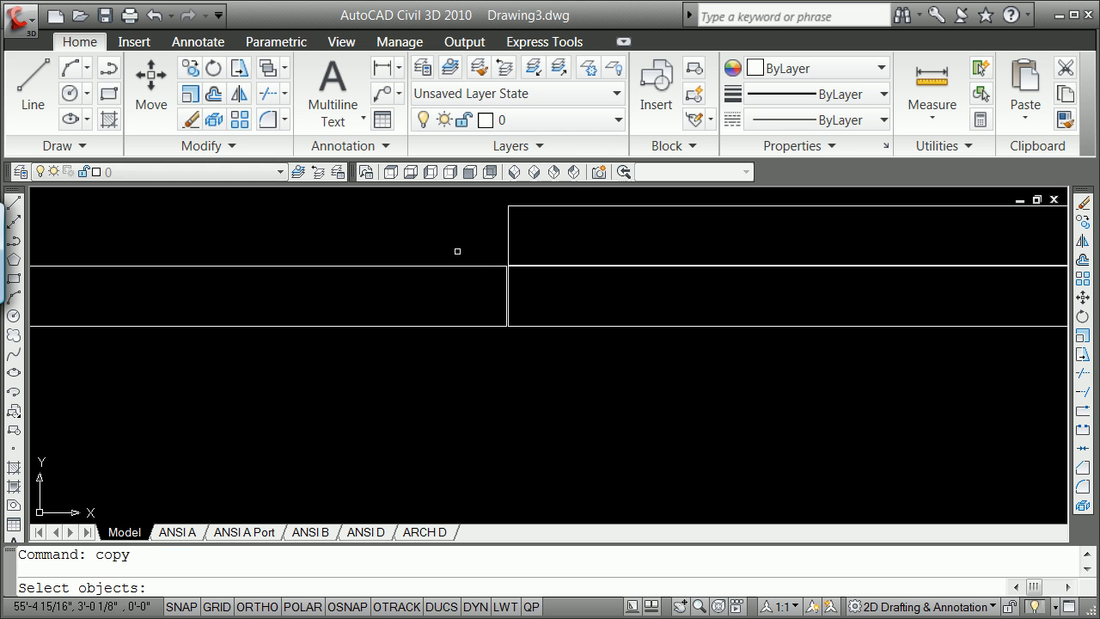
left_click(489, 324)
key("Return")
right_click(590, 315, "shift")
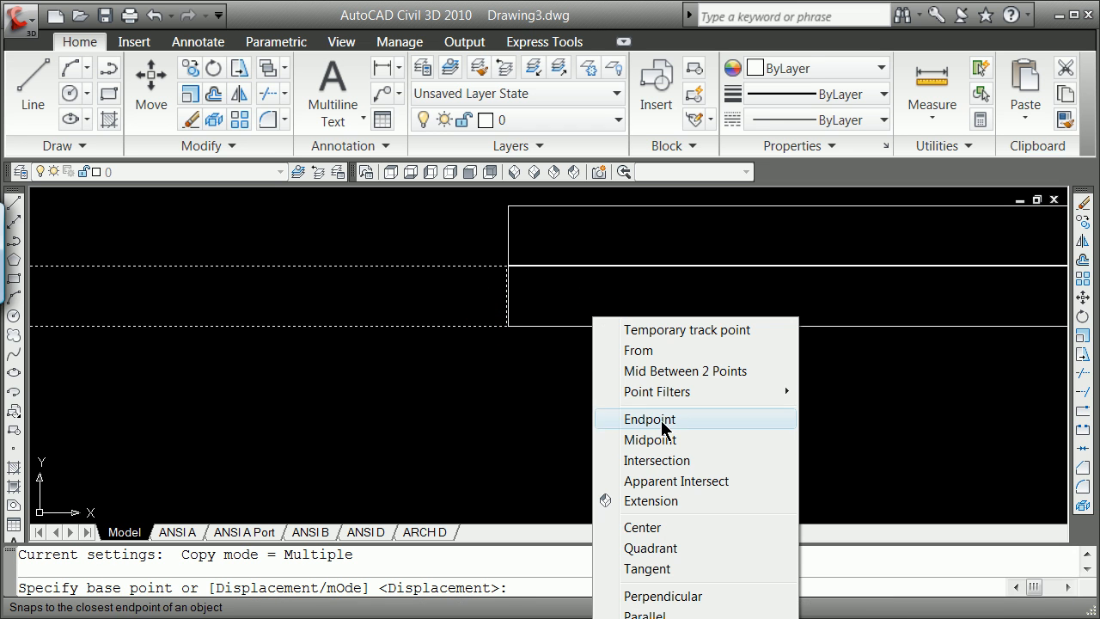
left_click(653, 419)
left_click(514, 325)
right_click(501, 254, "shift")
left_click(554, 356)
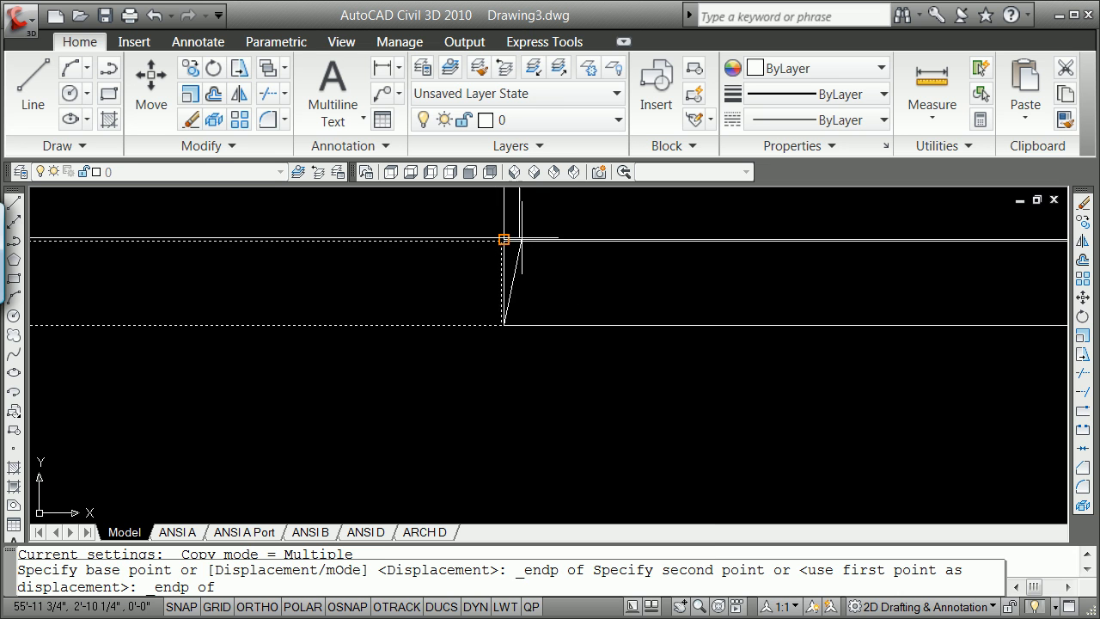
left_click(504, 239)
scroll(542, 247, "down", 3)
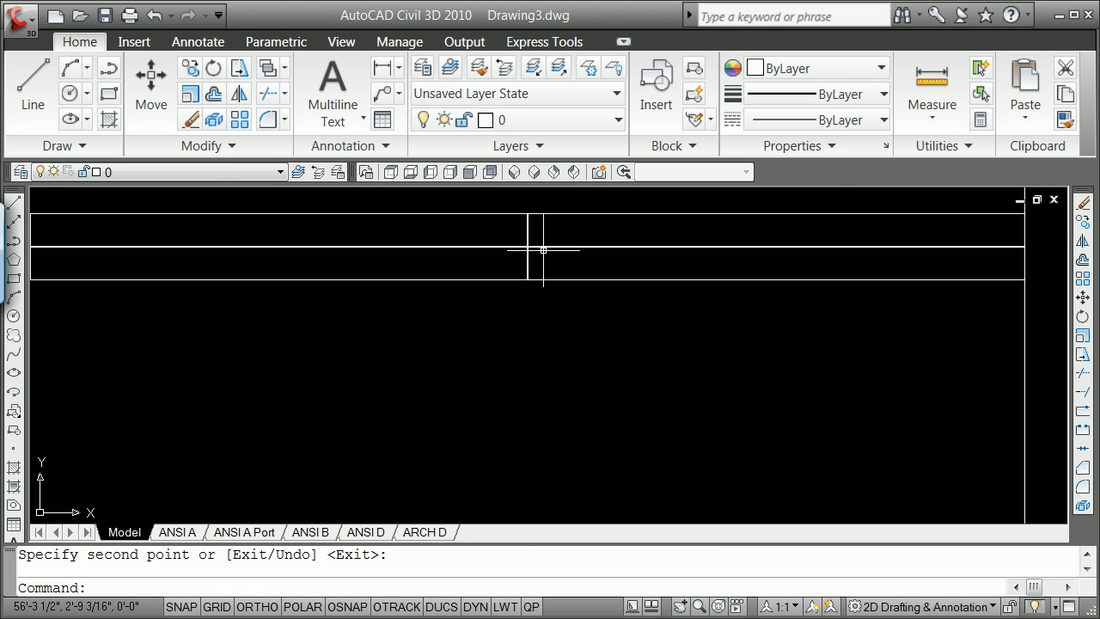
scroll(539, 247, "down", 2)
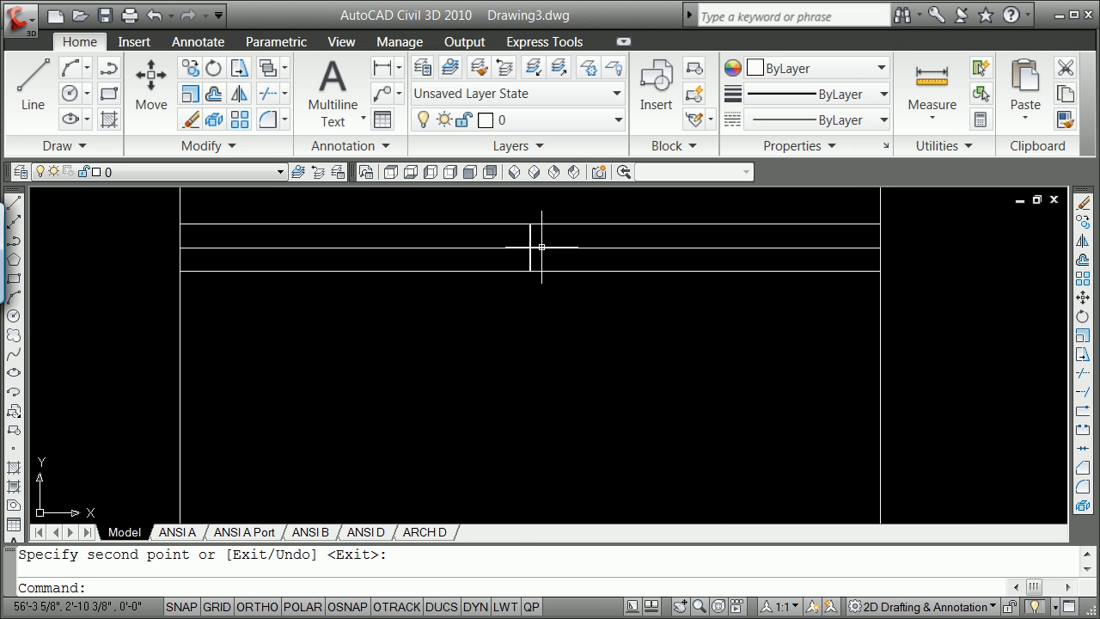
Rotate the upper right piece by 30 degrees about its upper-left corner using grip editing.
scroll(534, 246, "down", 4)
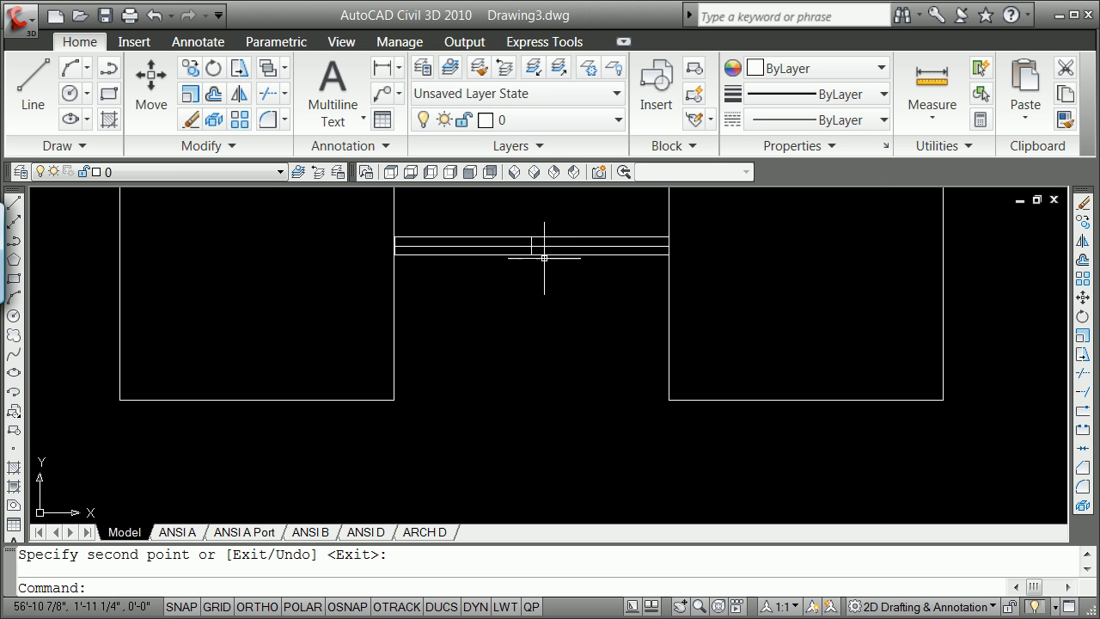
scroll(537, 246, "up", 6)
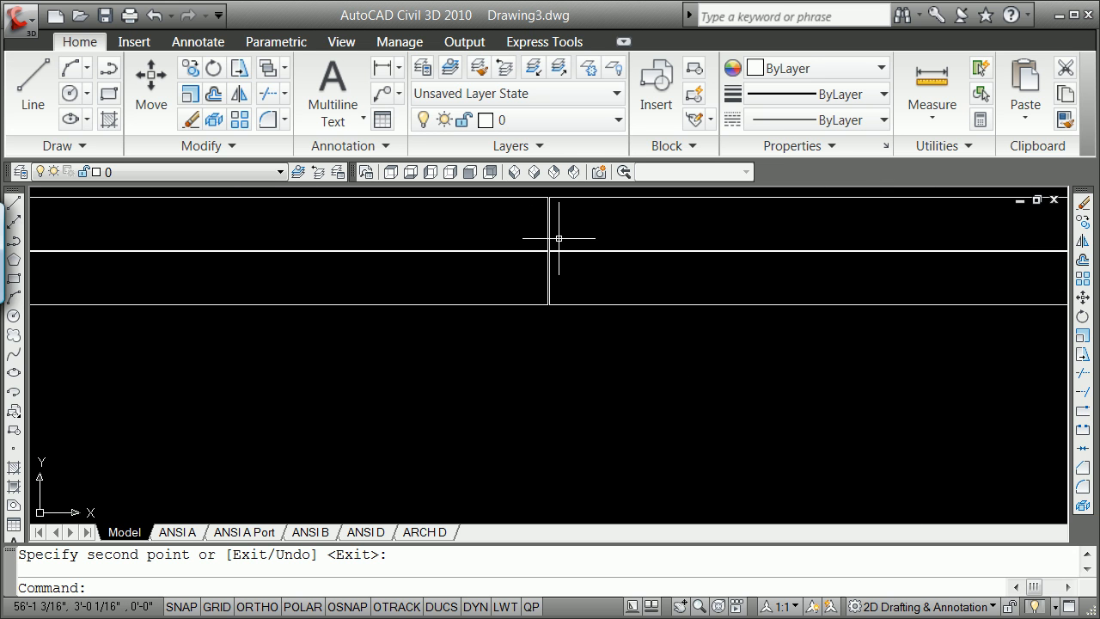
scroll(559, 238, "down", 2)
scroll(559, 230, "down", 1)
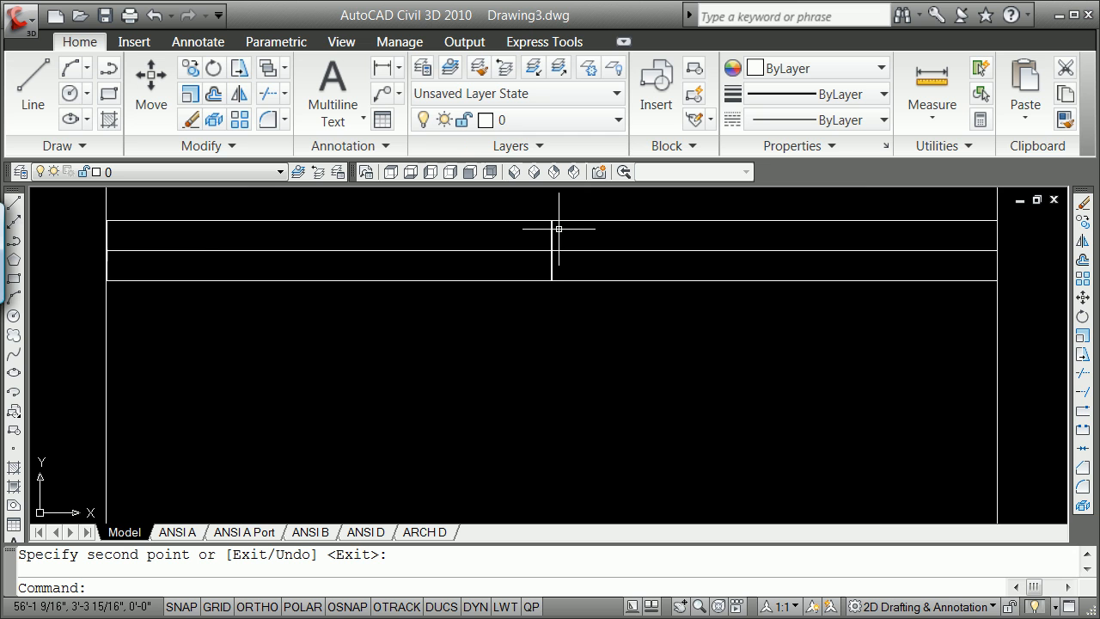
scroll(559, 229, "up", 4)
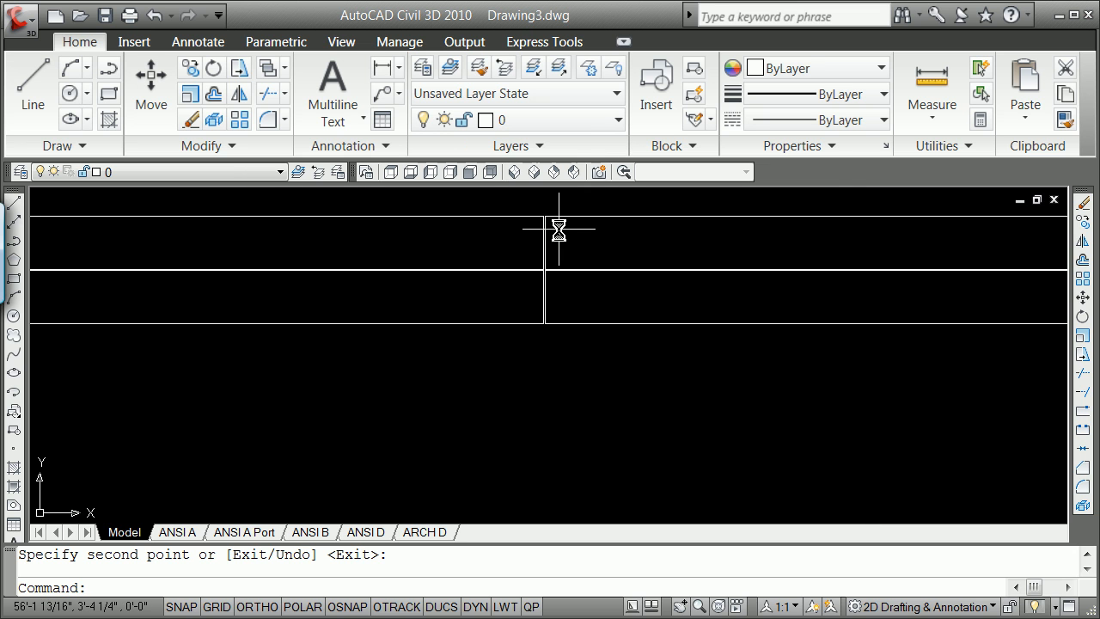
scroll(550, 223, "down", 1)
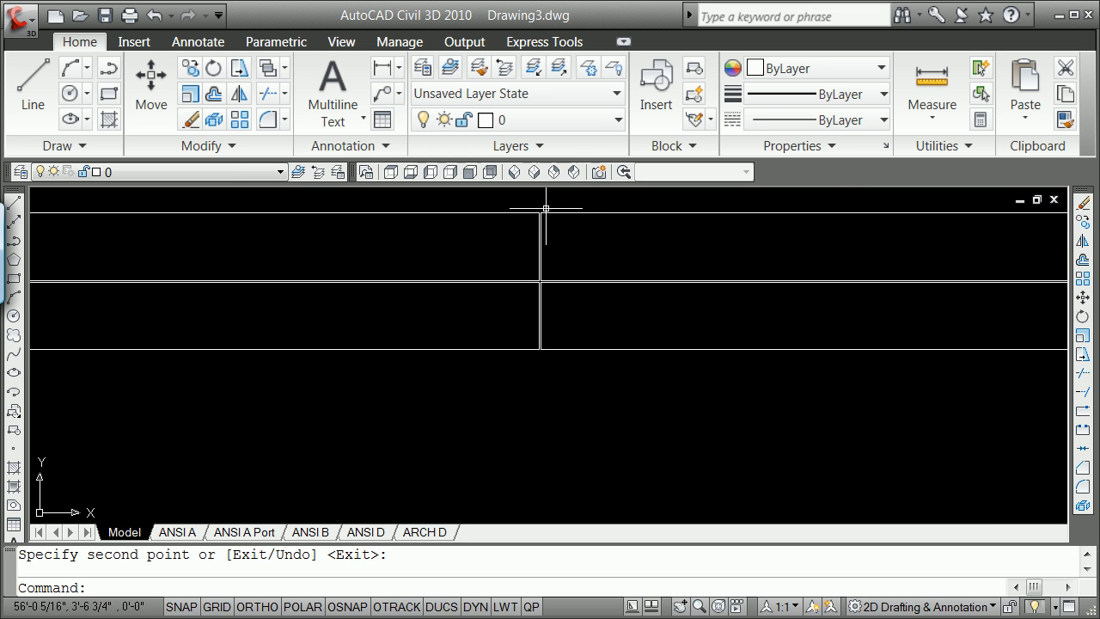
left_click(552, 209)
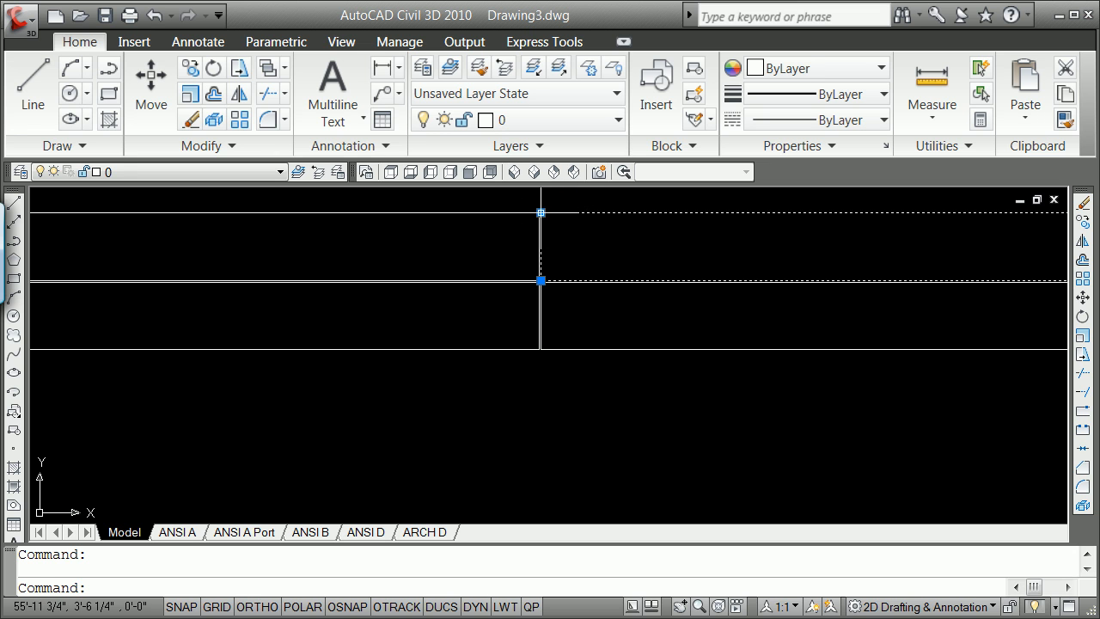
left_click(540, 212)
key("space")
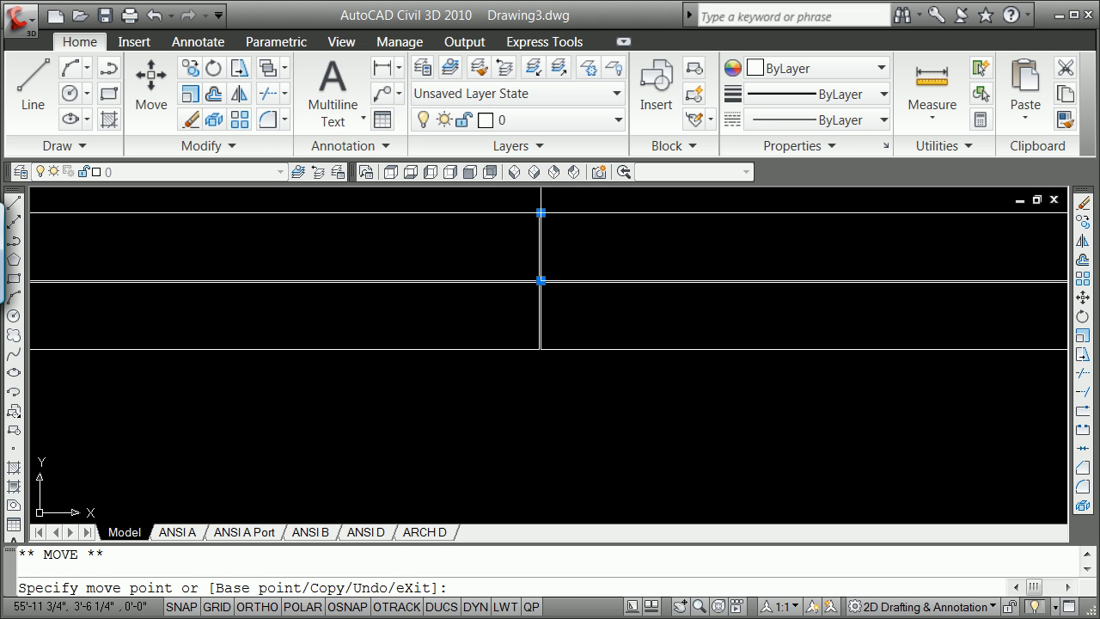
key("space")
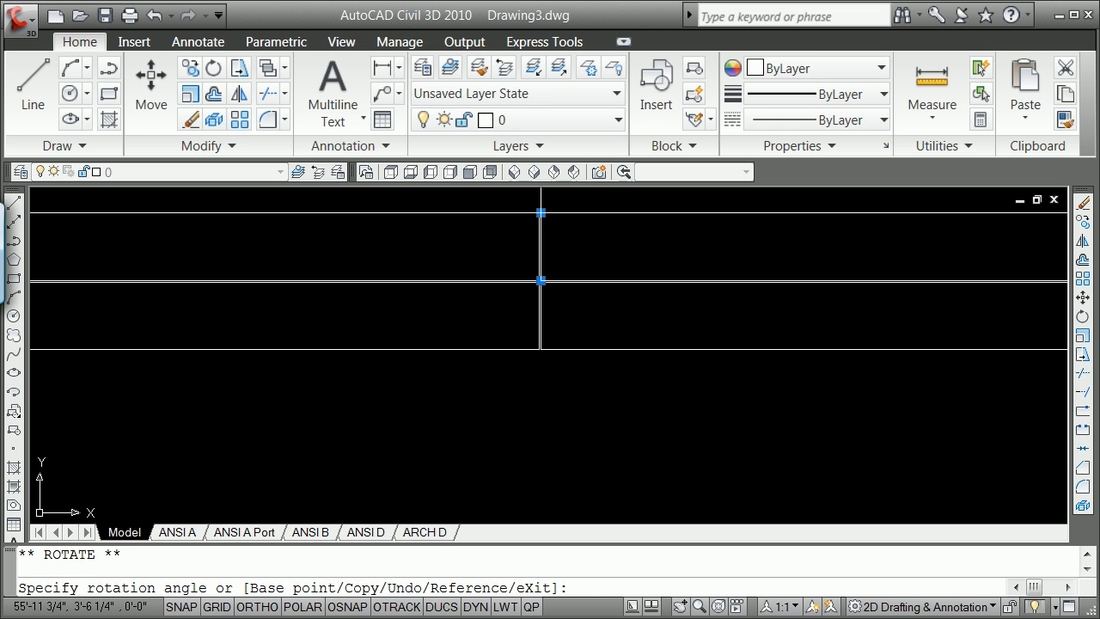
type("30")
key("Return")
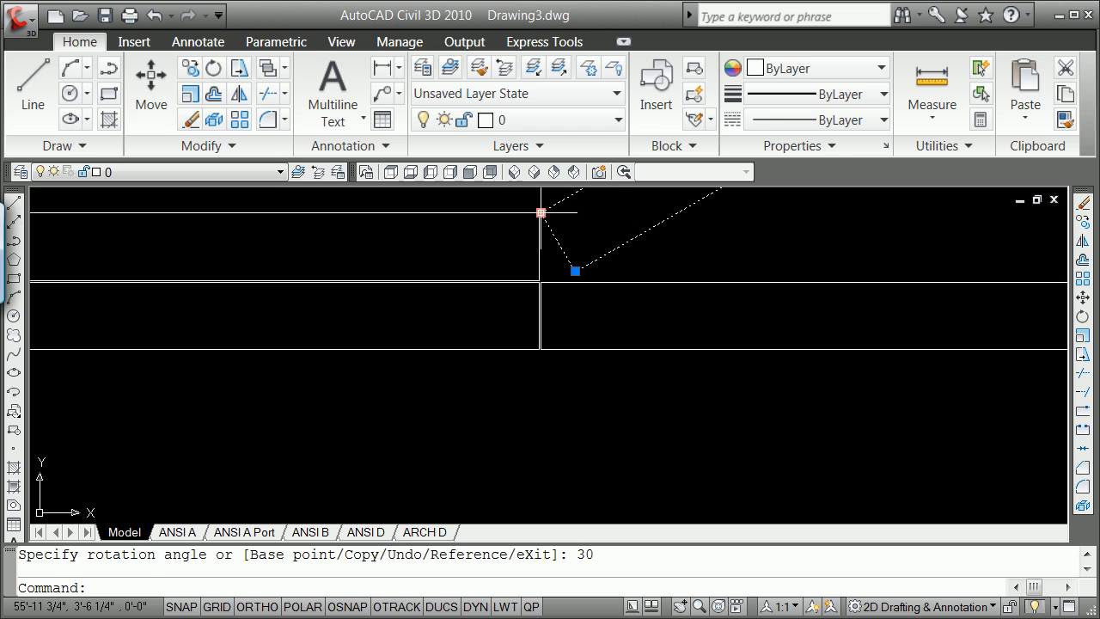
key("Escape")
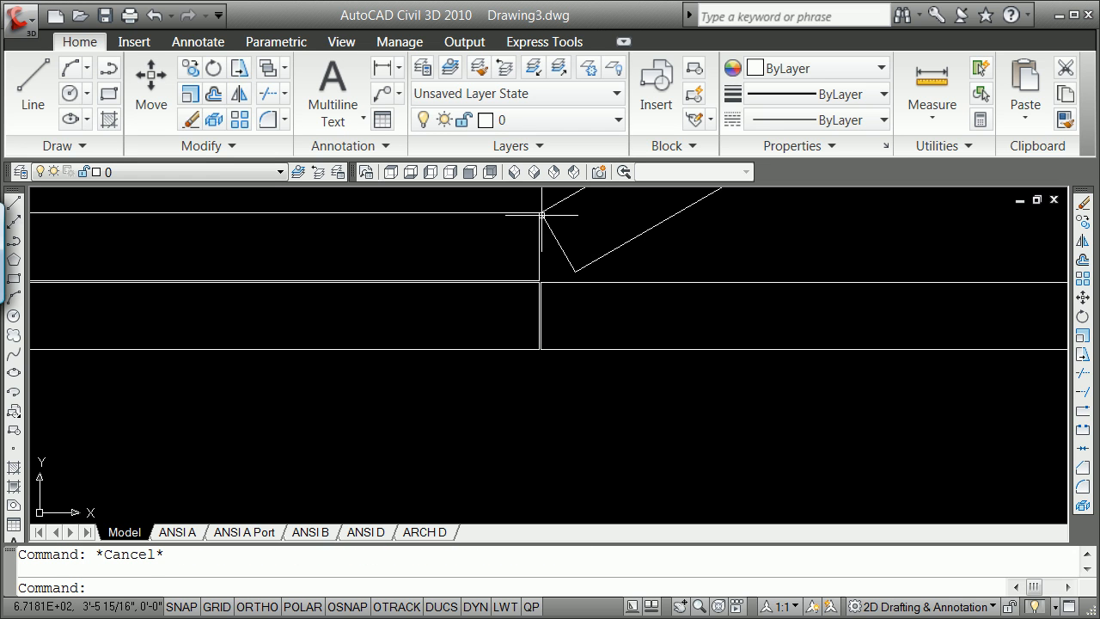
Move the tilted piece from its lowest corner endpoint perpendicular to the top edge of the lower right piece.
type("move")
key("Return")
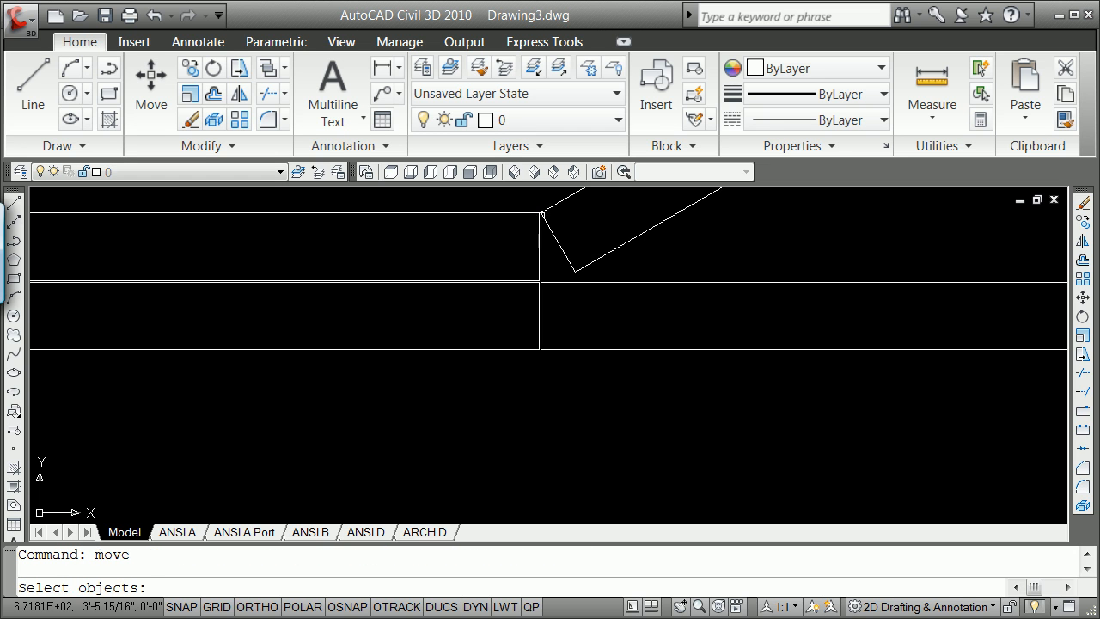
left_click(581, 267)
key("Return")
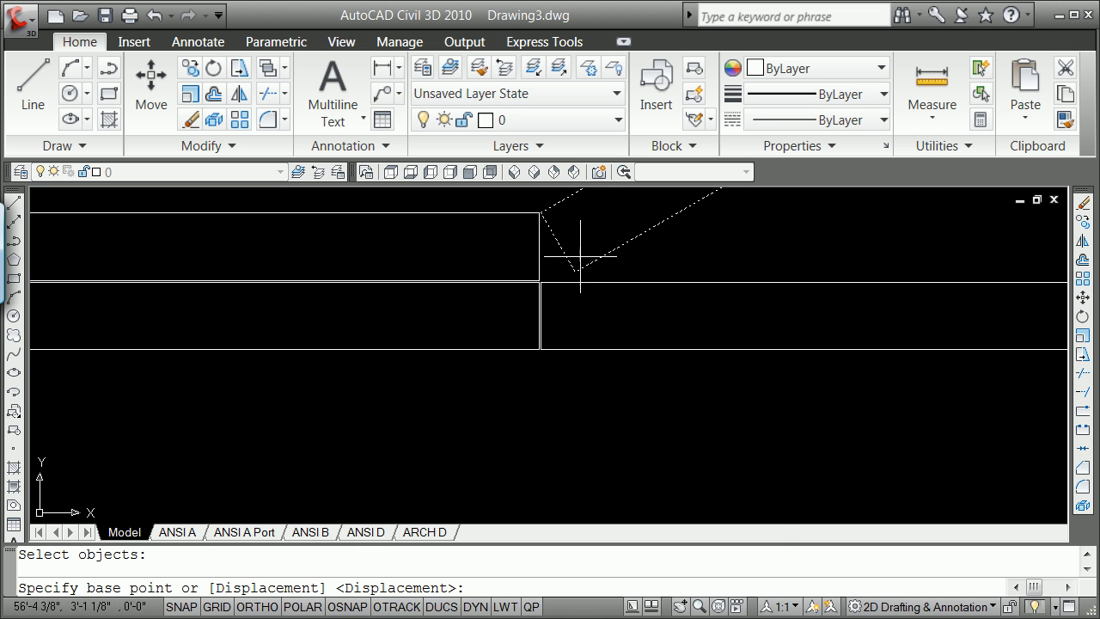
right_click(579, 260, "shift")
left_click(638, 359)
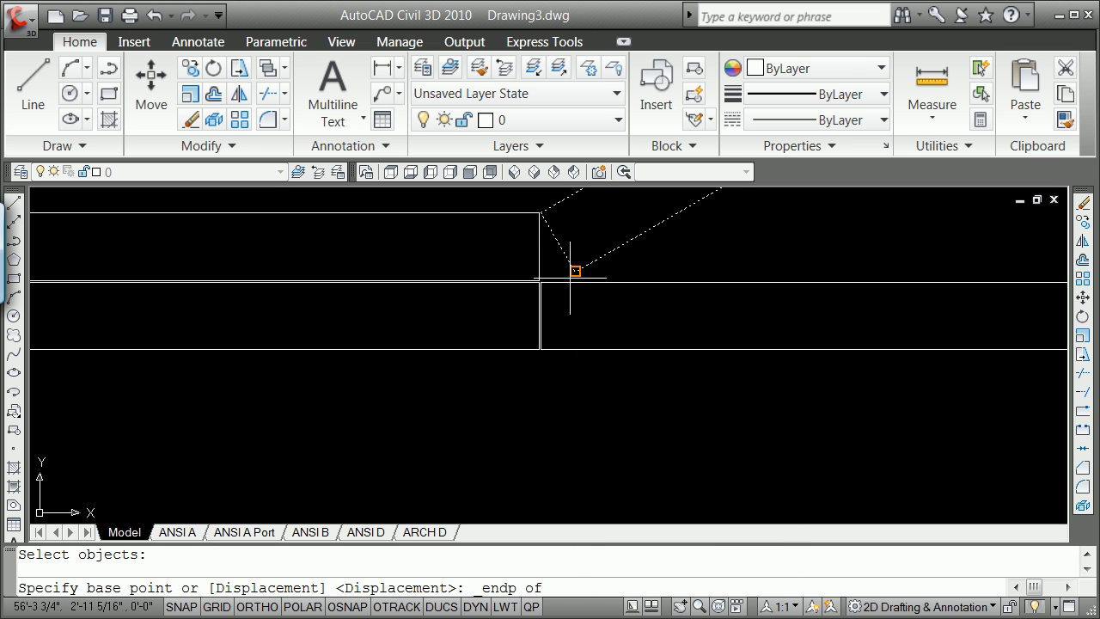
left_click(574, 273)
type("perp")
key("Return")
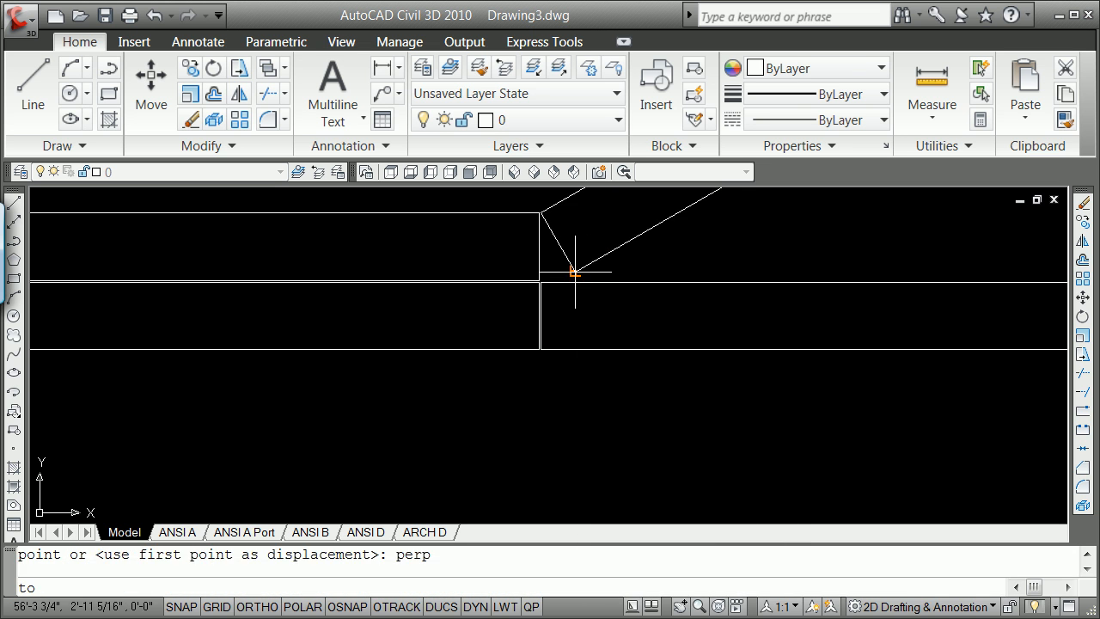
left_click(574, 281)
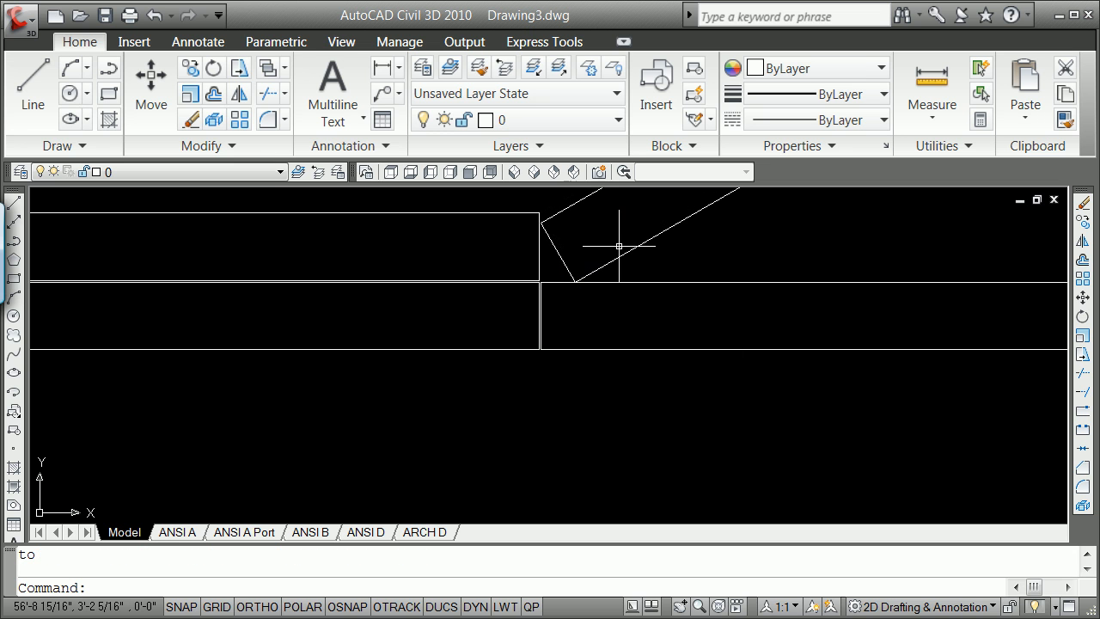
Move the tilted piece straight up by @1/8<90 to leave a gap above the lower right piece.
type("move")
key("Return")
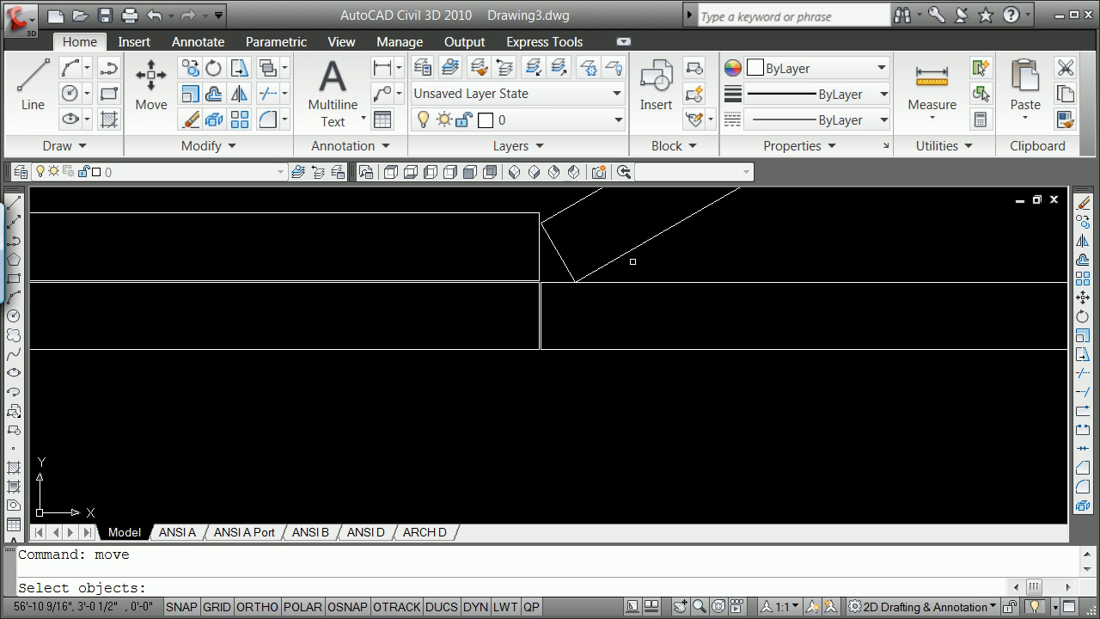
left_click(618, 258)
key("Return")
left_click(612, 268)
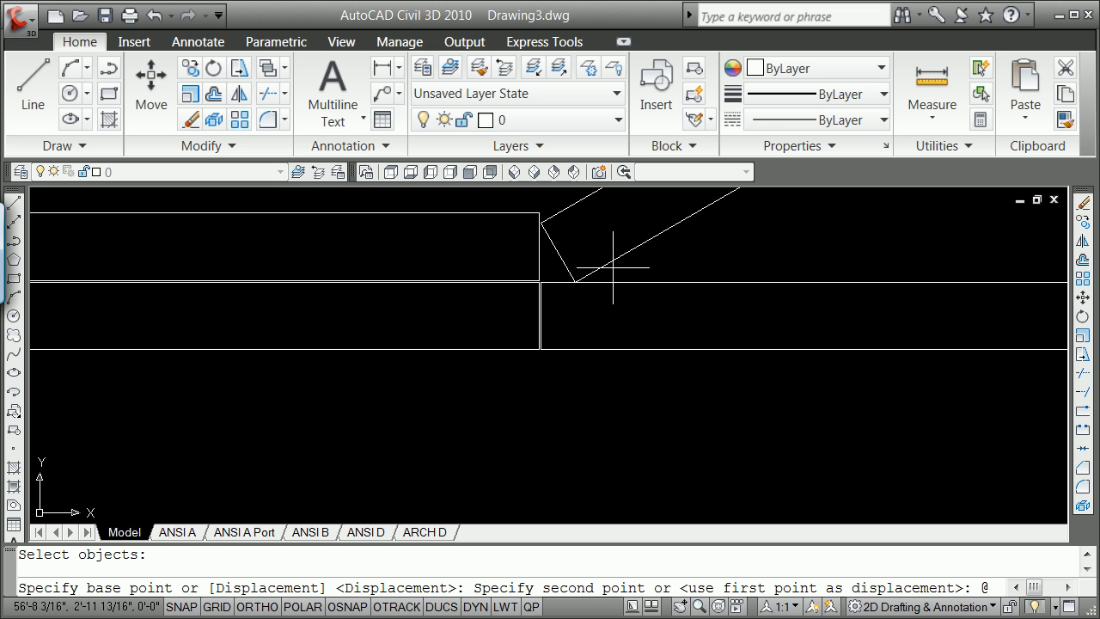
type("@1/")
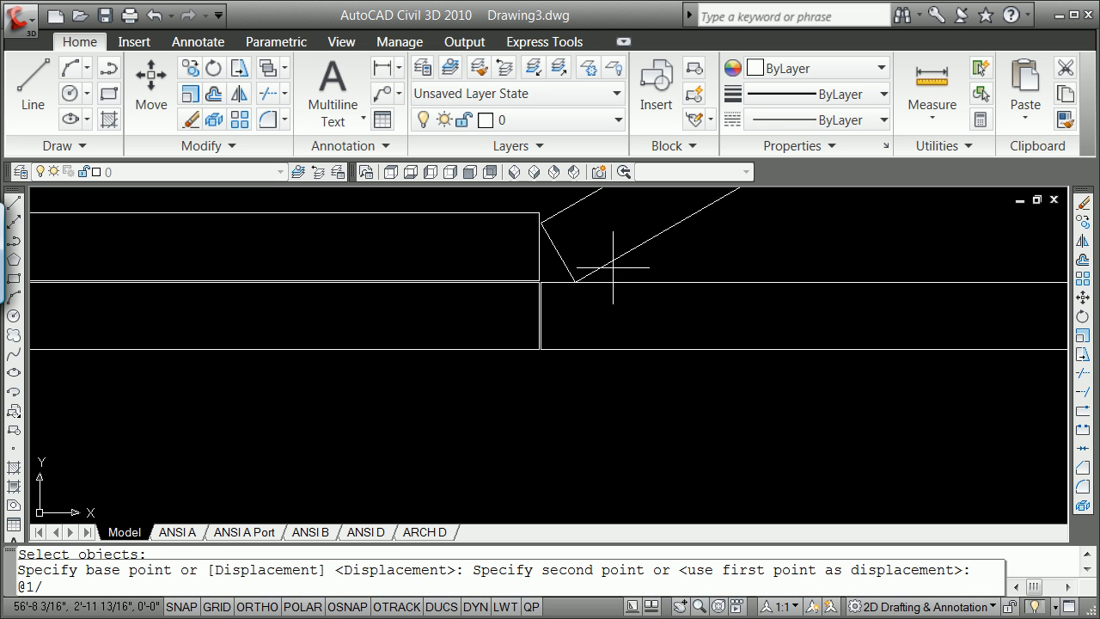
type("8<90")
key("Return")
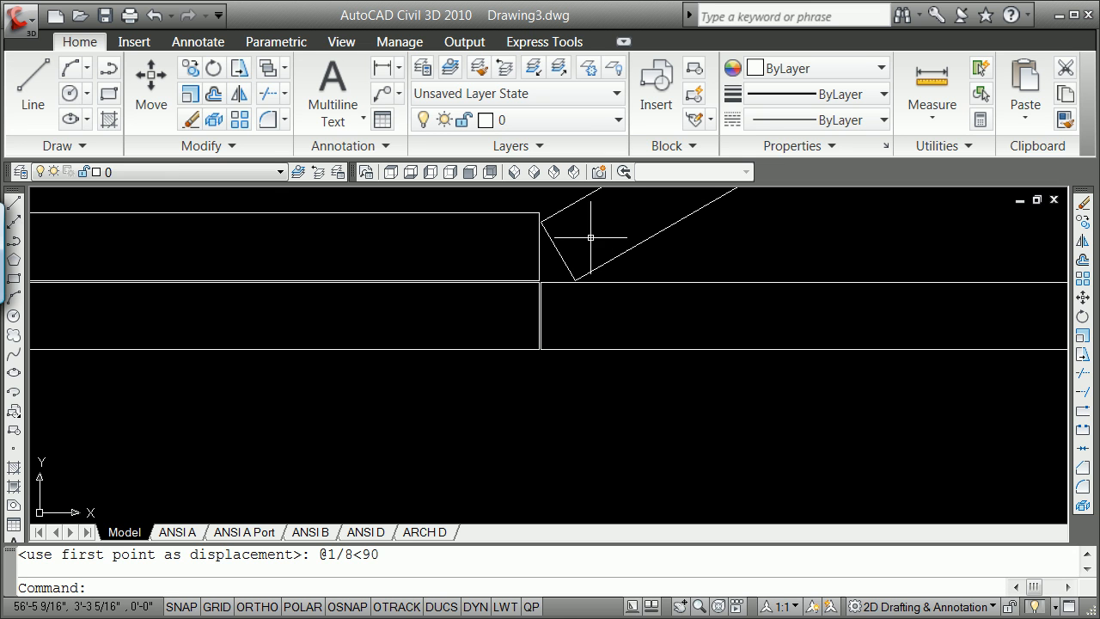
Erase the upper left connecting piece.
type("e")
key("Return")
left_click(540, 254)
key("Return")
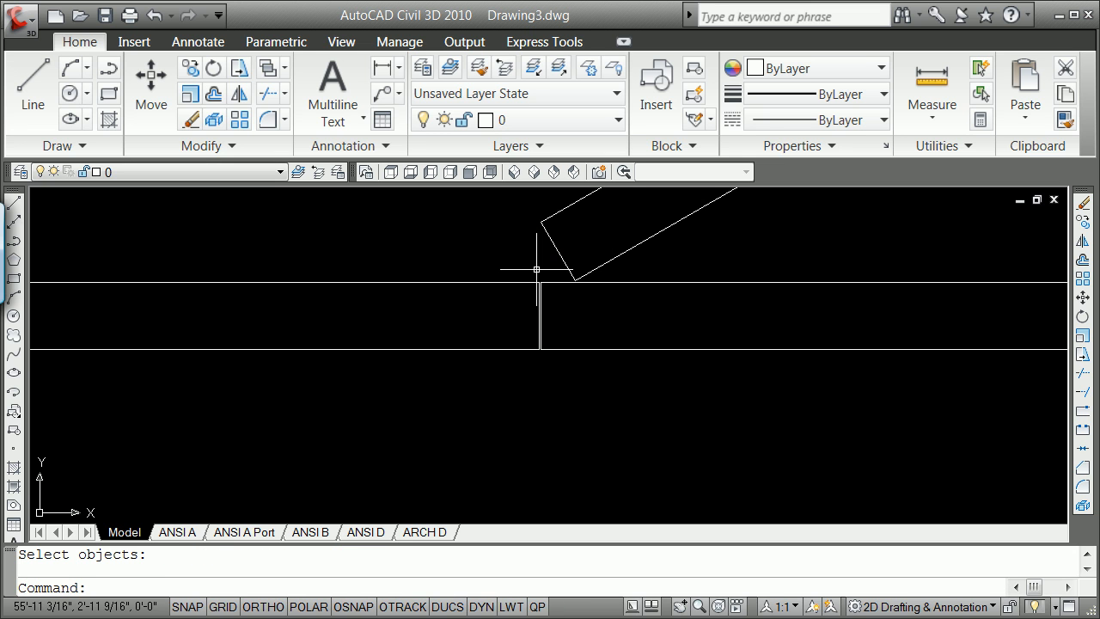
With Ortho on, draw a vertical line upward from the mid between 2 points of the lower pieces' facing end-edge midpoints.
scroll(527, 311, "up", 3)
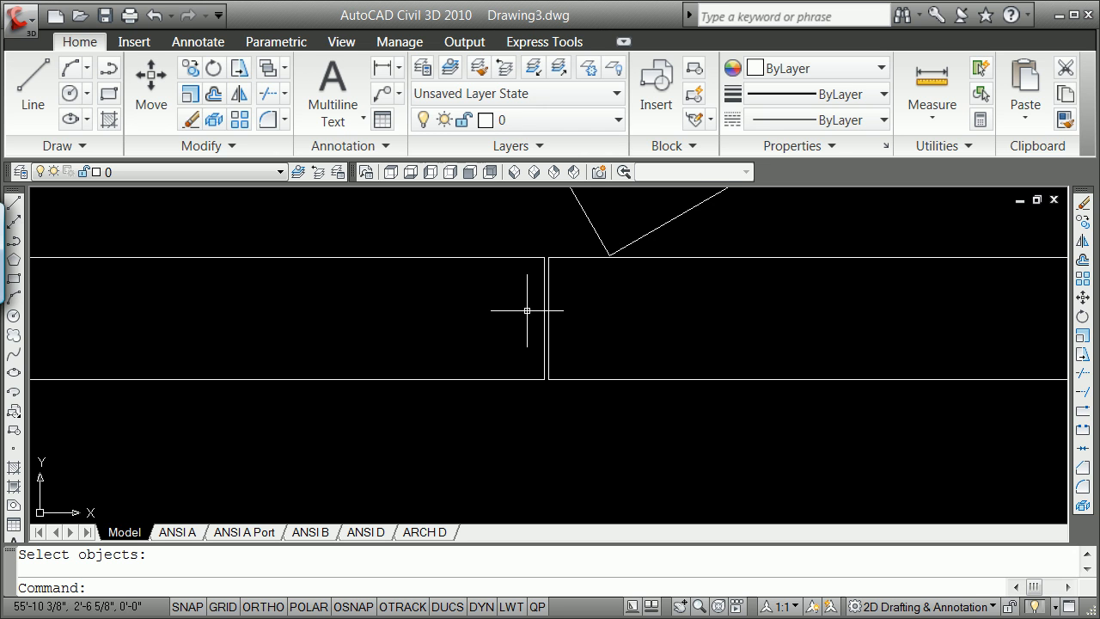
type("lin")
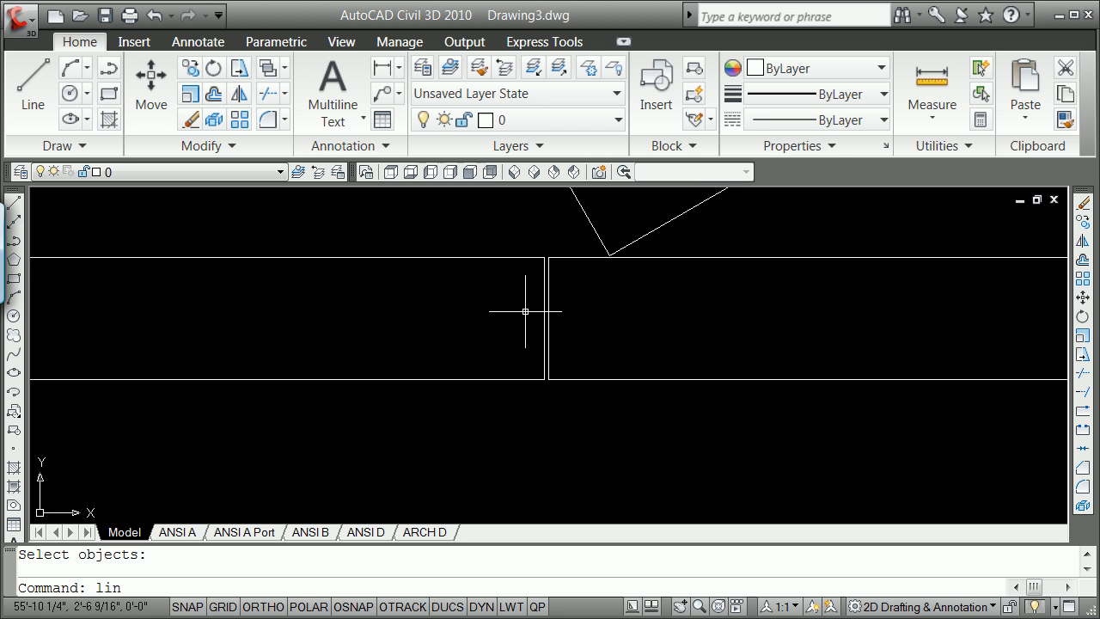
type("e")
key("Return")
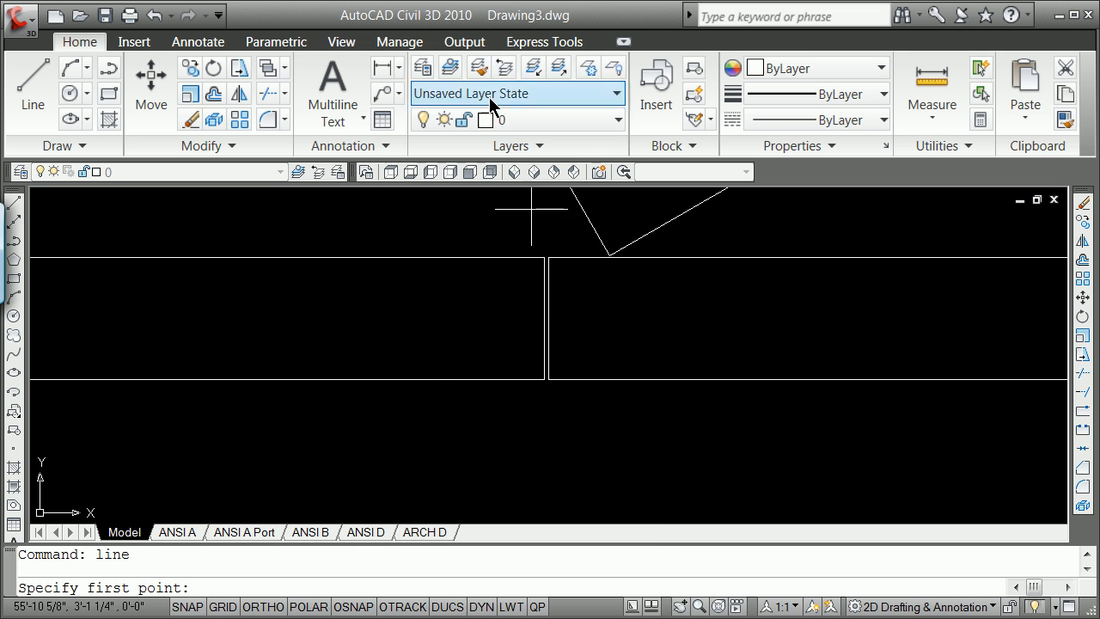
right_click(453, 321, "shift")
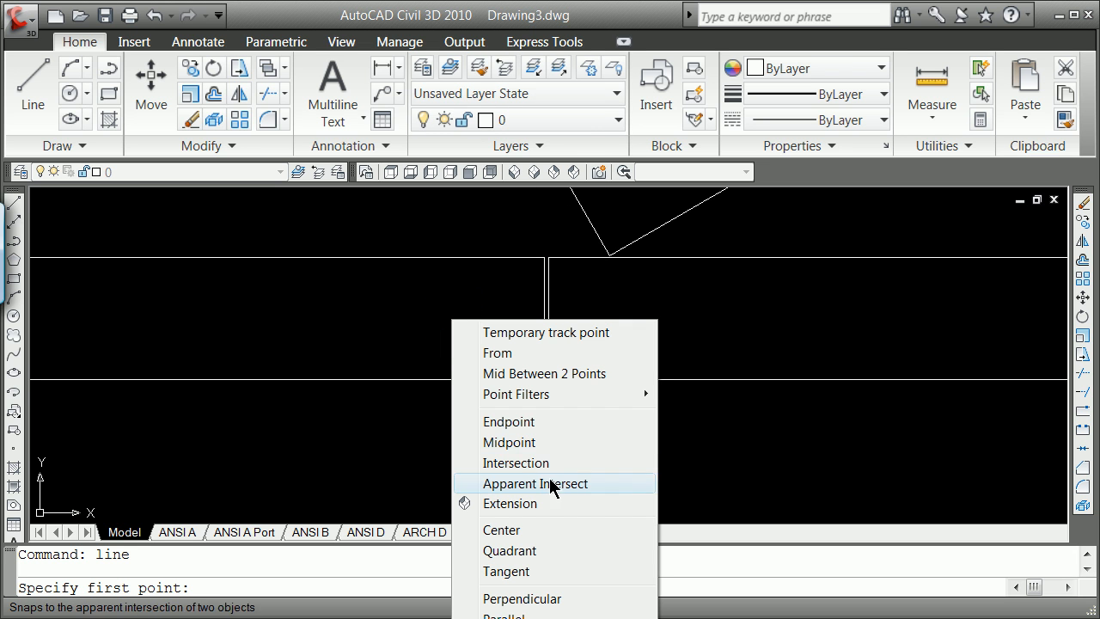
left_click(563, 374)
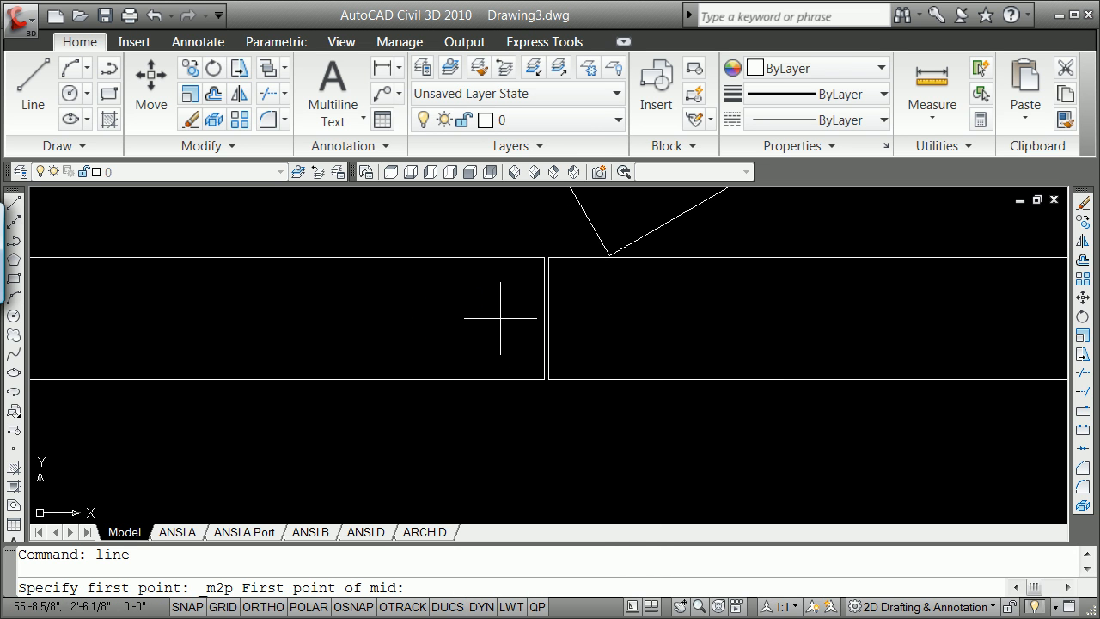
right_click(501, 320, "shift")
left_click(556, 442)
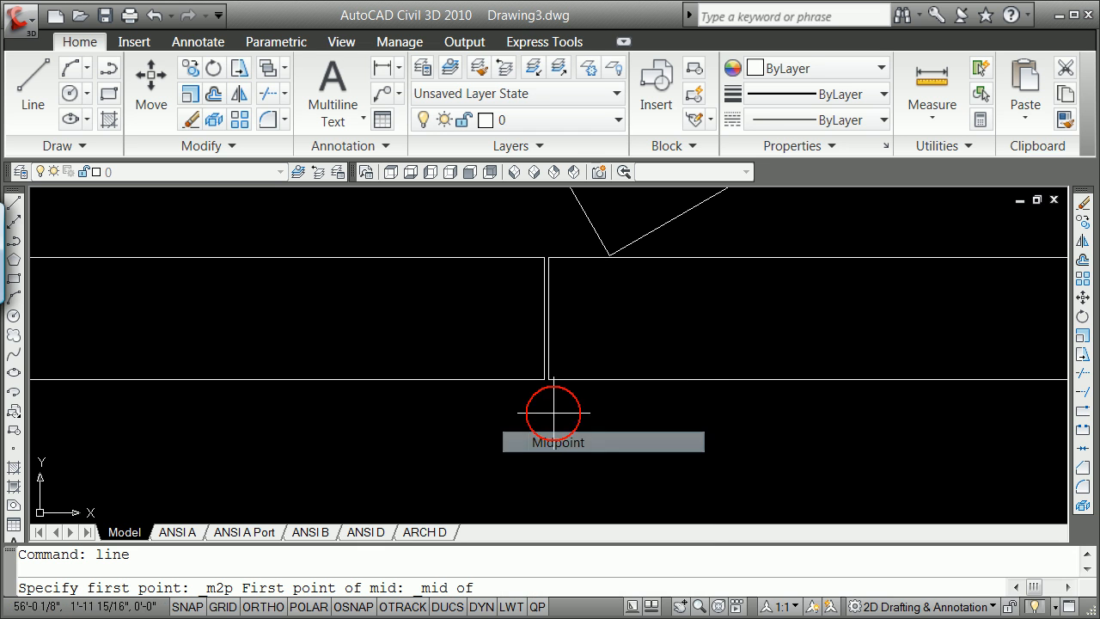
left_click(547, 317)
right_click(548, 318, "shift")
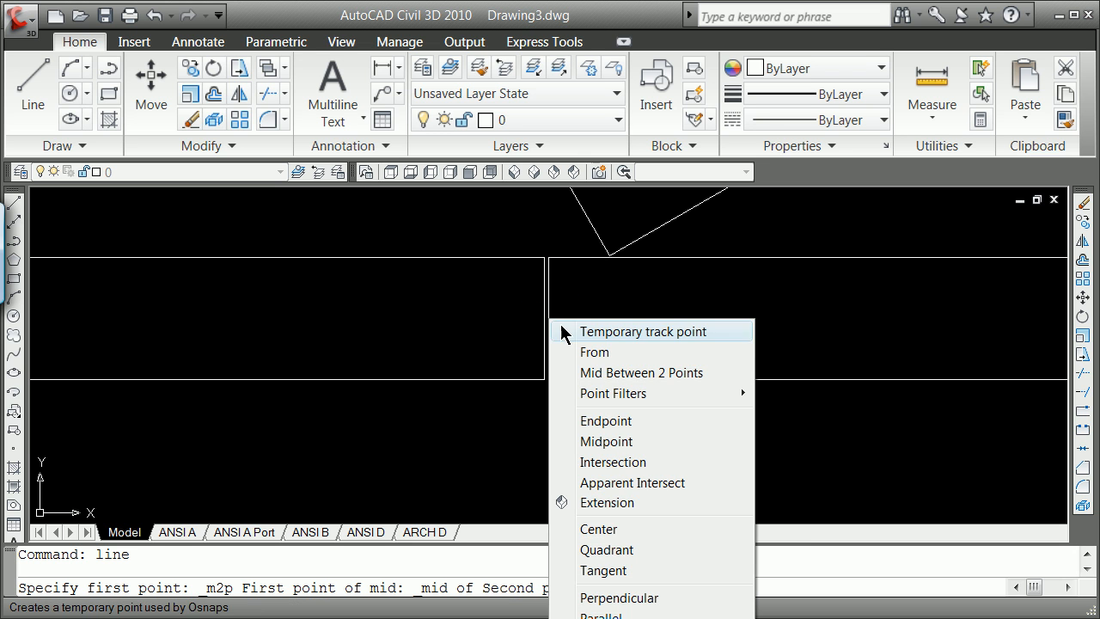
left_click(625, 442)
left_click(543, 311)
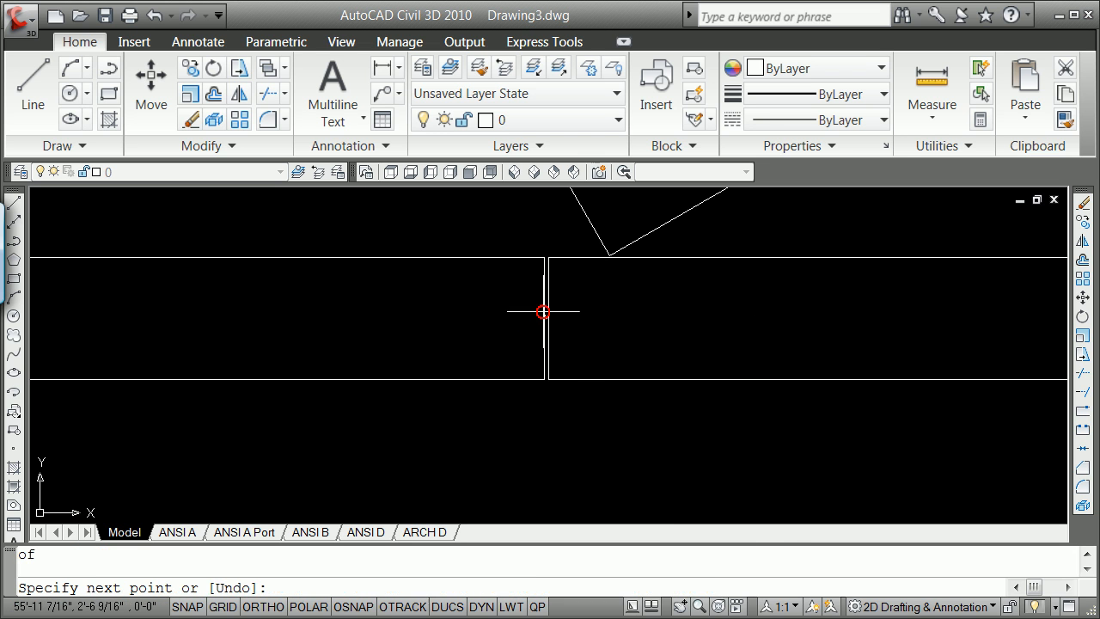
key("F8")
scroll(545, 206, "down", 5)
scroll(558, 202, "up", 5)
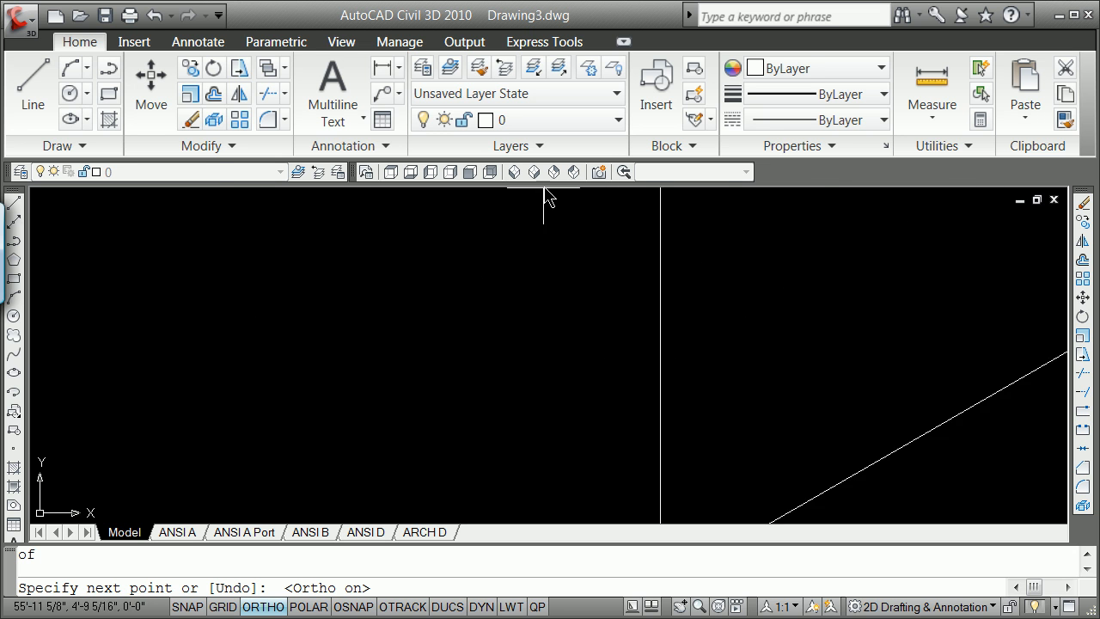
left_click(592, 211)
key("Return")
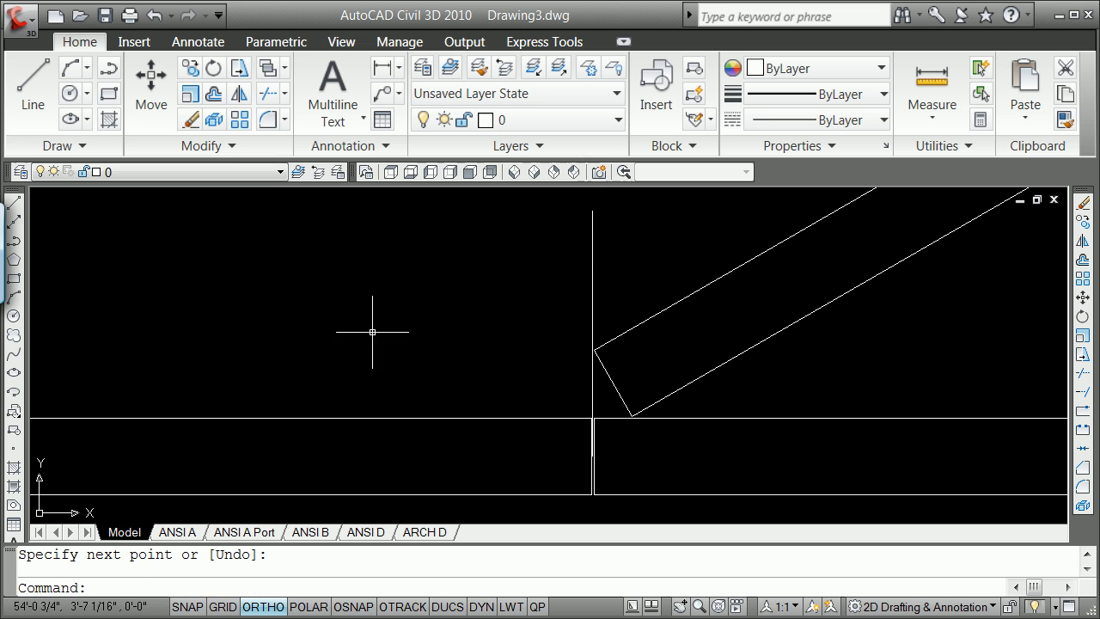
Mirror the tilted right piece about the vertical line, starting from the line's upper endpoint, and erase the source piece.
scroll(467, 307, "down", 4)
scroll(467, 307, "up", 3)
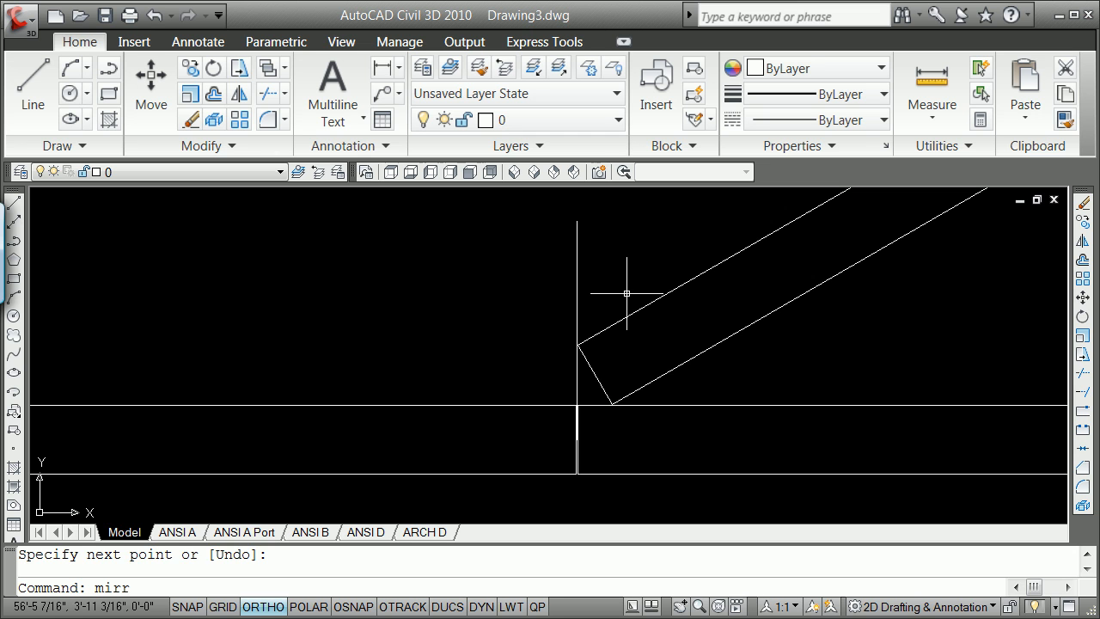
key("Return")
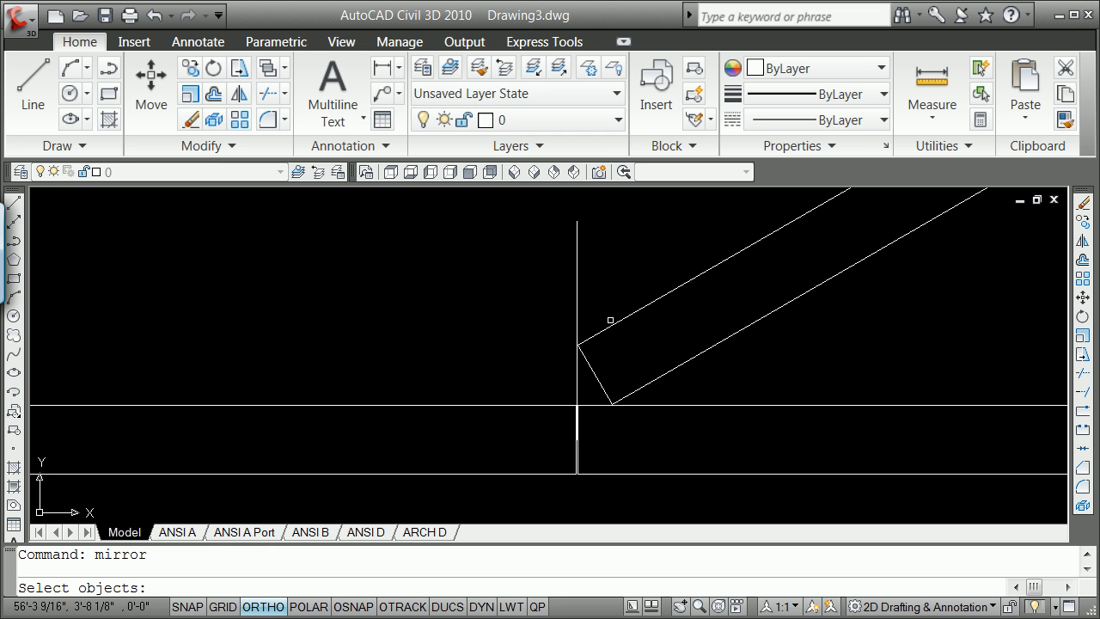
left_click(613, 323)
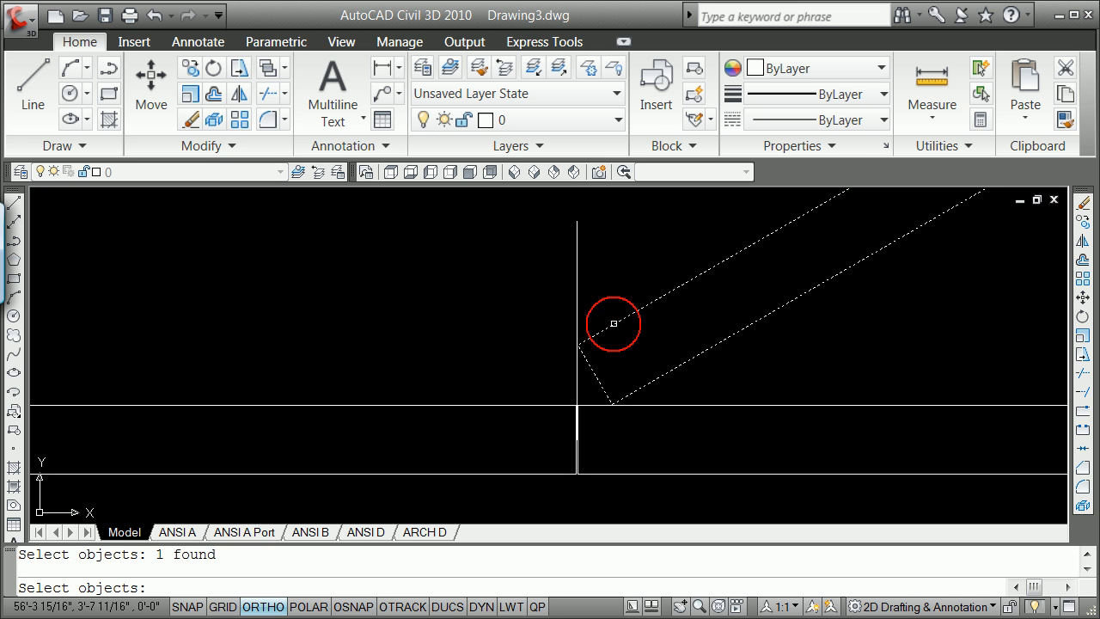
key("Return")
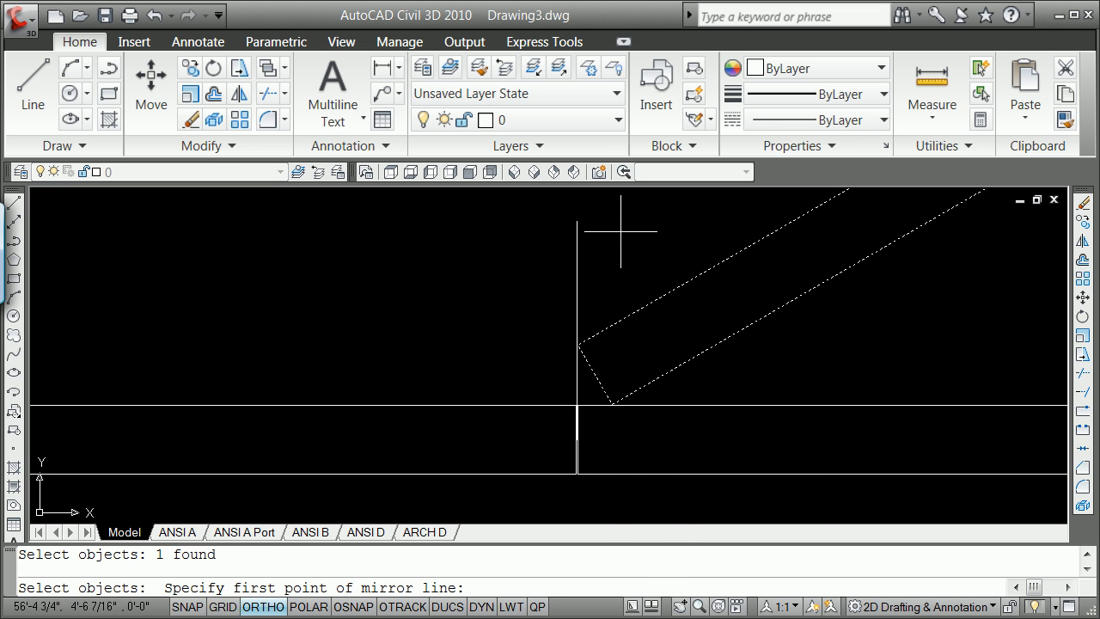
right_click(621, 232, "shift")
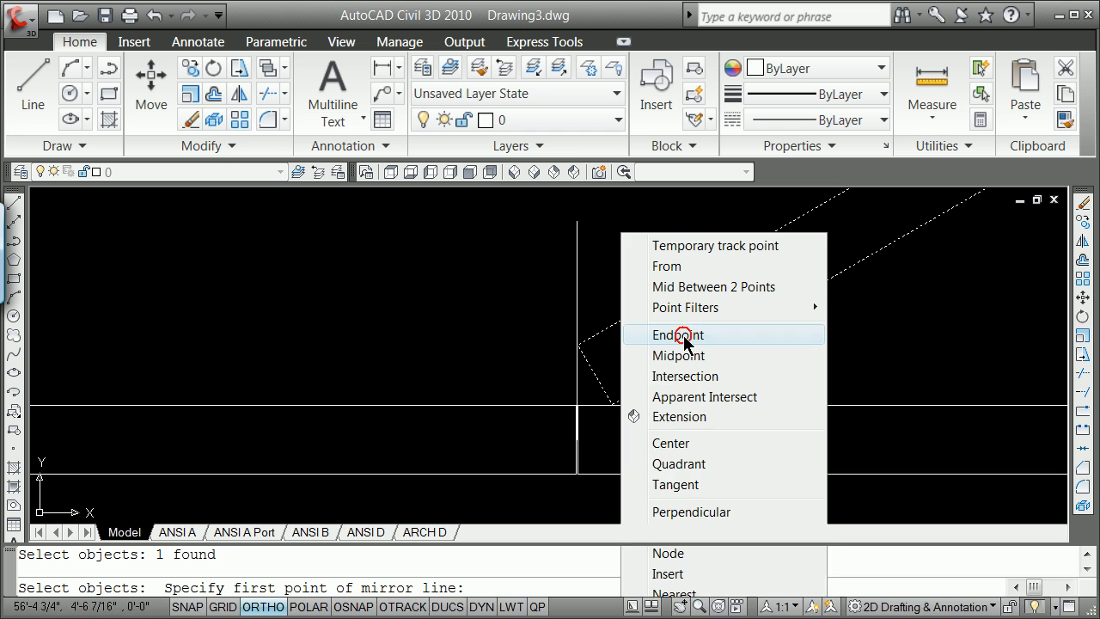
left_click(685, 337)
right_click(602, 228, "shift")
left_click(659, 337)
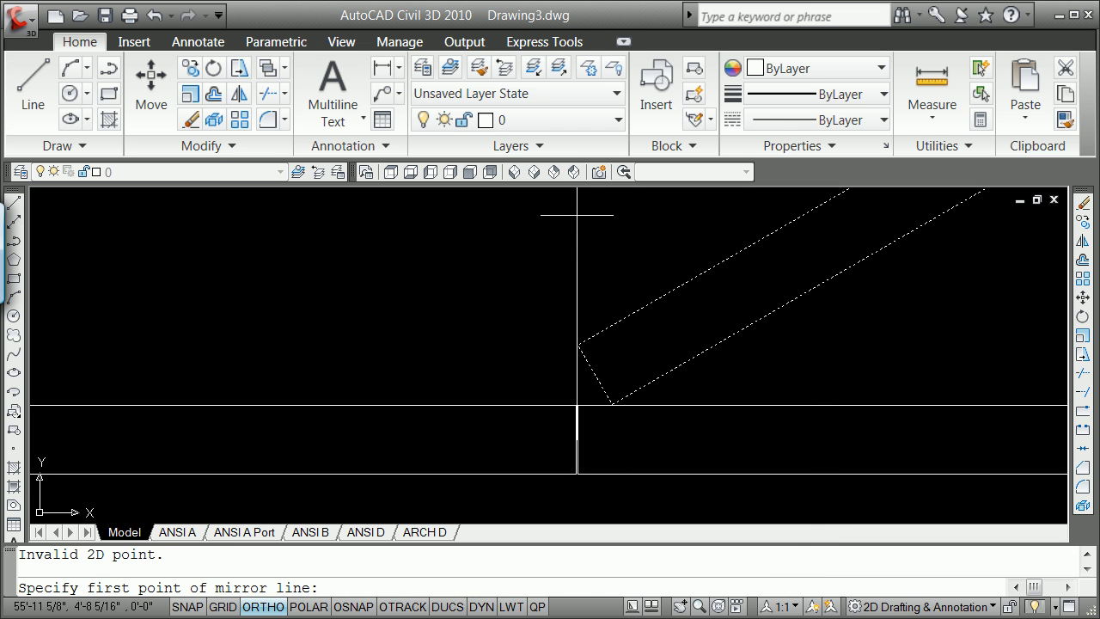
right_click(571, 213, "shift")
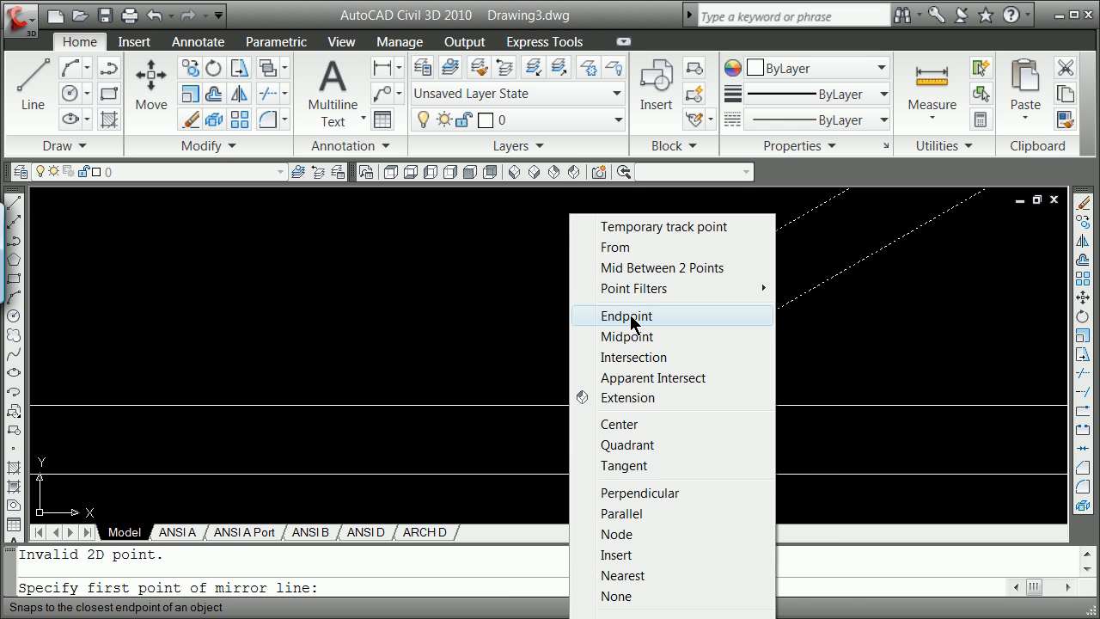
left_click(625, 316)
left_click(578, 231)
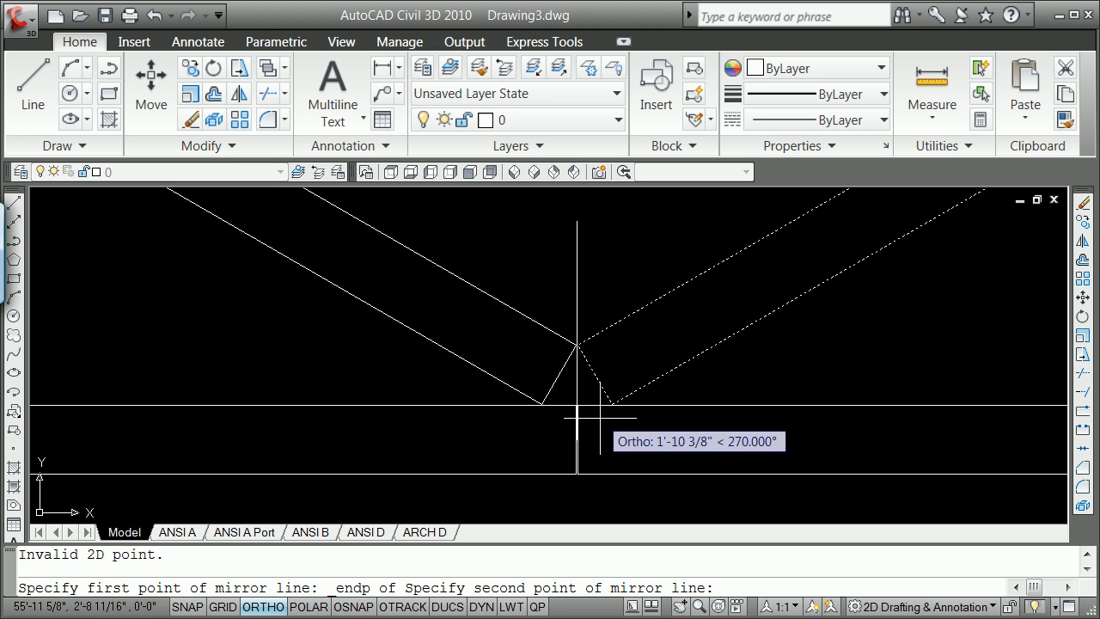
left_click(594, 484)
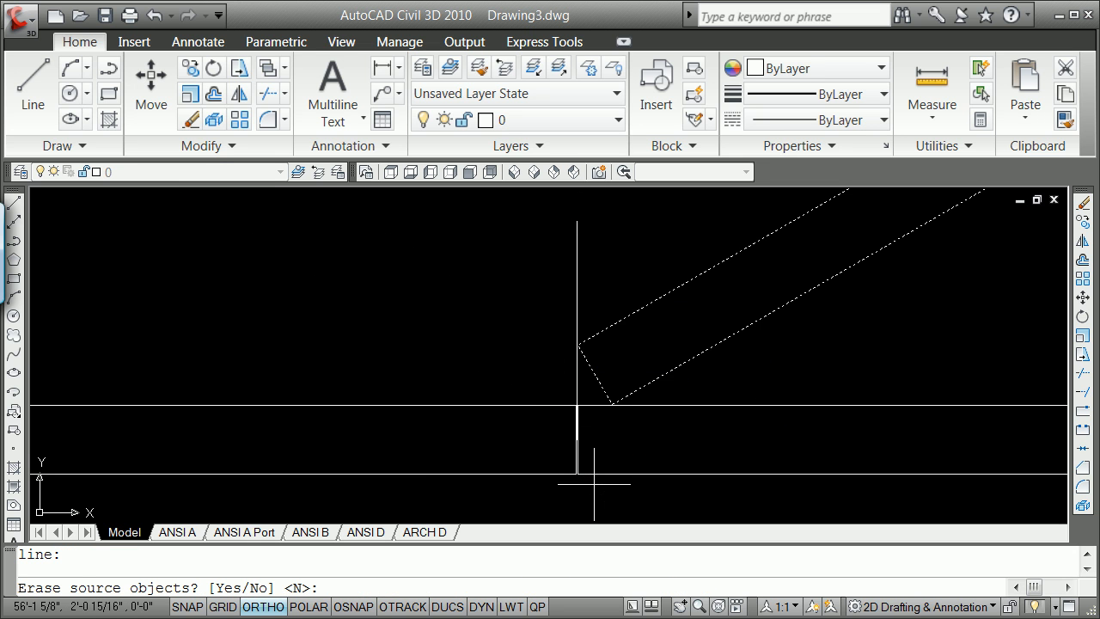
key("Return")
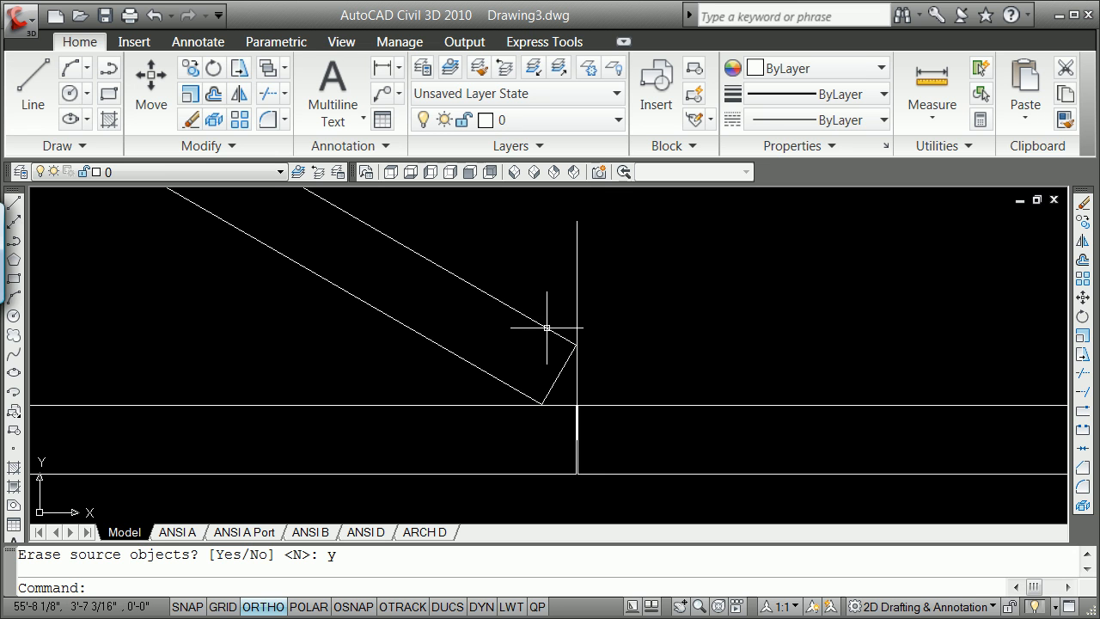
Try to grip-mirror a copy of the tilted left piece, with the vertical line's upper endpoint as base point.
left_click(512, 378)
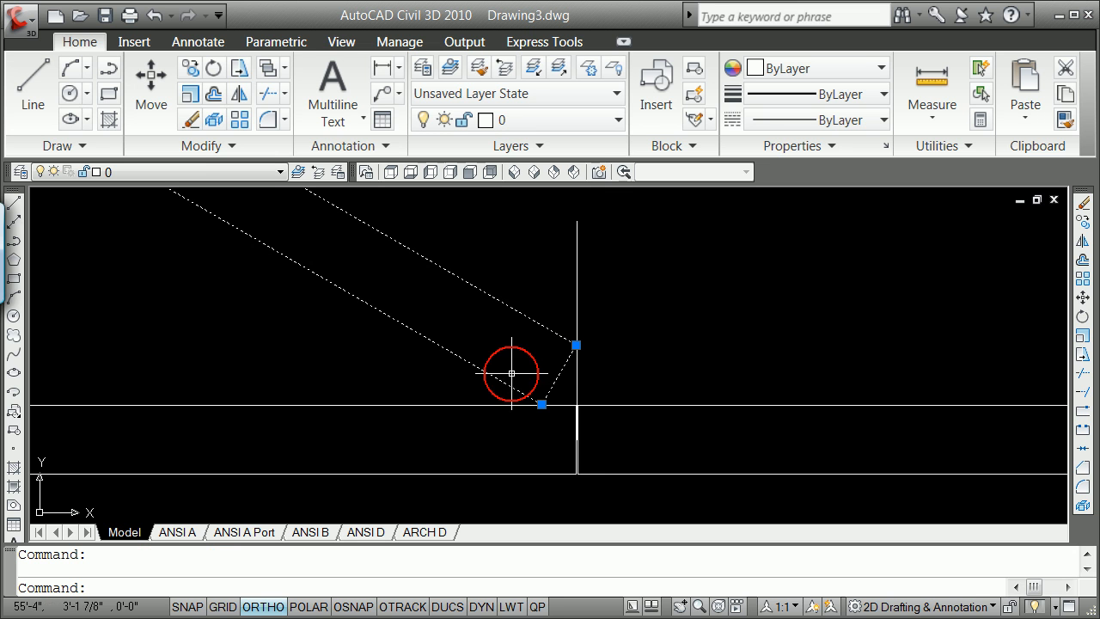
left_click(576, 345)
key("space")
key("space")
key("space")
key("space")
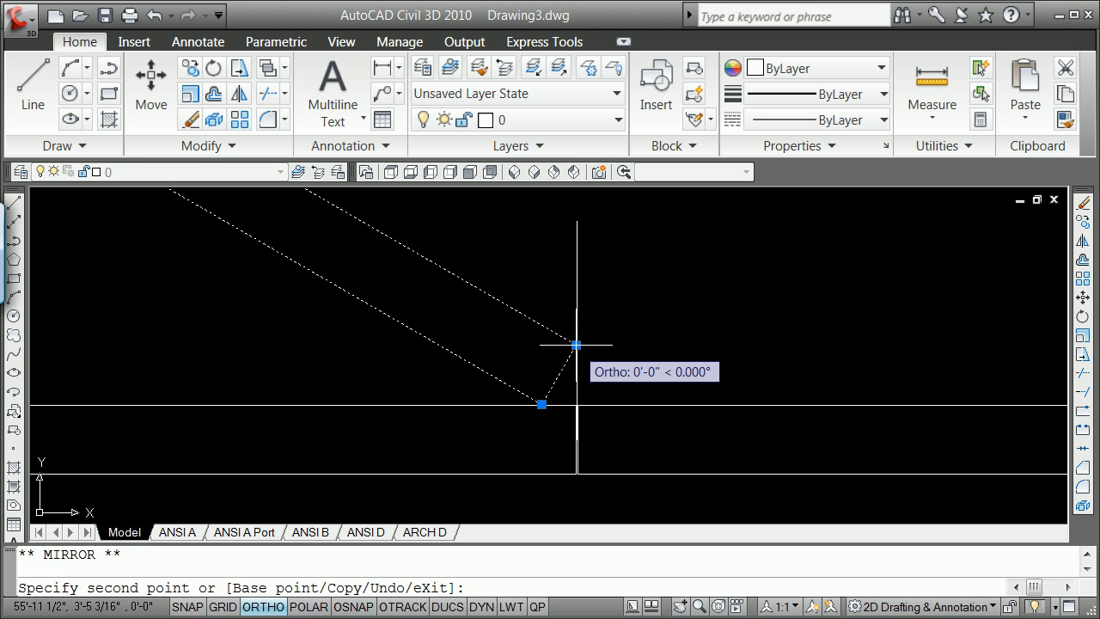
key("Return")
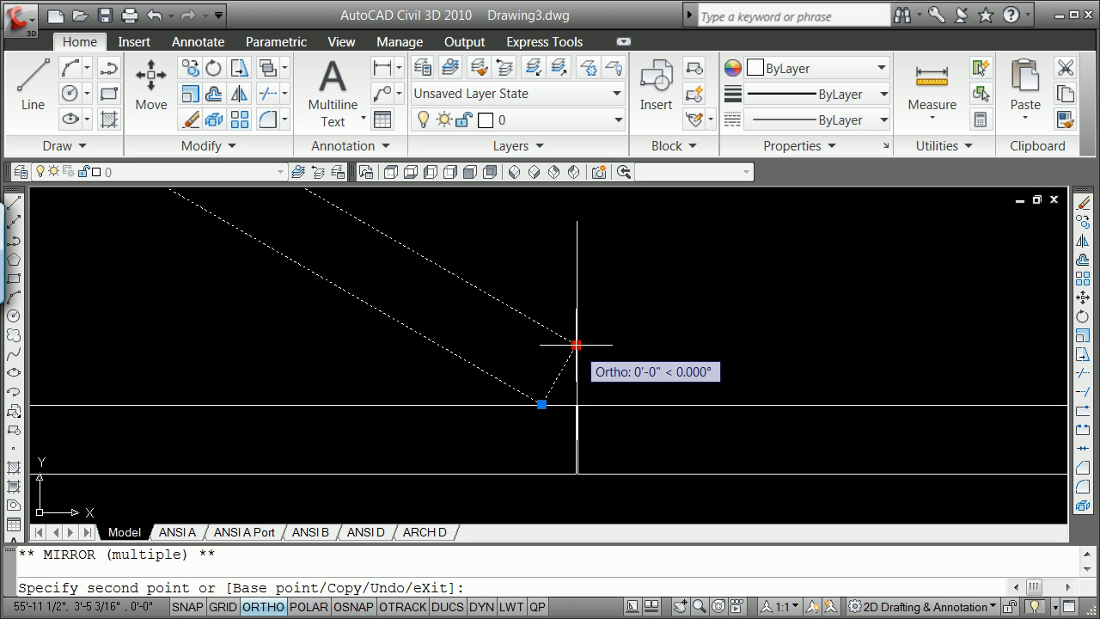
type("b")
key("Return")
right_click(647, 311, "shift")
left_click(705, 413)
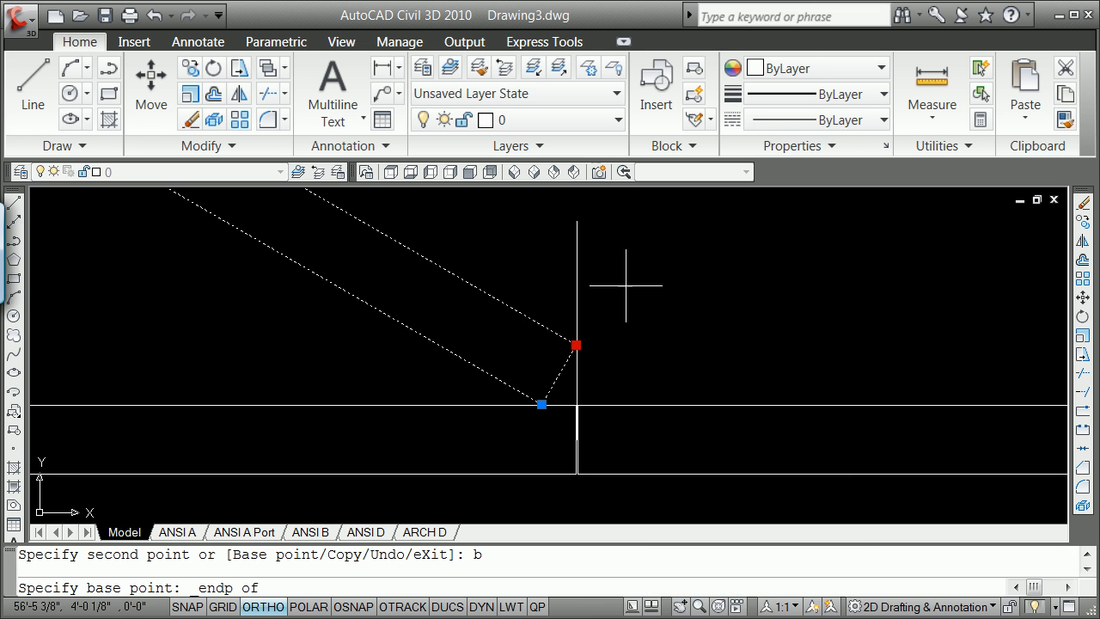
left_click(577, 223)
right_click(587, 234, "shift")
left_click(653, 335)
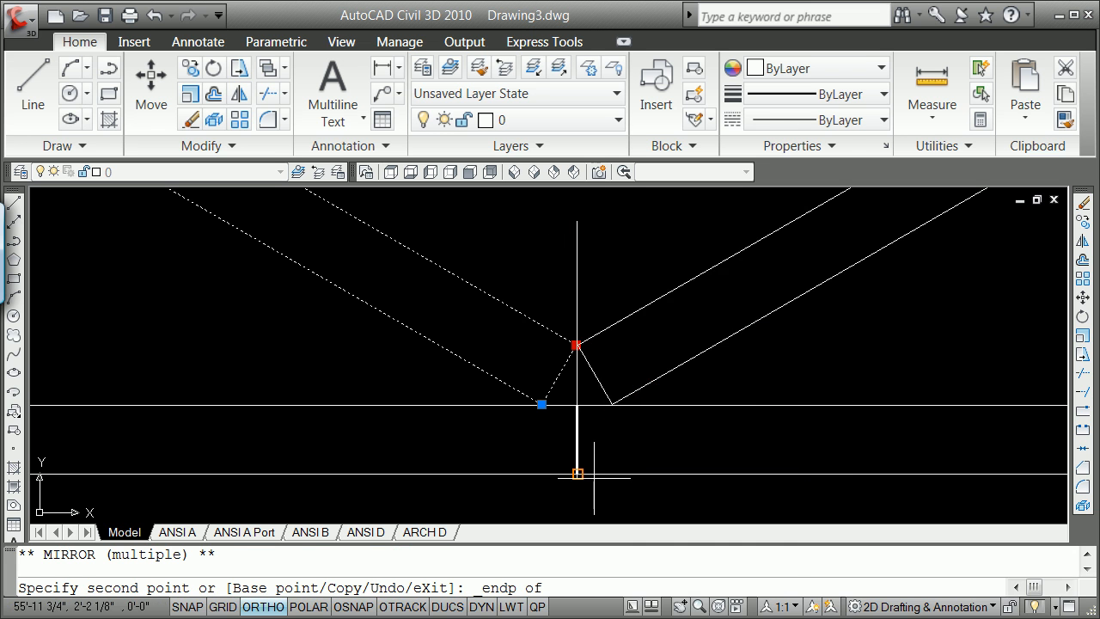
scroll(578, 473, "up", 5)
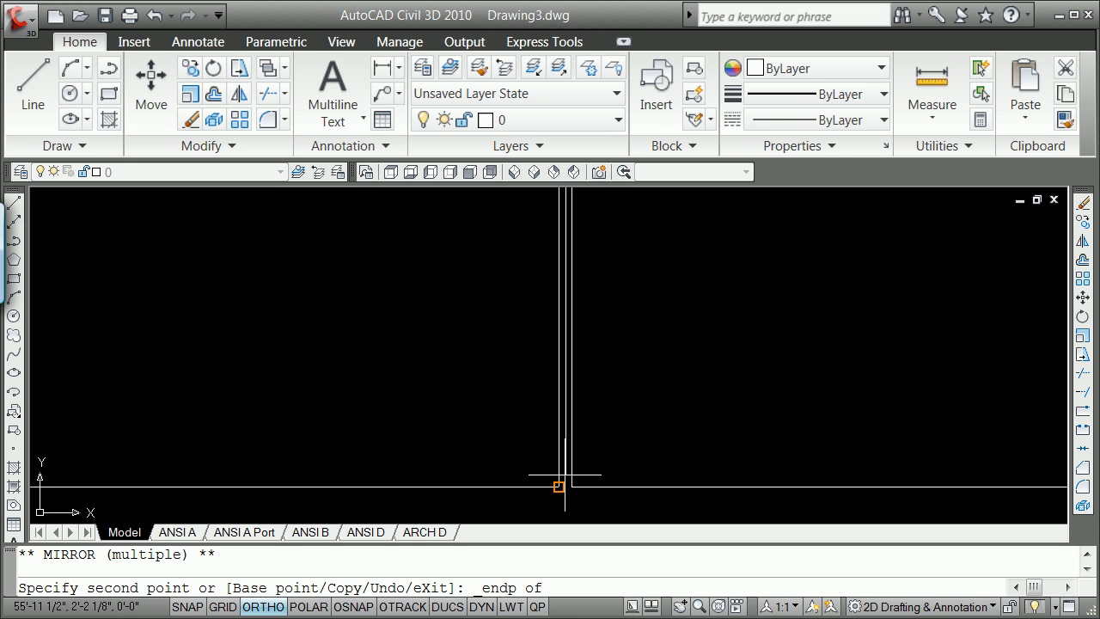
key("F8")
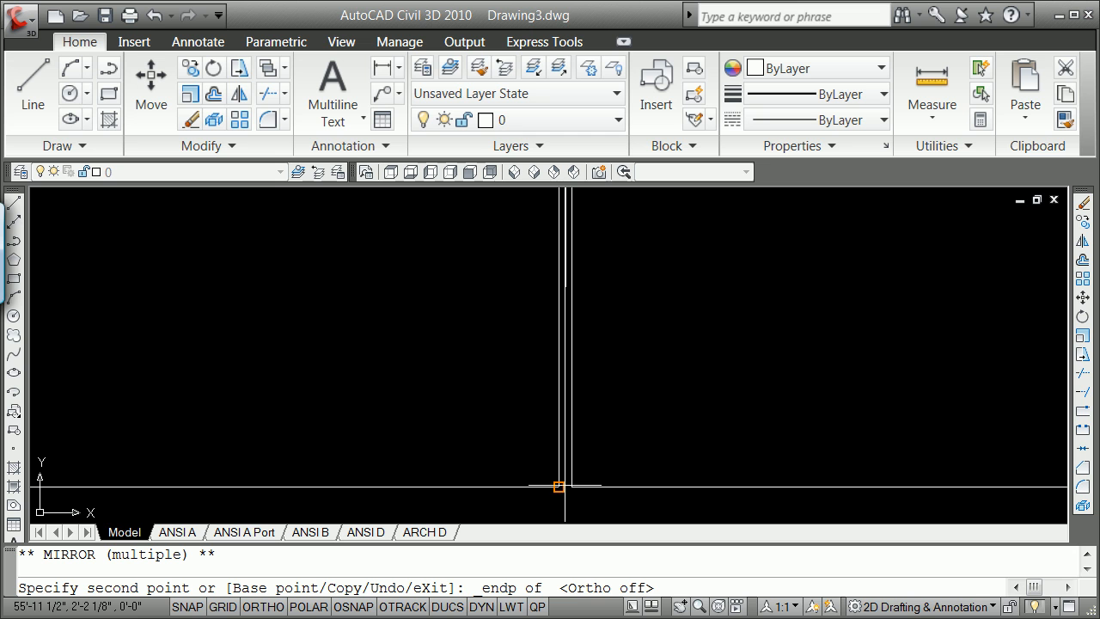
key("F8")
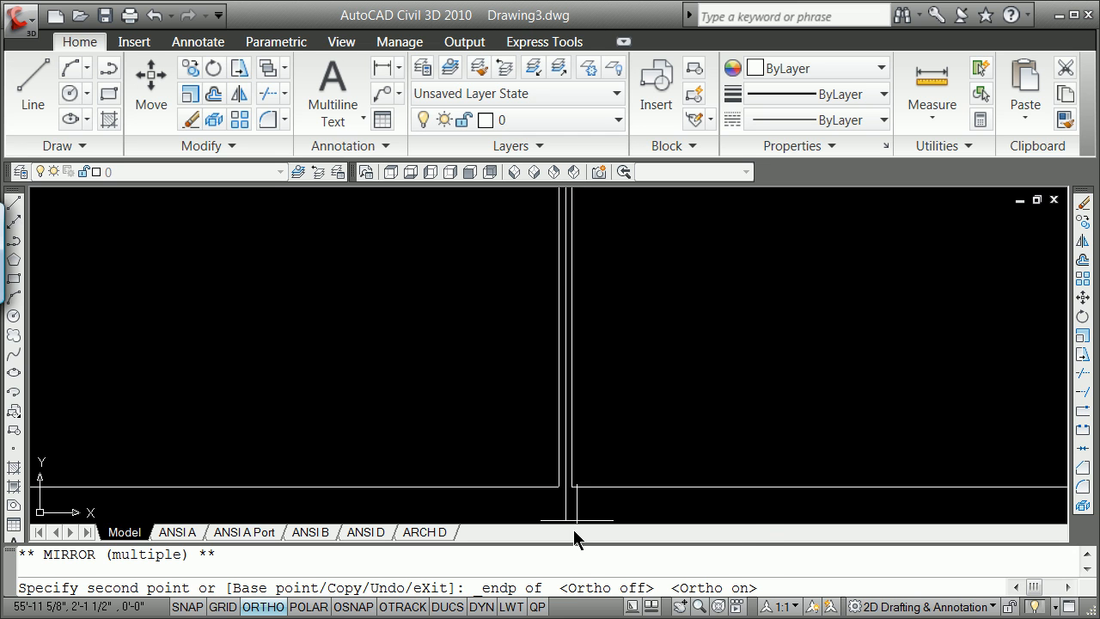
left_click(562, 513)
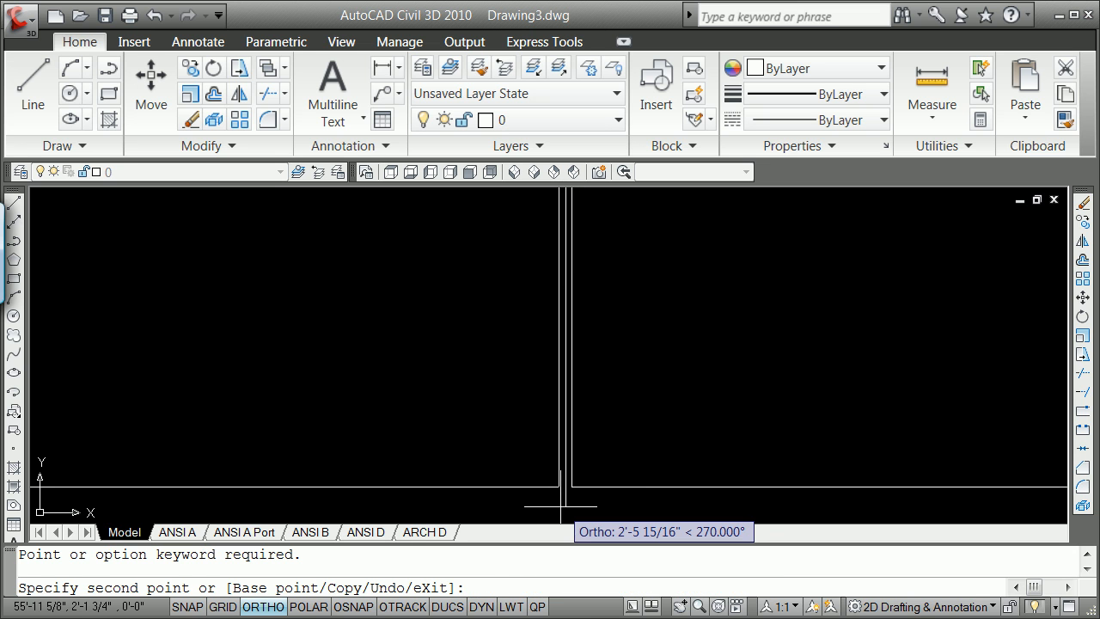
left_click(561, 506)
scroll(561, 503, "down", 7)
scroll(565, 480, "up", 3)
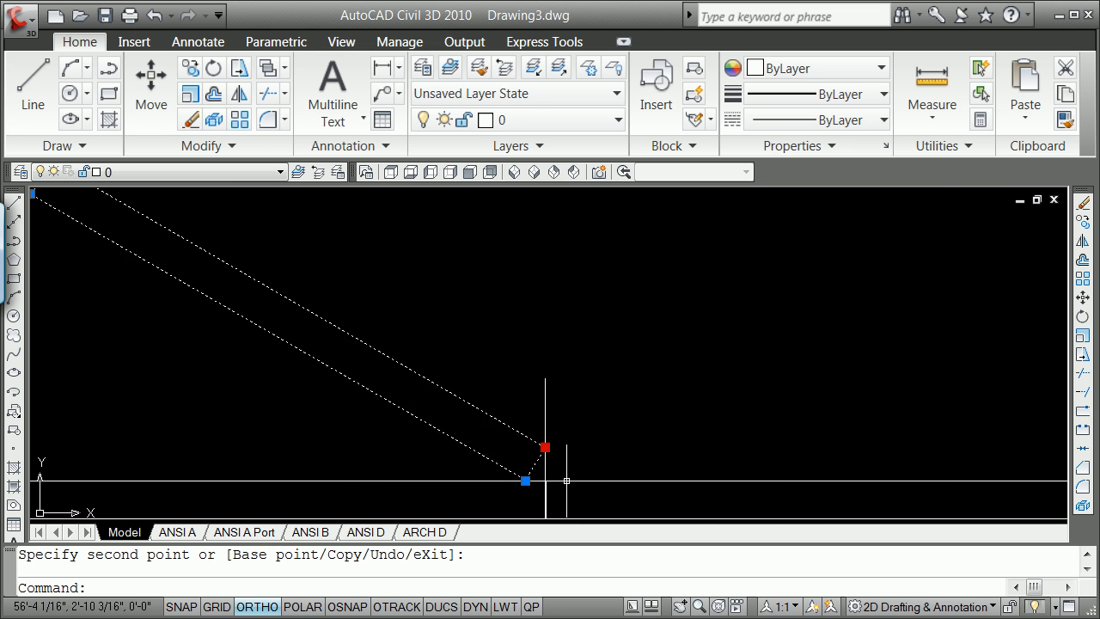
scroll(564, 481, "down", 4)
scroll(538, 496, "up", 6)
scroll(680, 334, "down", 2)
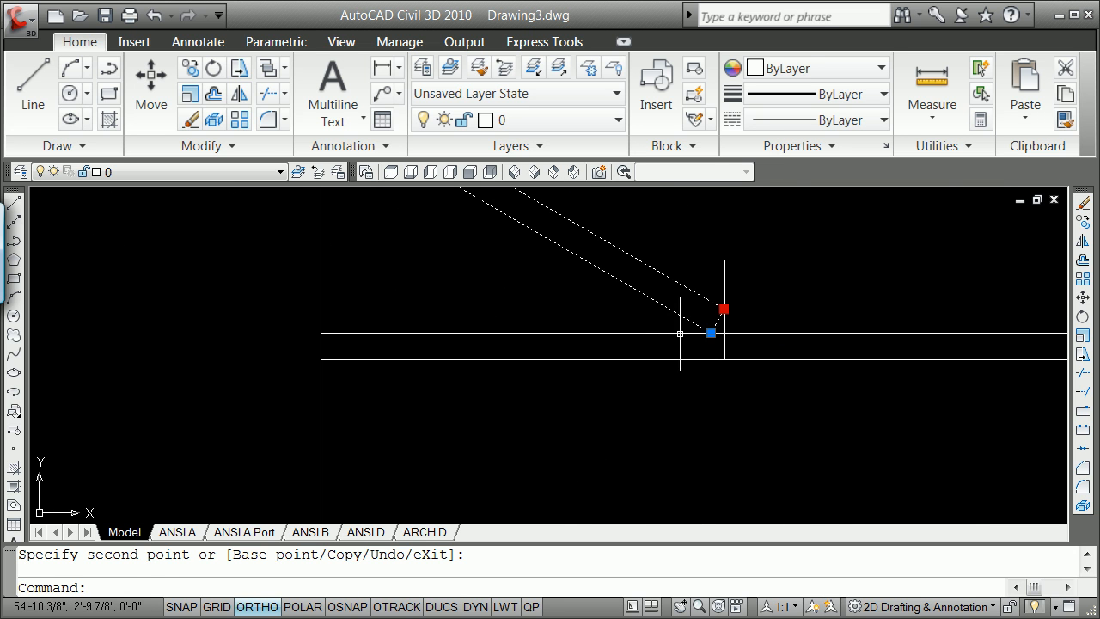
key("Escape")
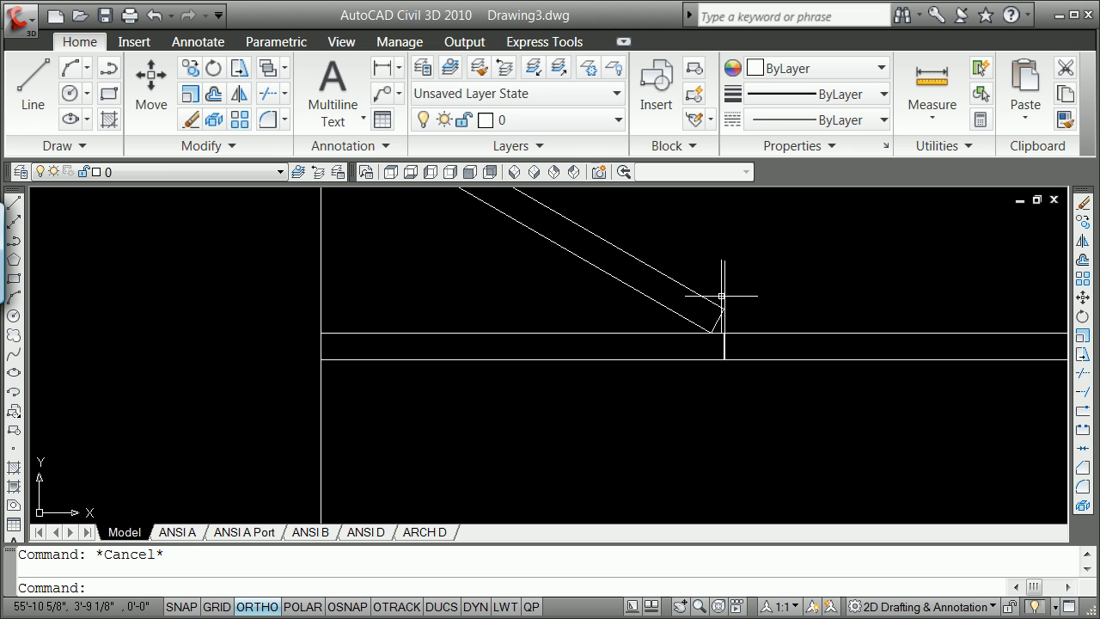
Grip-mirror the tilted left piece with the Copy option, using the vertical line's upper endpoint as base point and mirroring straight down.
left_click(724, 308)
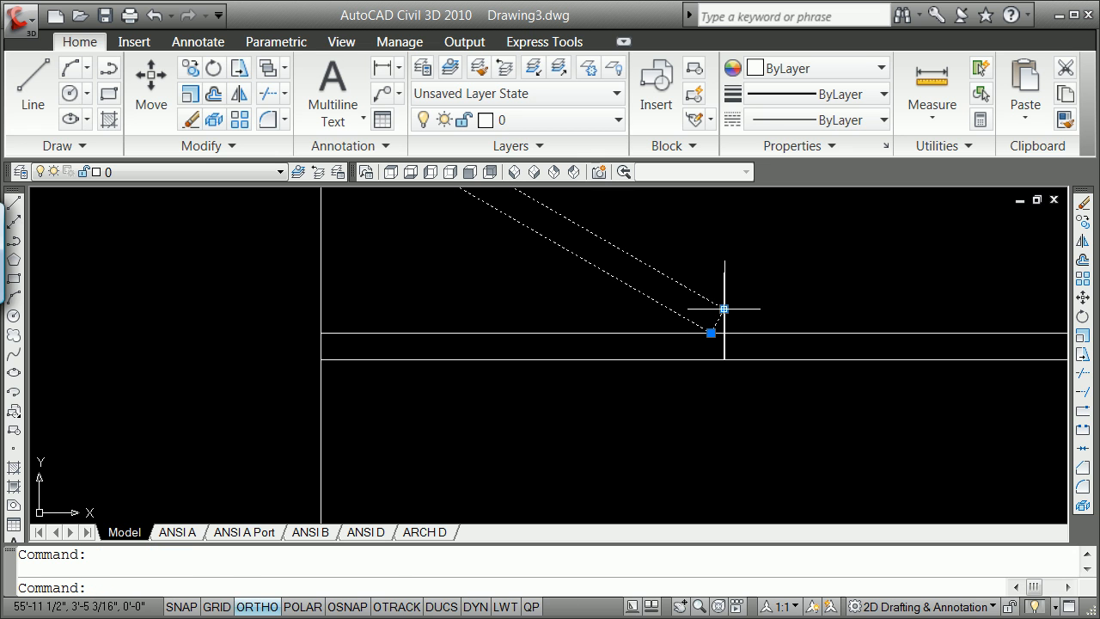
left_click(724, 308)
key("space")
key("space")
key("space")
key("space")
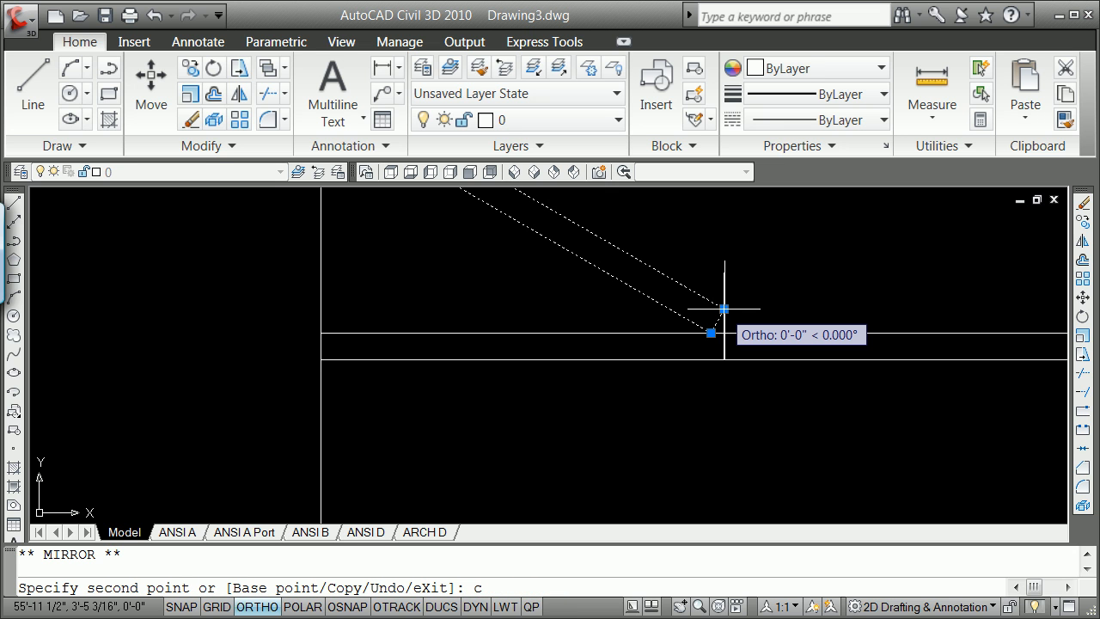
type("c")
key("Return")
type("b")
key("Return")
right_click(768, 295, "shift")
left_click(838, 397)
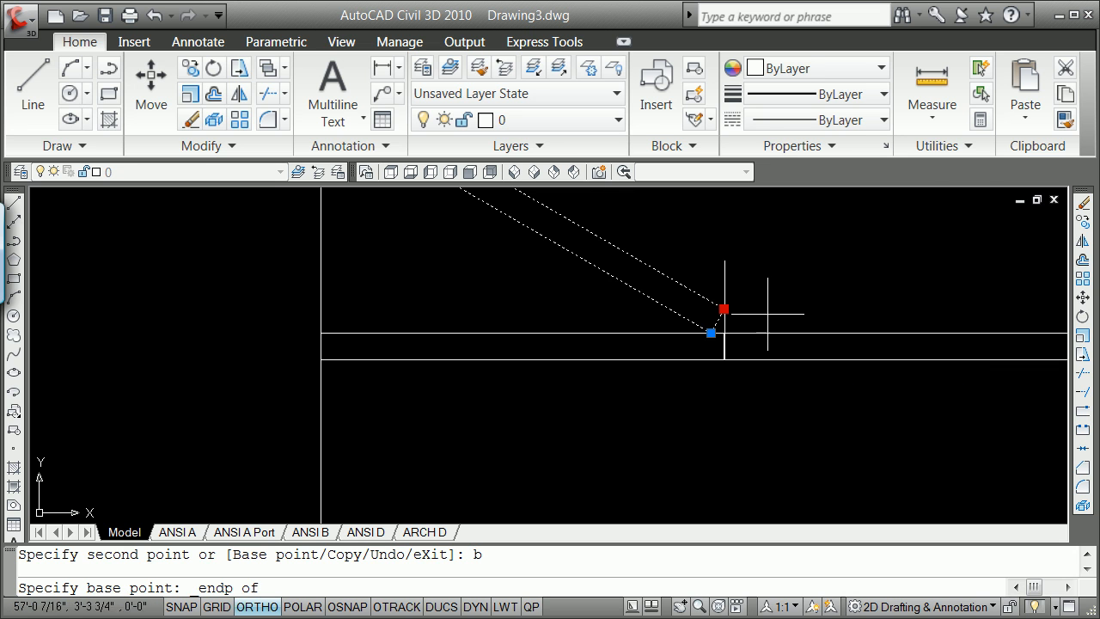
left_click(726, 261)
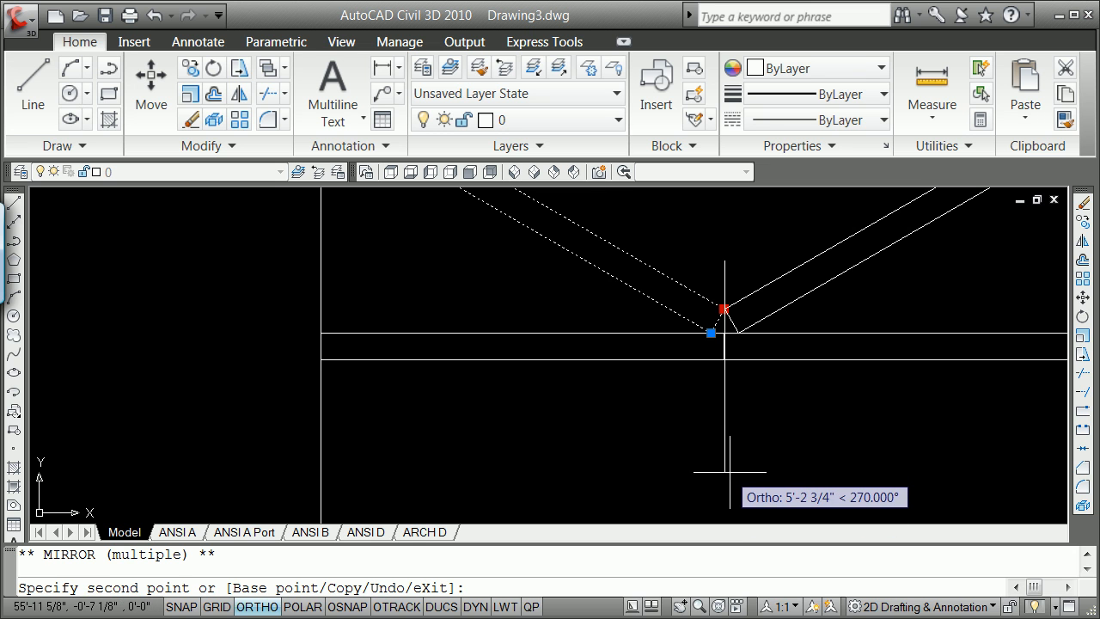
key("Return")
key("Escape")
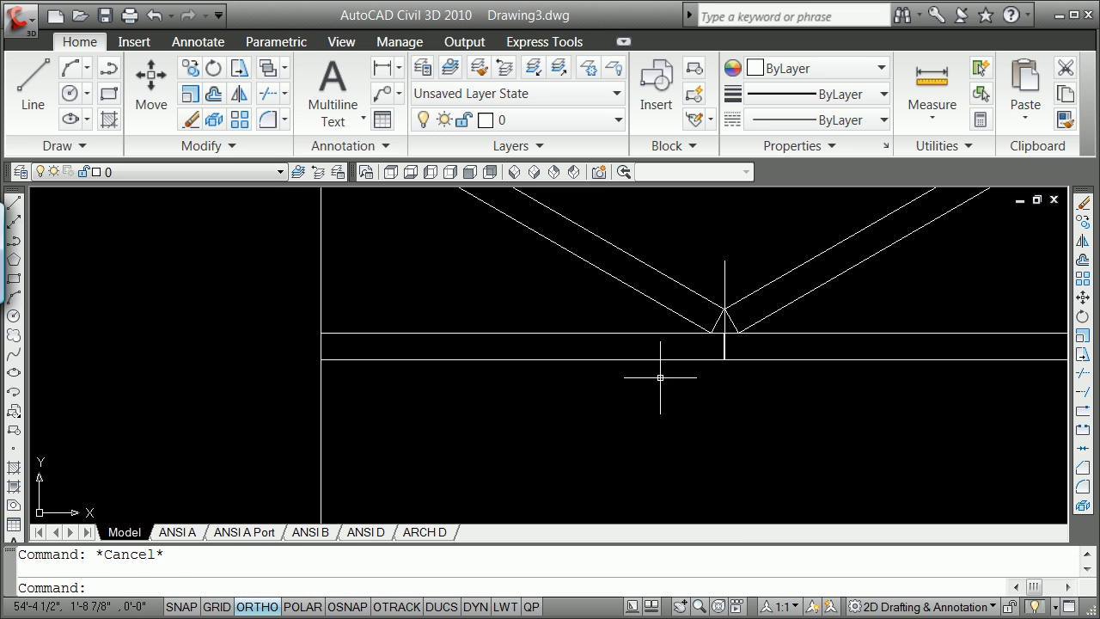
scroll(704, 250, "down", 1)
scroll(731, 268, "up", 3)
type("e")
key("Return")
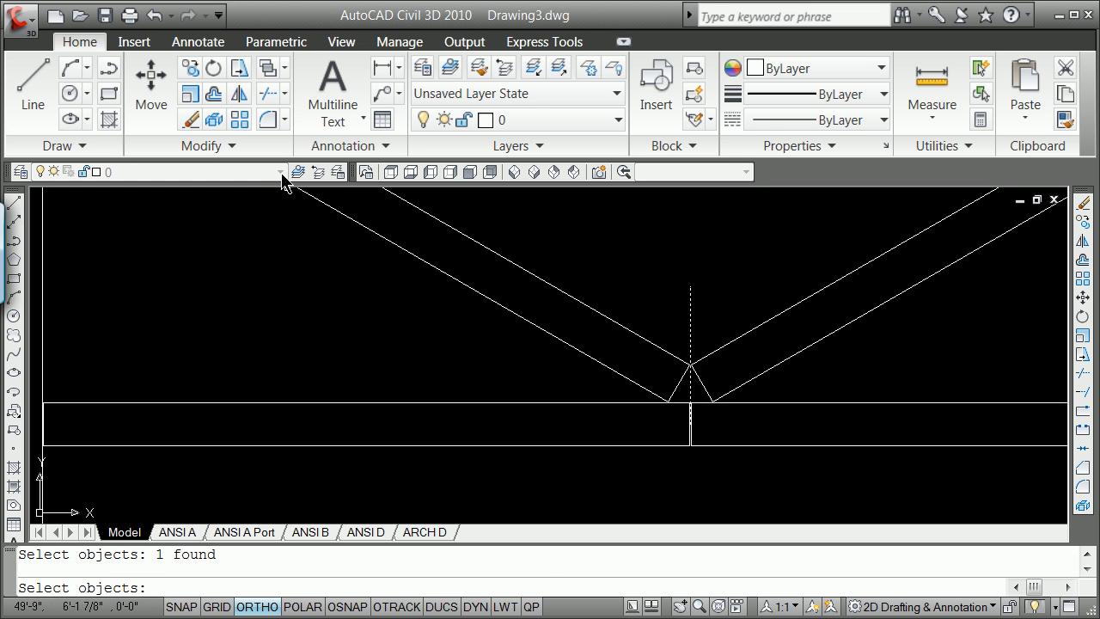
key("Escape")
key("Escape")
Move the vertical line between the tilted pieces to the centerline layer.
left_click(690, 312)
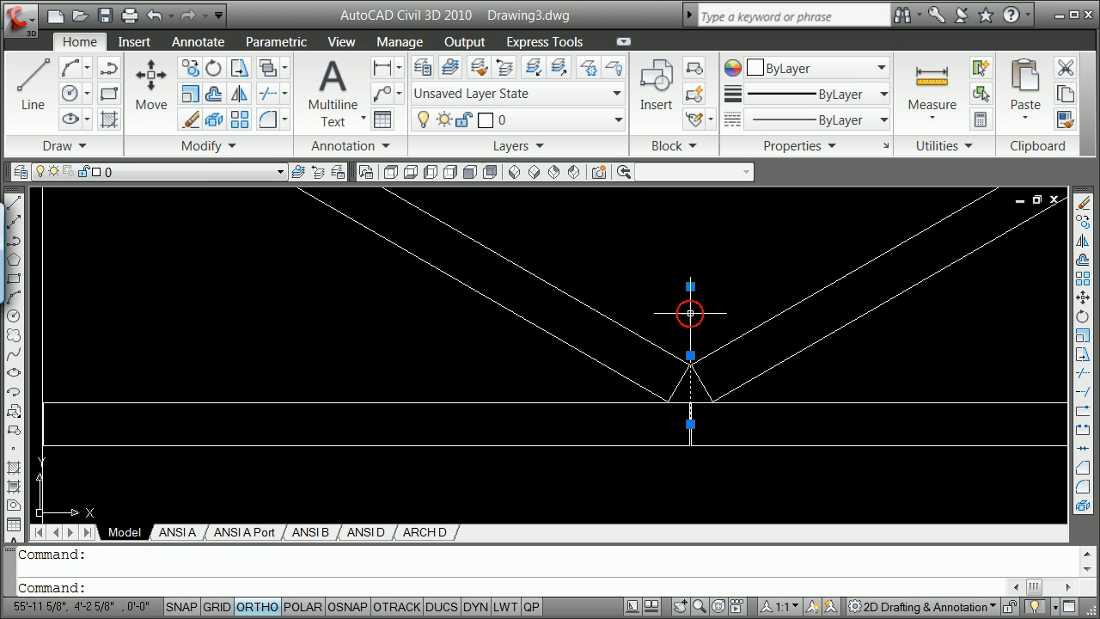
left_click(277, 173)
left_click(180, 203)
key("Escape")
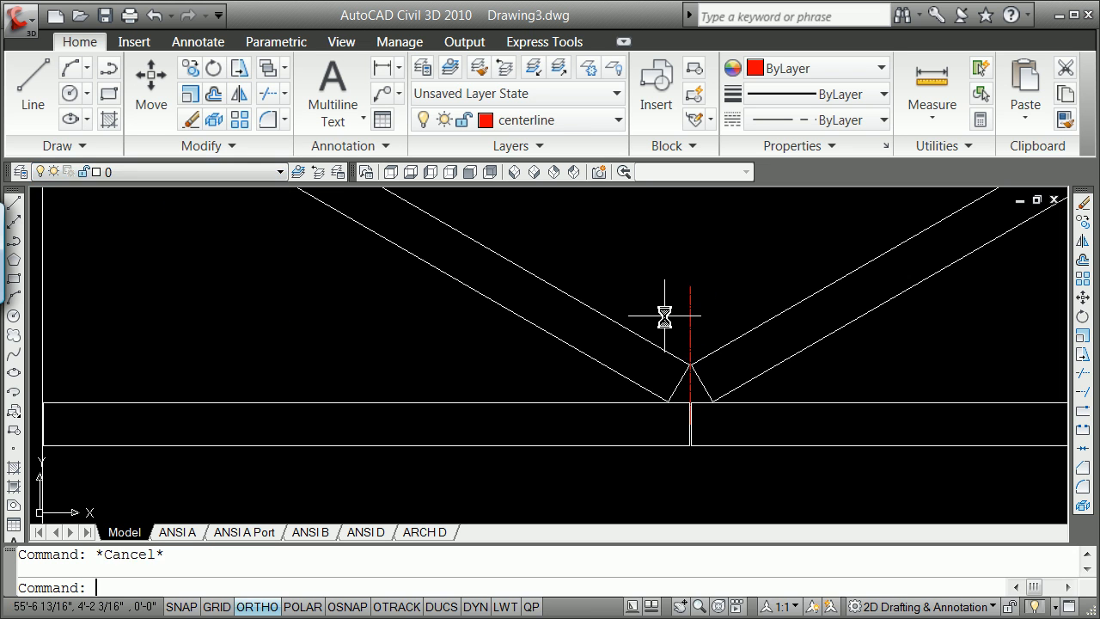
scroll(711, 419, "down", 2)
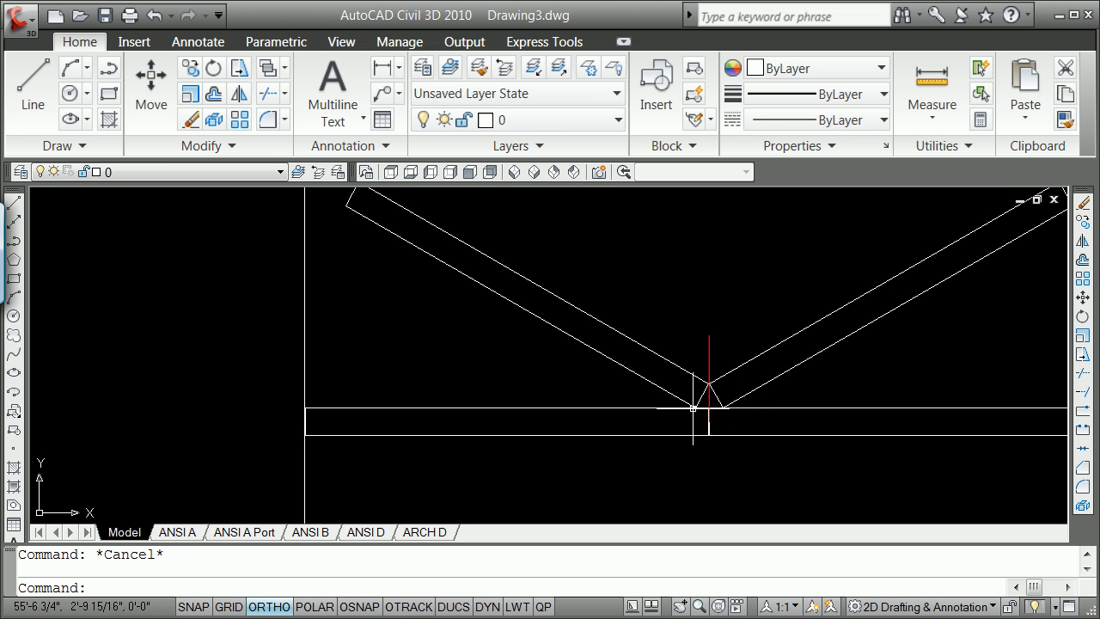
scroll(709, 385, "down", 2)
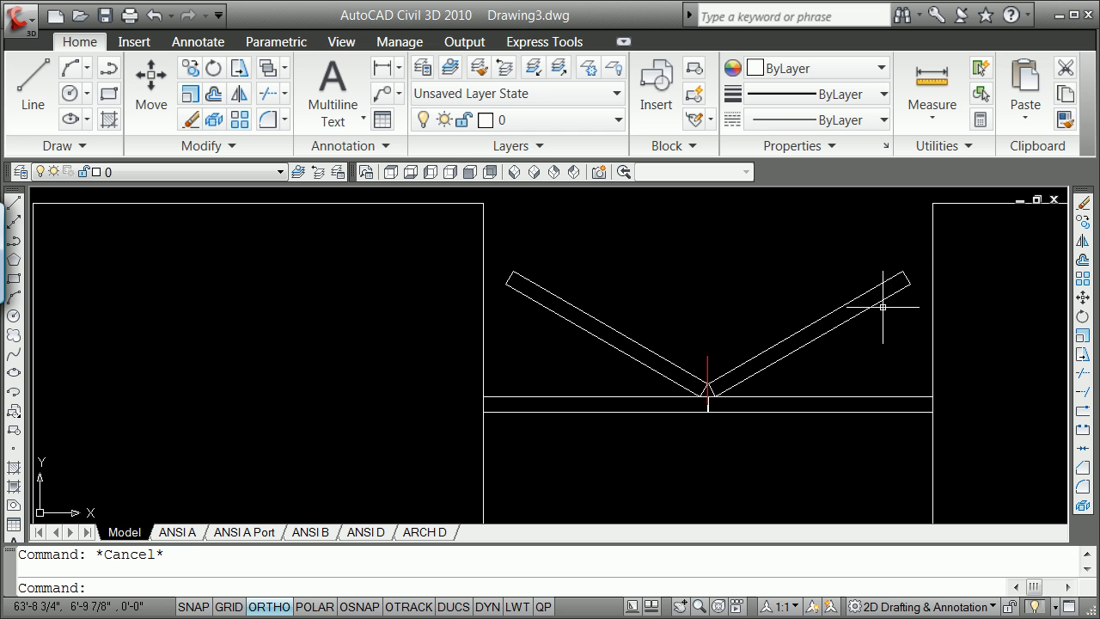
scroll(705, 401, "up", 2)
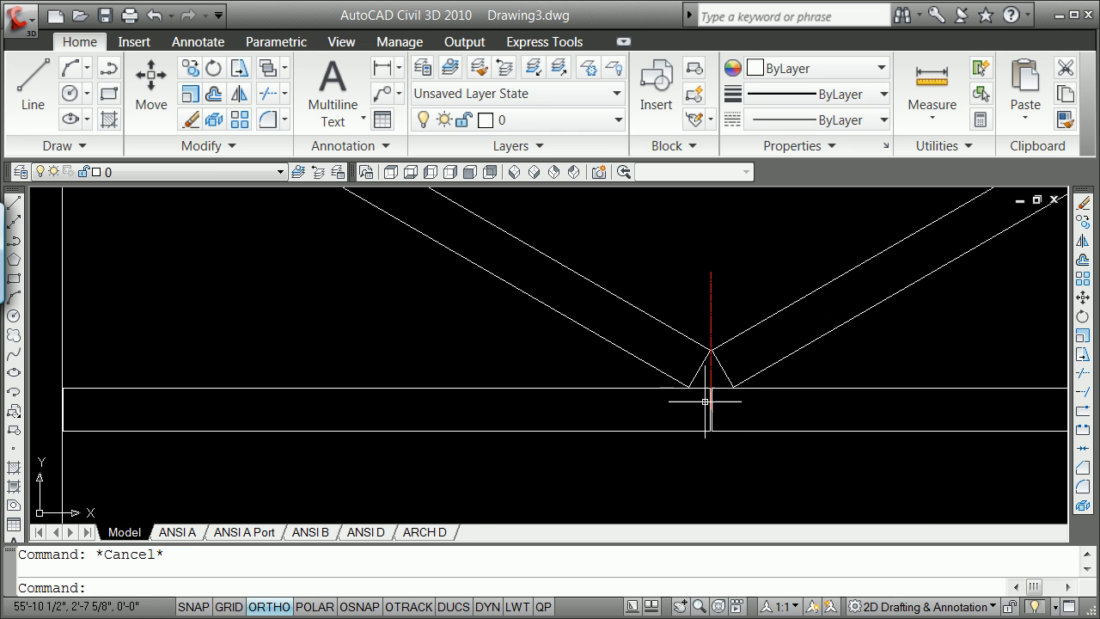
scroll(674, 442, "up", 3)
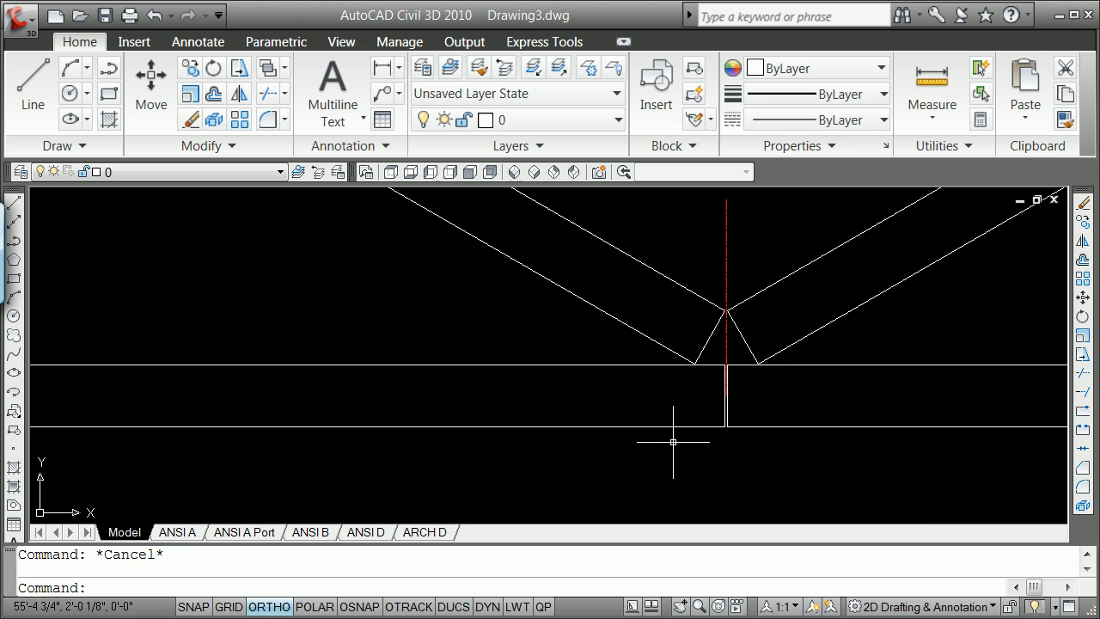
scroll(672, 434, "down", 2)
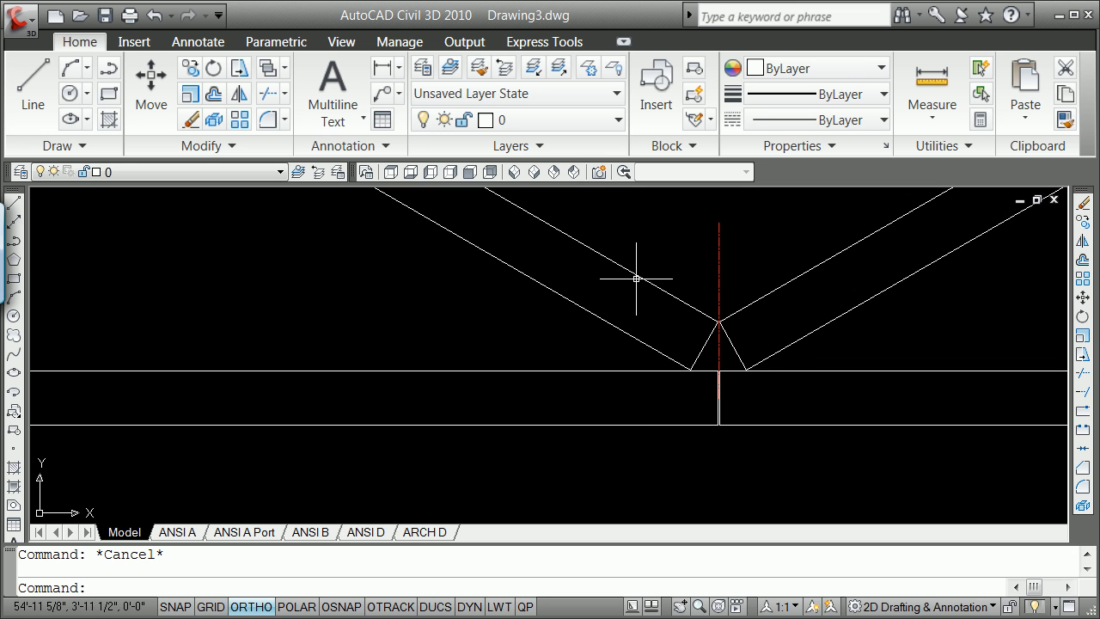
left_click(636, 278)
left_click(756, 297)
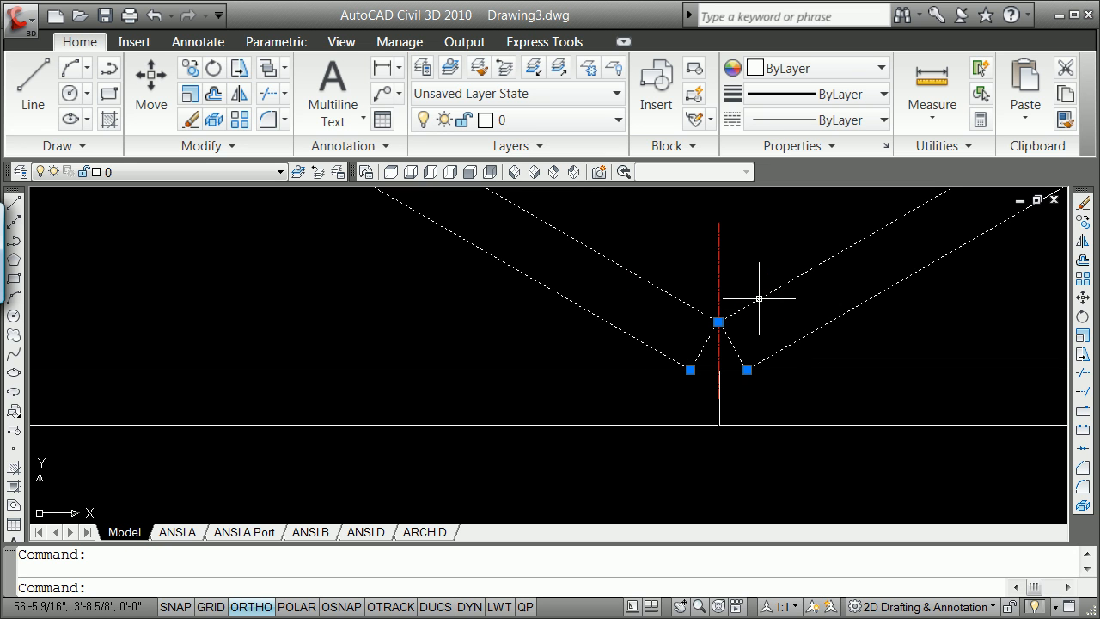
key("Escape")
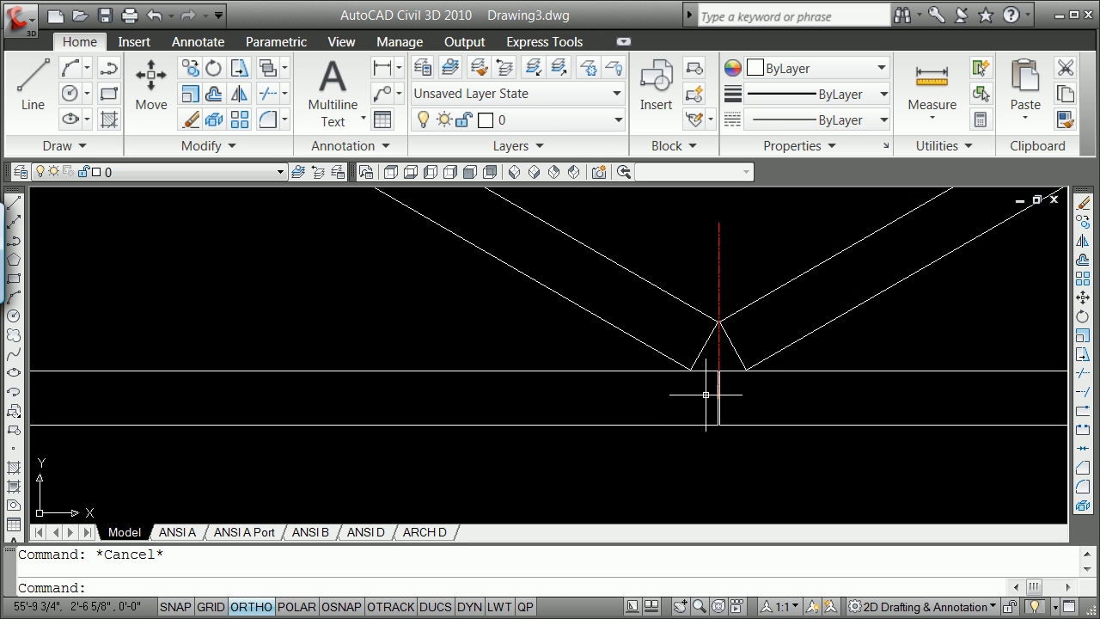
Offset the vertical centerline 1 inch to the left.
scroll(713, 389, "down", 2)
scroll(710, 396, "down", 1)
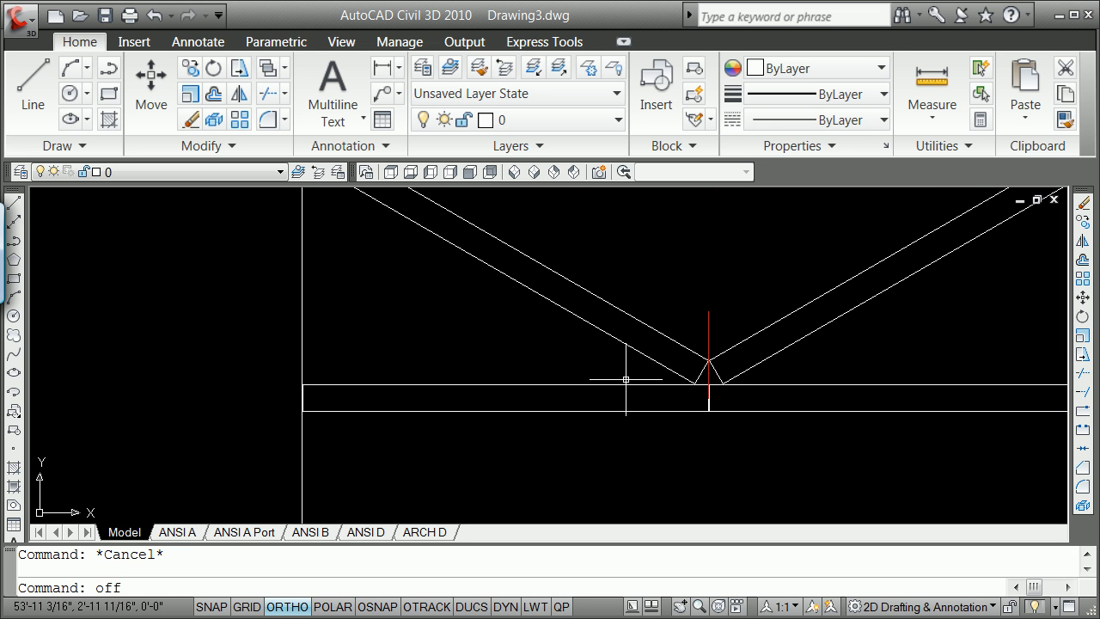
key("Return")
type("1")
key("Return")
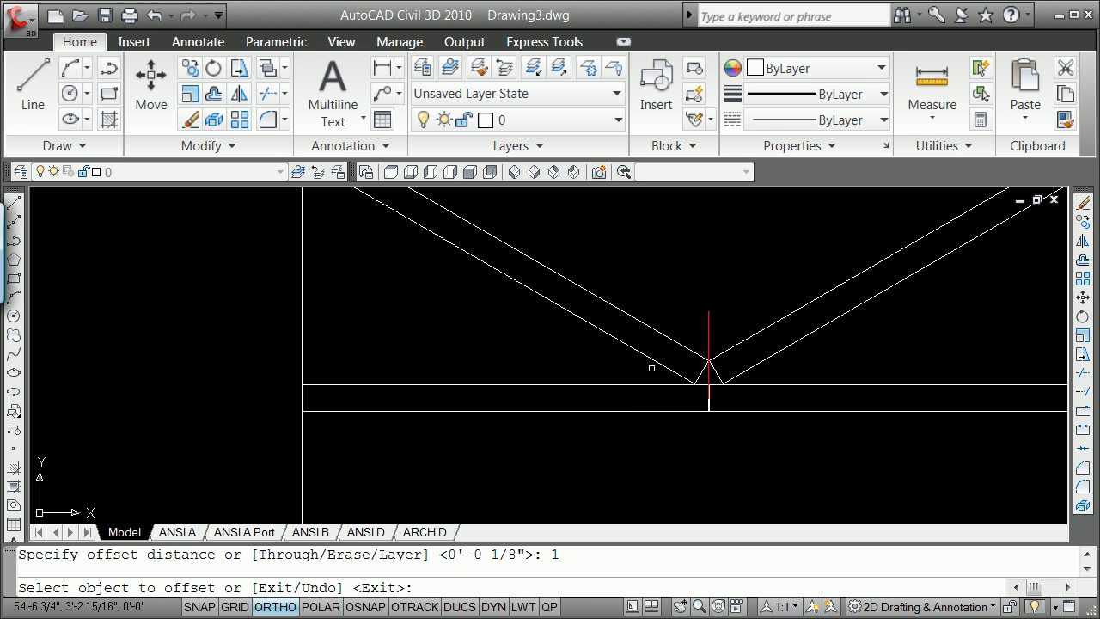
left_click(710, 331)
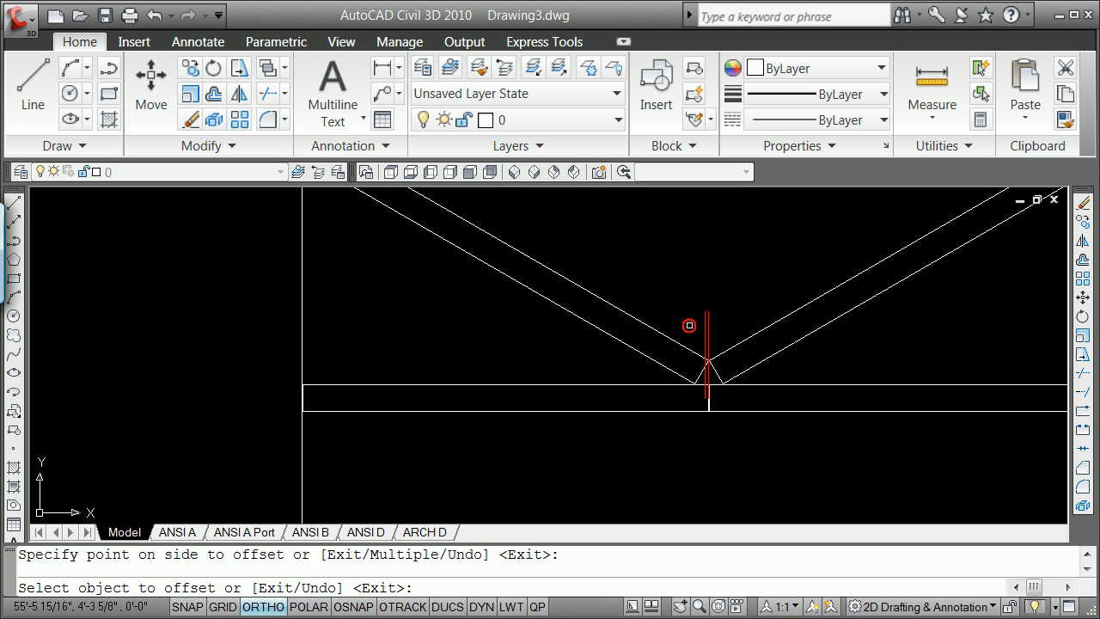
left_click(700, 331)
key("Return")
Erase the offset copy just left of the centerline.
type("e")
key("Return")
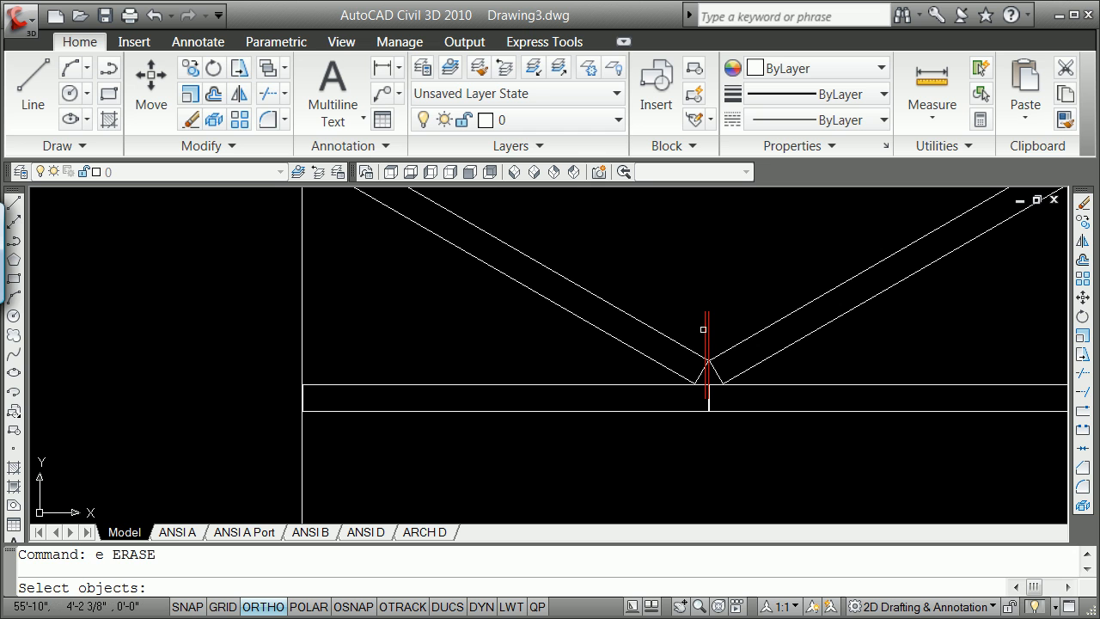
left_click(701, 331)
key("Return")
Offset the vertical centerline 1 foot to each side.
type("o")
key("Return")
type("1'")
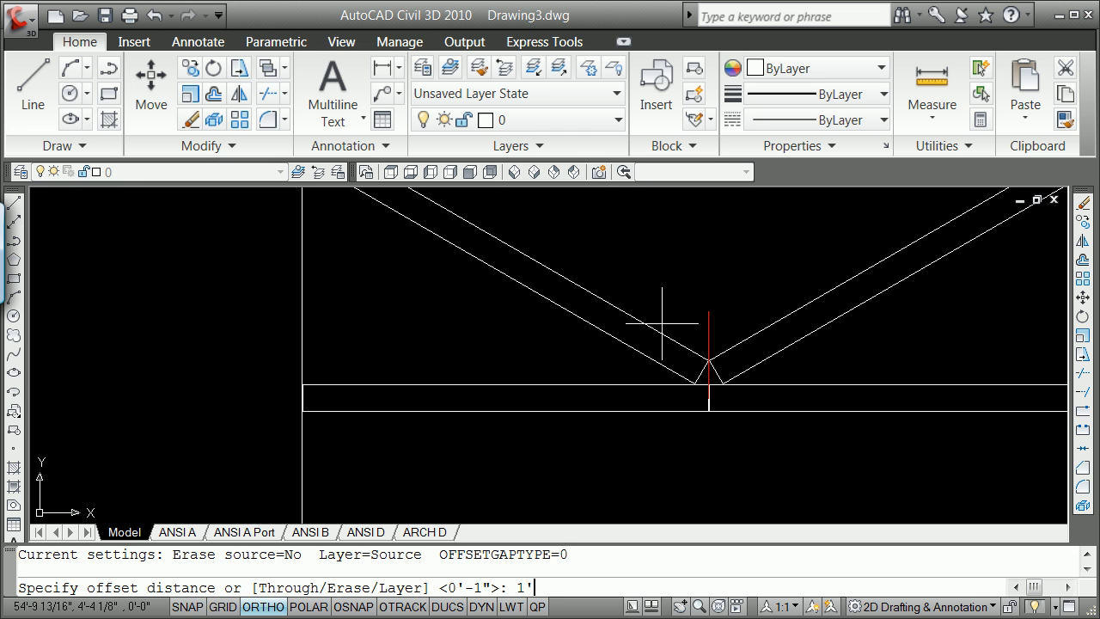
key("Return")
left_click(707, 329)
left_click(698, 326)
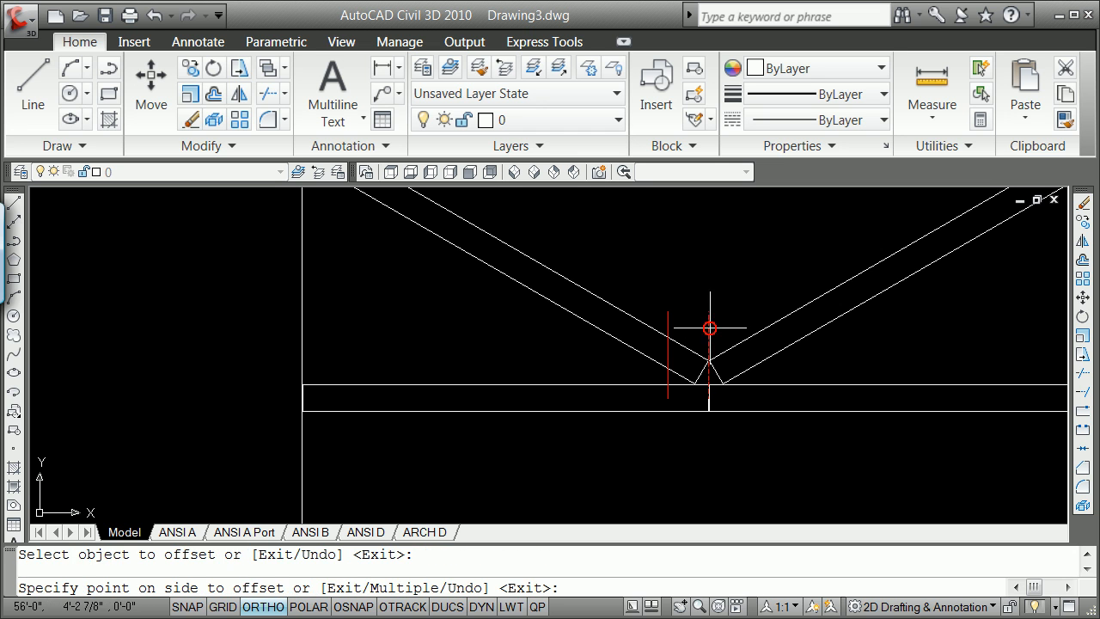
left_click(748, 334)
key("Return")
Extend both offset centerlines down to the bottom edge of the horizontal piece.
type("ex")
key("Return")
key("Return")
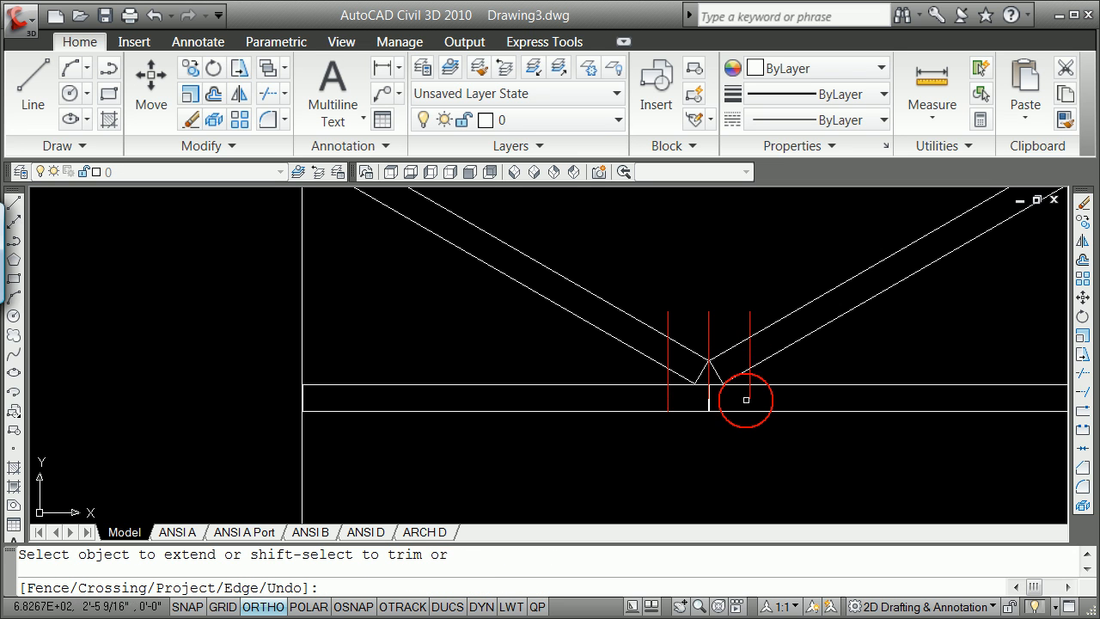
key("Return")
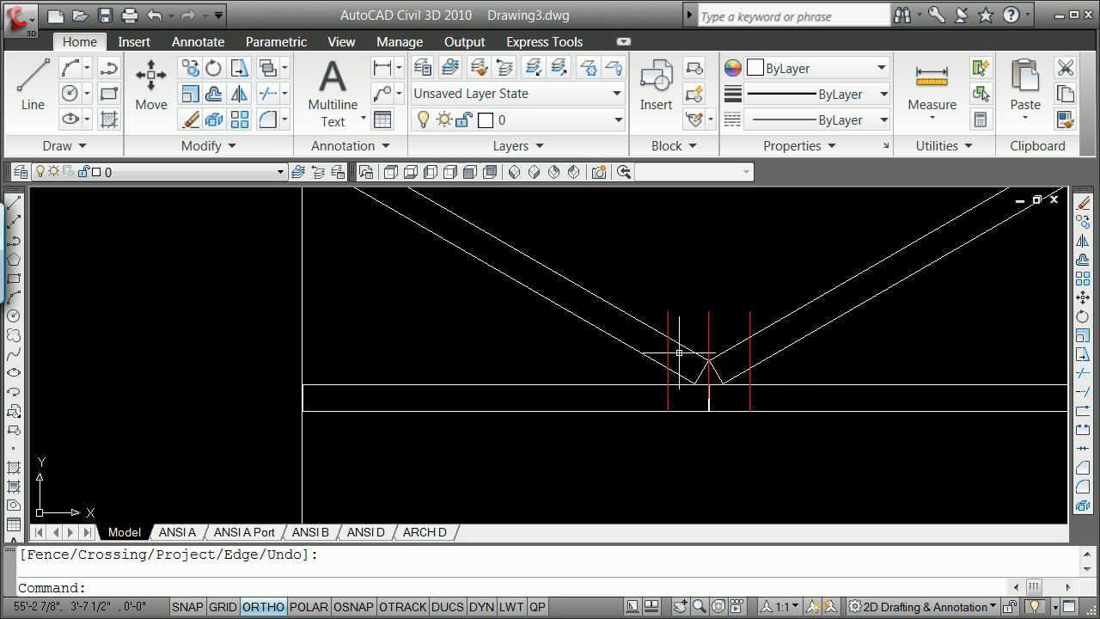
Draw a horizontal line joining the intersections of the two offset centerlines with the upper edges of the tilted pieces.
type("li")
key("Return")
type("int: in")
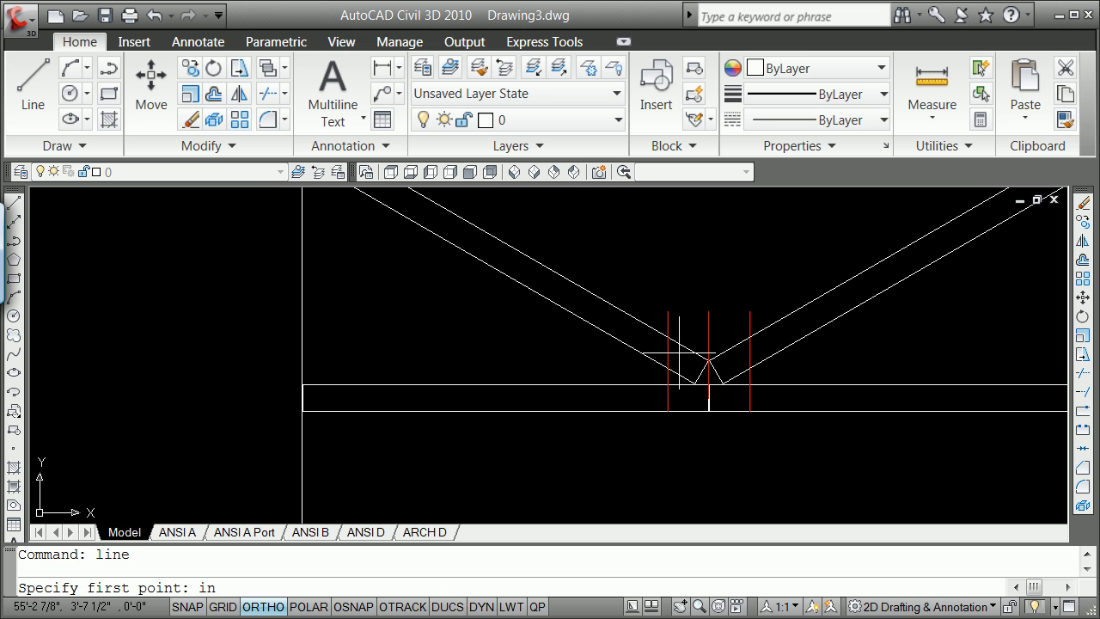
type("t")
key("Return")
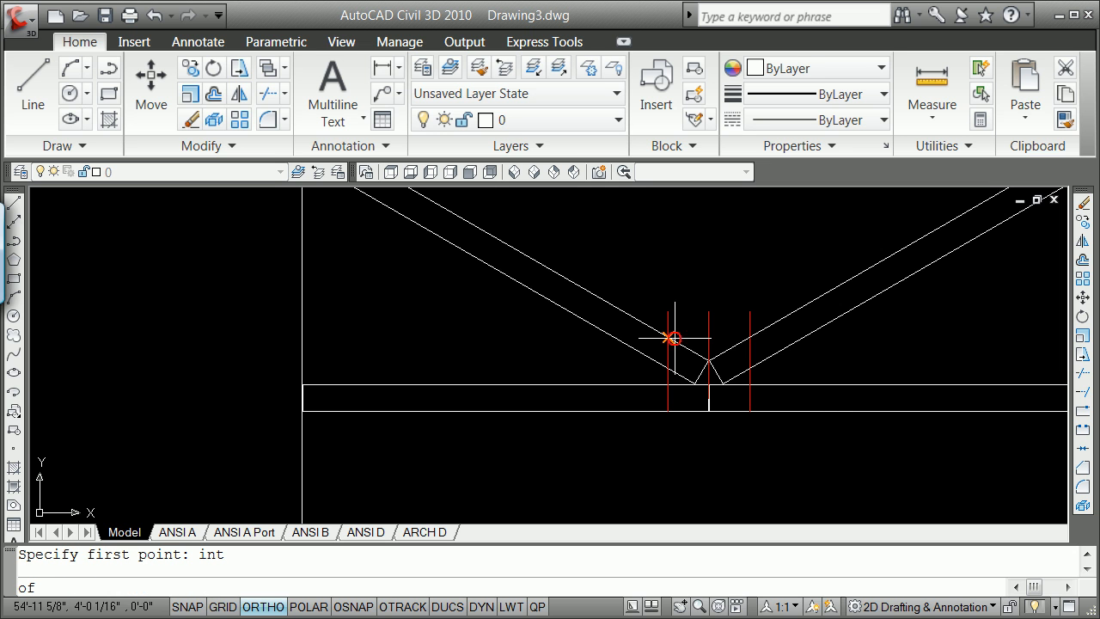
left_click(684, 346)
right_click(777, 326, "shift")
left_click(856, 468)
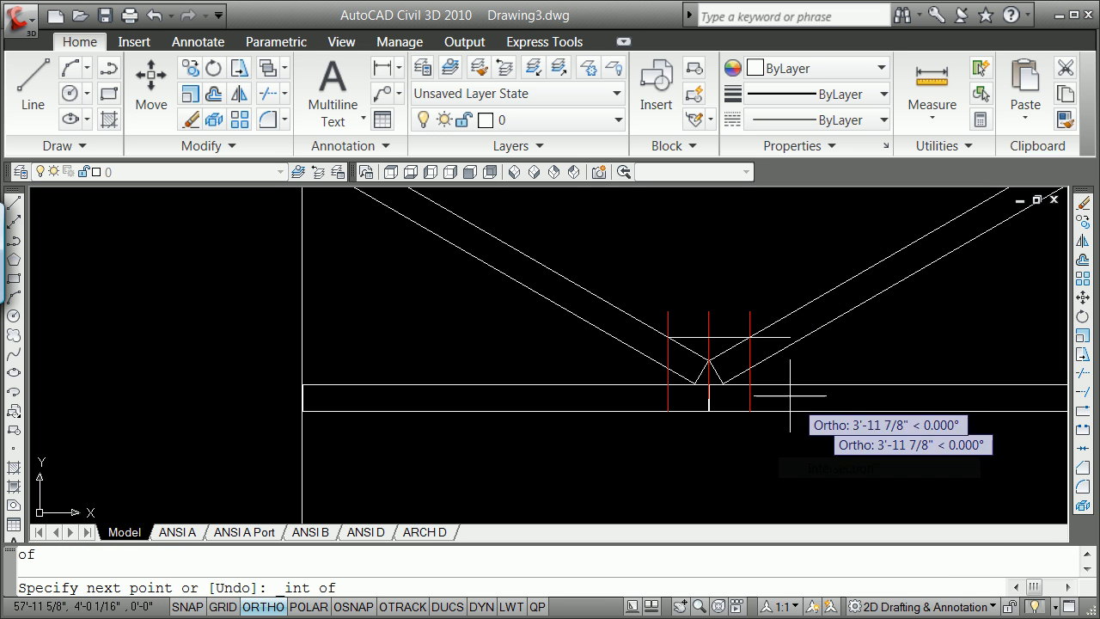
left_click(749, 337)
key("Return")
Try to trim the right half of the horizontal line at the centerline, and undo the trim.
type("trim")
key("Return")
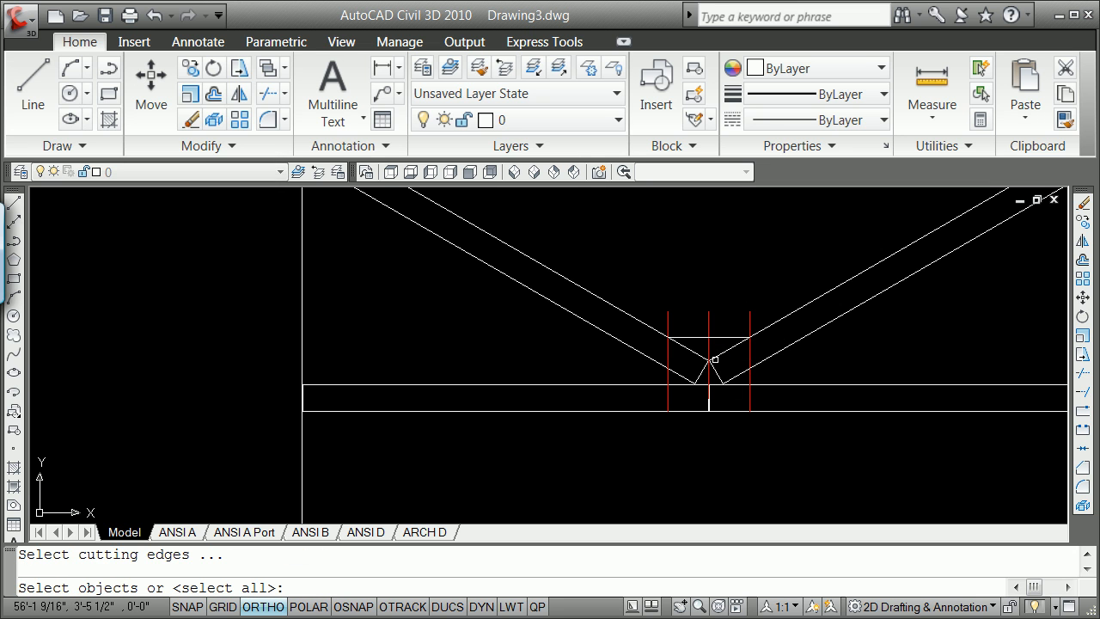
key("Return")
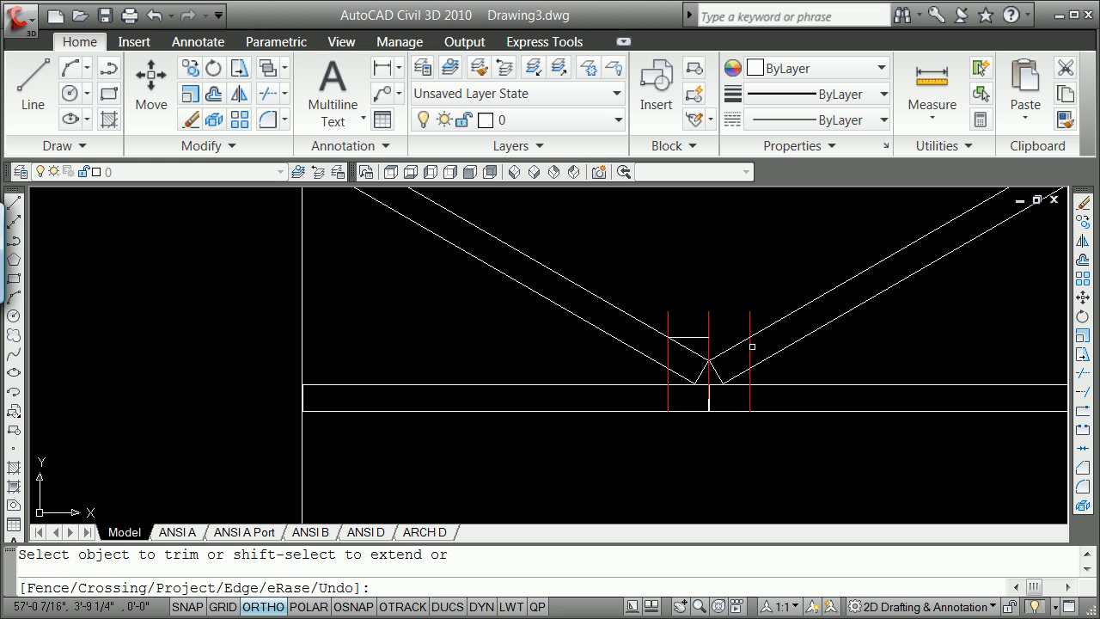
key("Escape")
key("ctrl+z")
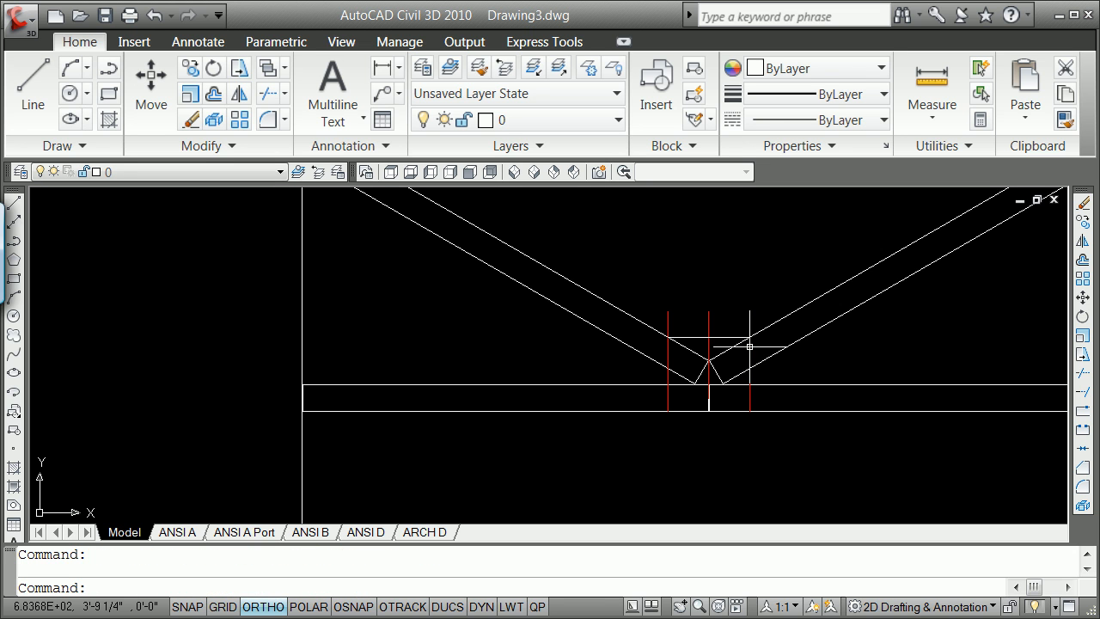
Fillet the horizontal line with the right offset centerline at radius 0, keeping the part below the corner.
type("z")
key("Return")
type("w")
key("Return")
left_click(627, 455)
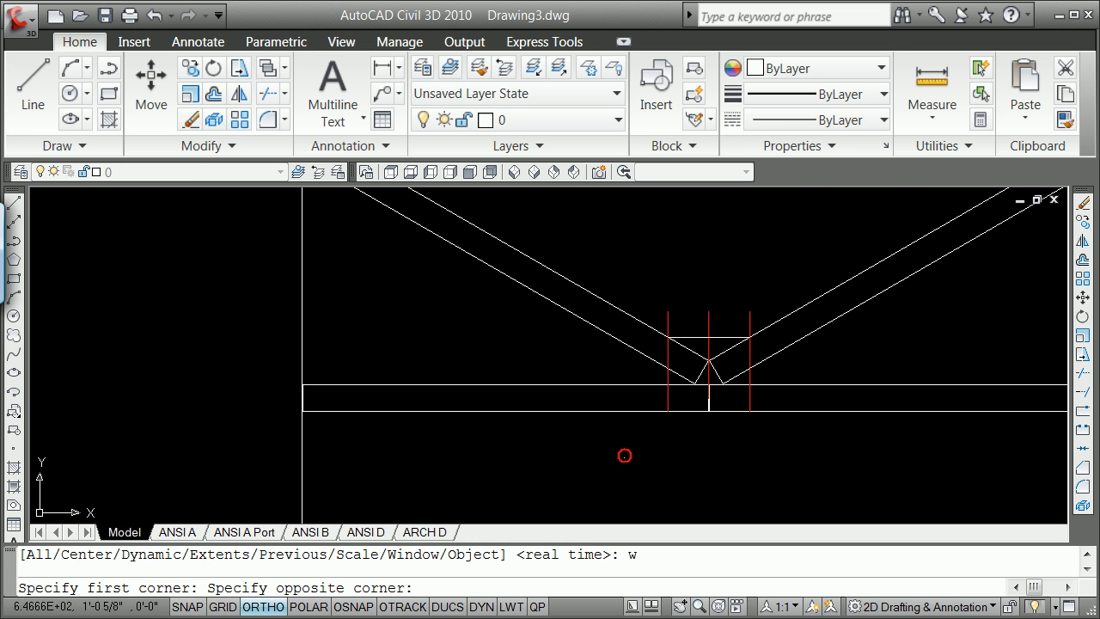
left_click(795, 283)
type("f")
key("Return")
type("r")
key("Return")
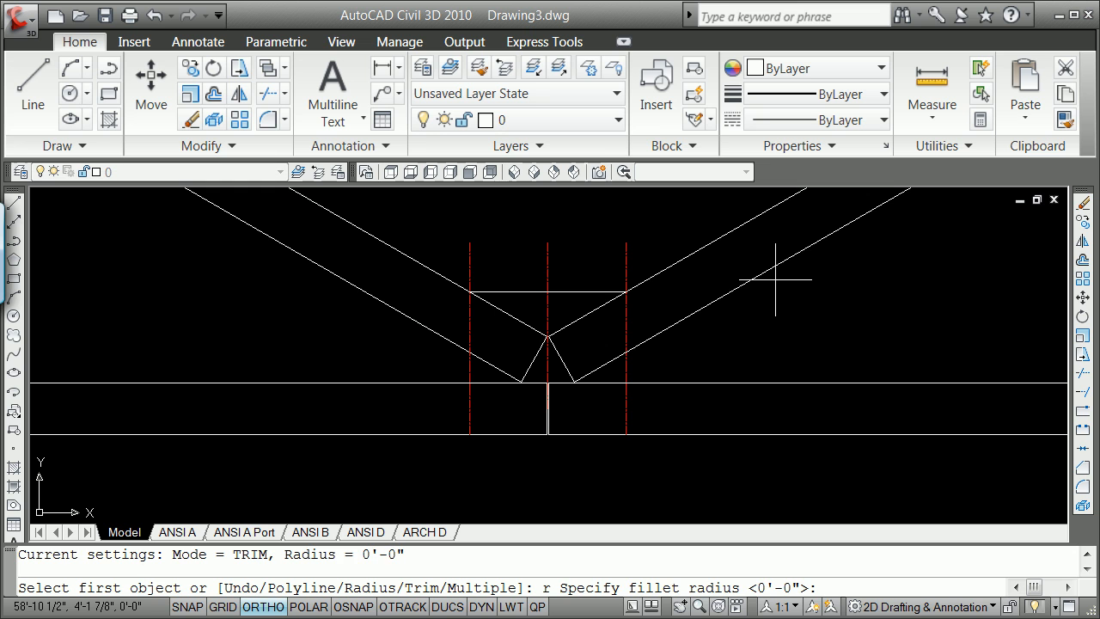
type("0")
key("Return")
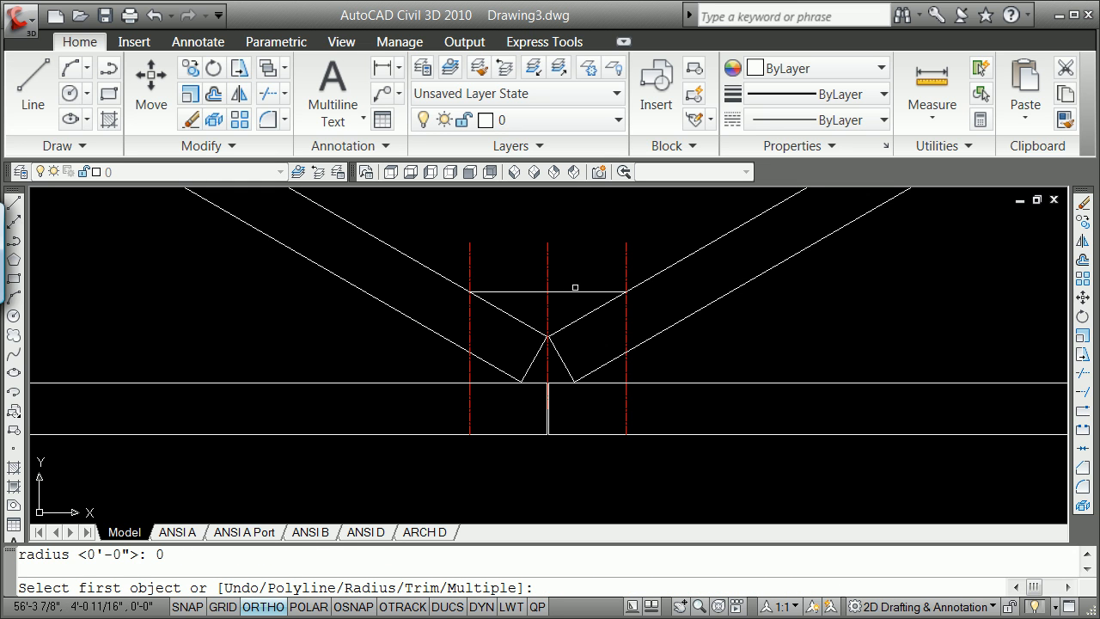
left_click(581, 292)
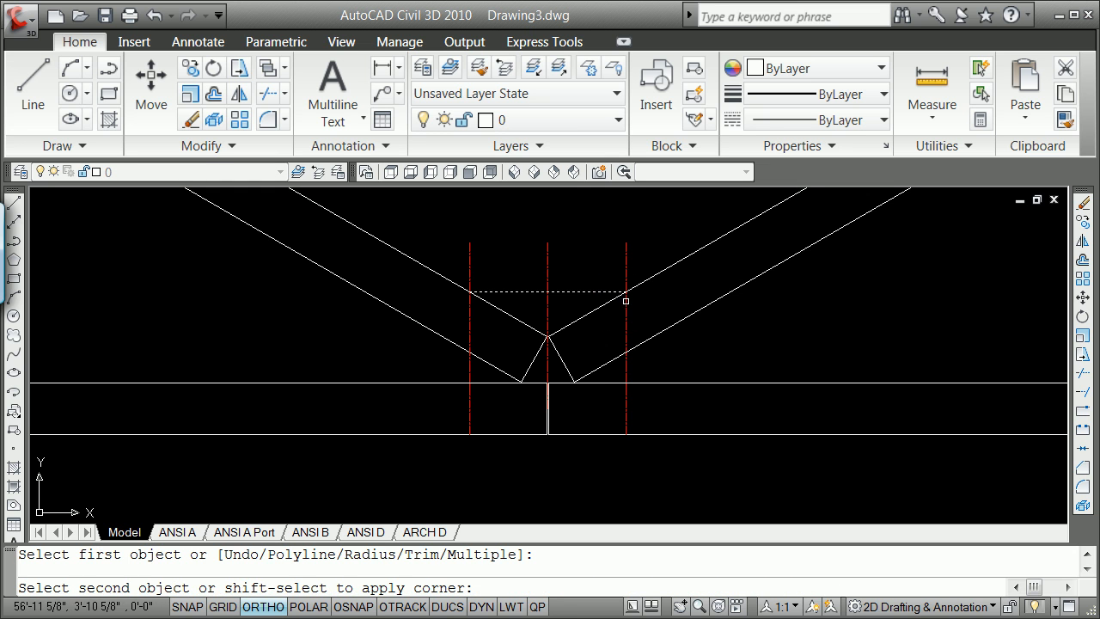
left_click(624, 300)
Fillet the horizontal line with the left offset centerline into a sharp corner, keeping the part below it.
key("Return")
left_click(485, 290)
left_click(470, 305)
Draw a line along the bottom edge of the horizontal piece between the lower endpoints of the two offset centerlines.
type("l")
key("Return")
type("end")
key("Return")
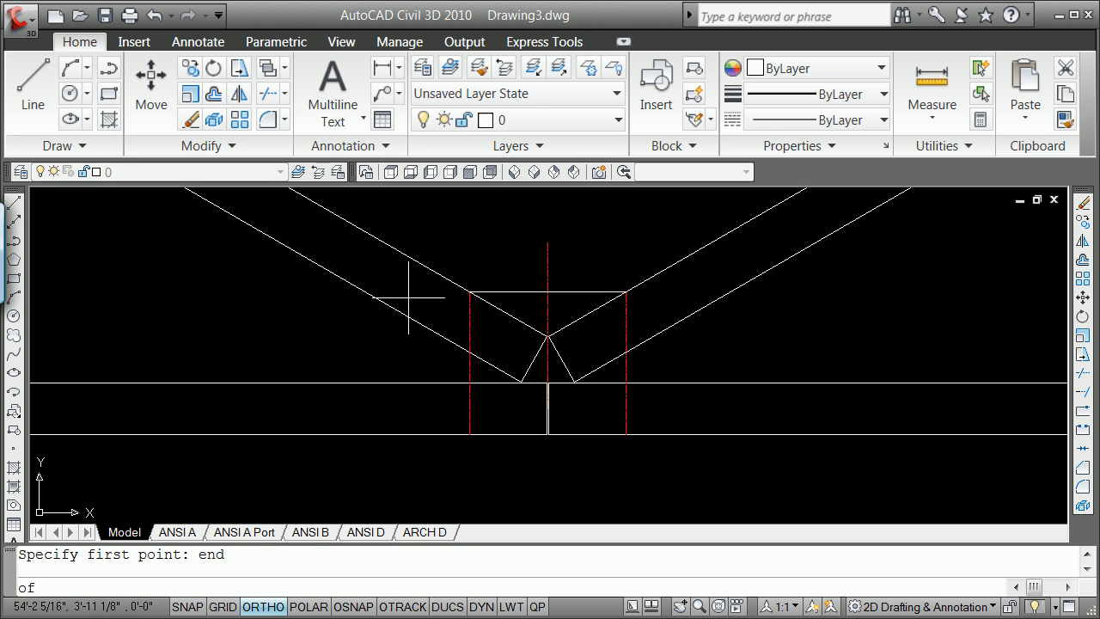
left_click(469, 435)
right_click(633, 431, "shift")
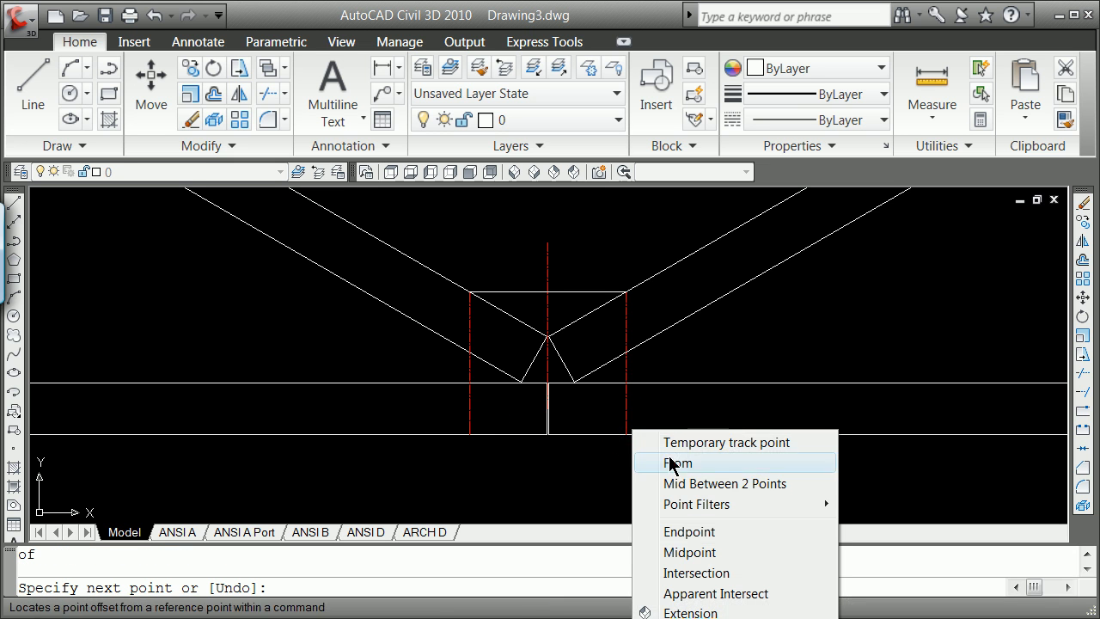
left_click(706, 538)
left_click(627, 435)
key("Return")
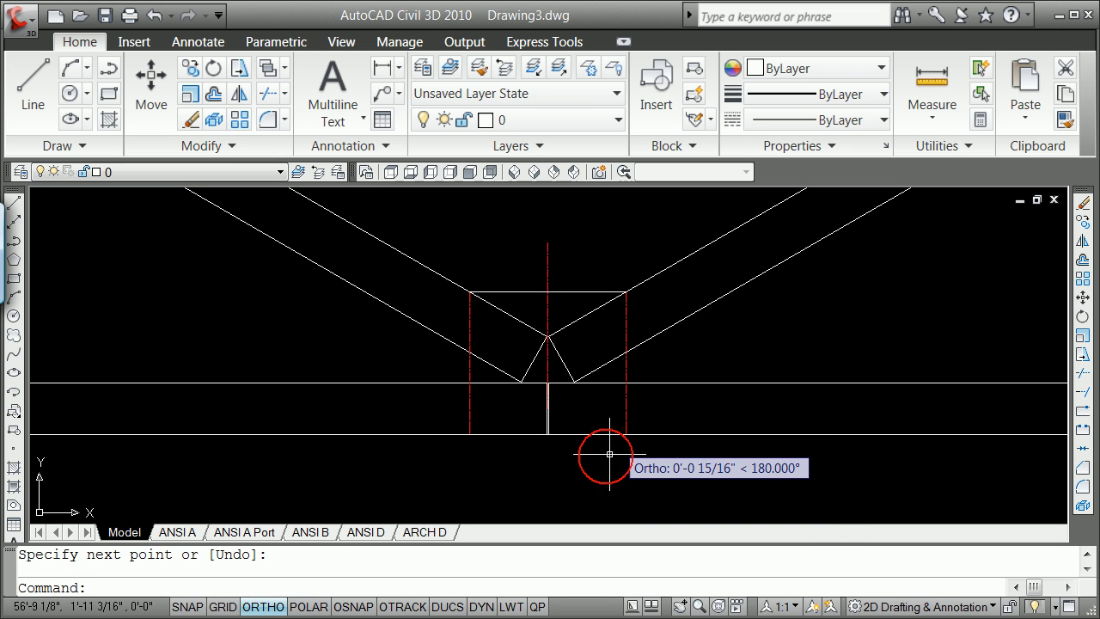